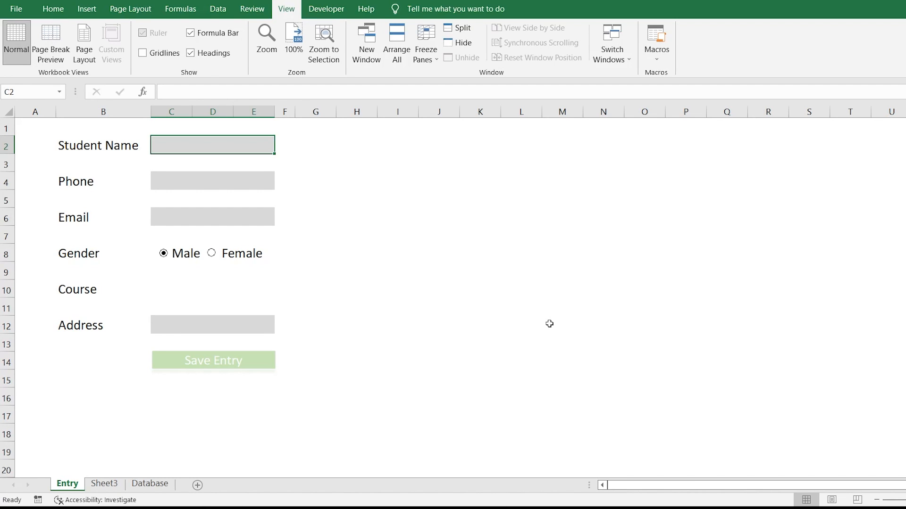
Step: Step through the entry form fields Phone, Email, Gender and Course to the Address box
key("shift+space")
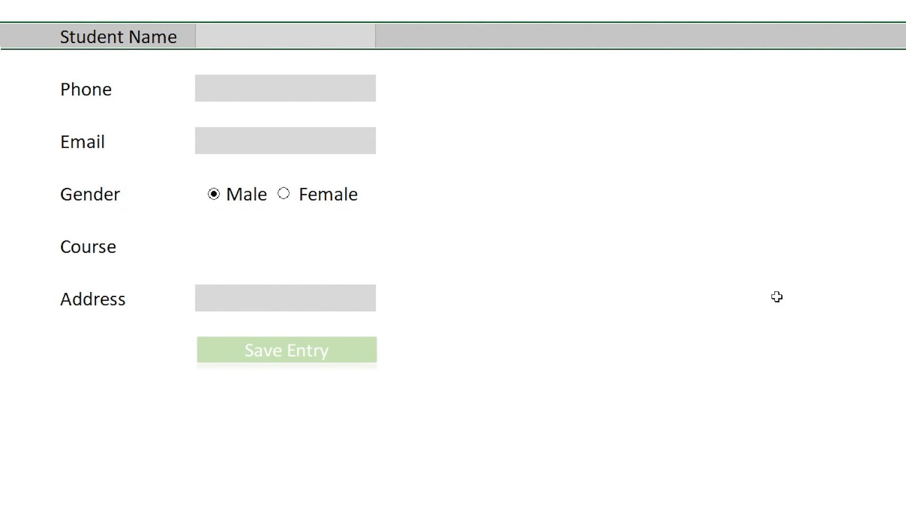
key("Down")
key("Down")
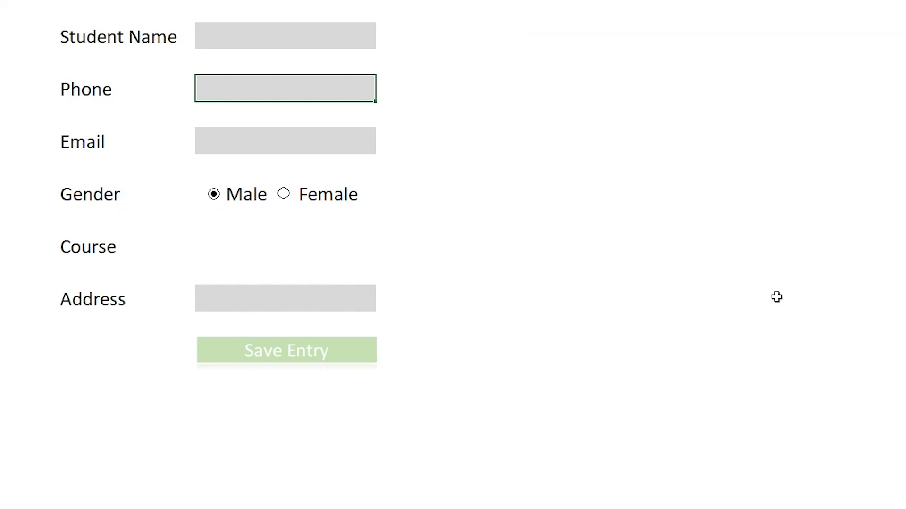
key("Down")
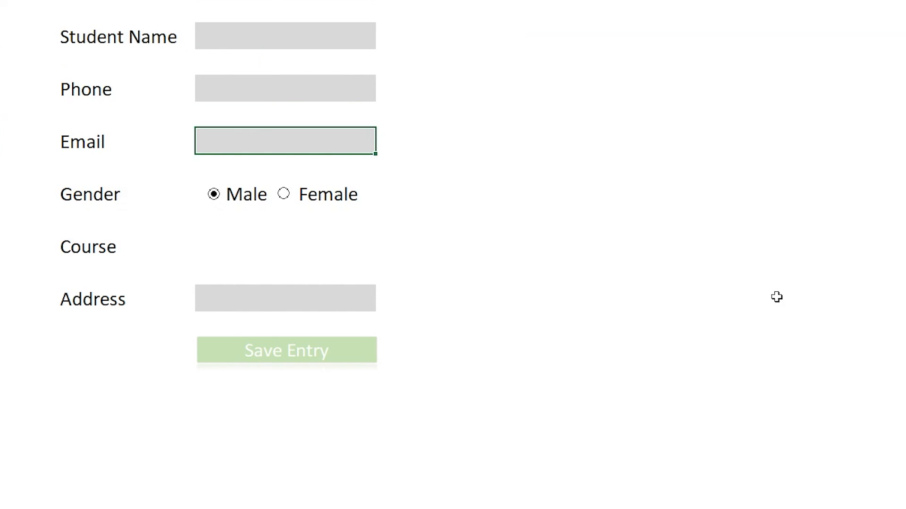
key("Down")
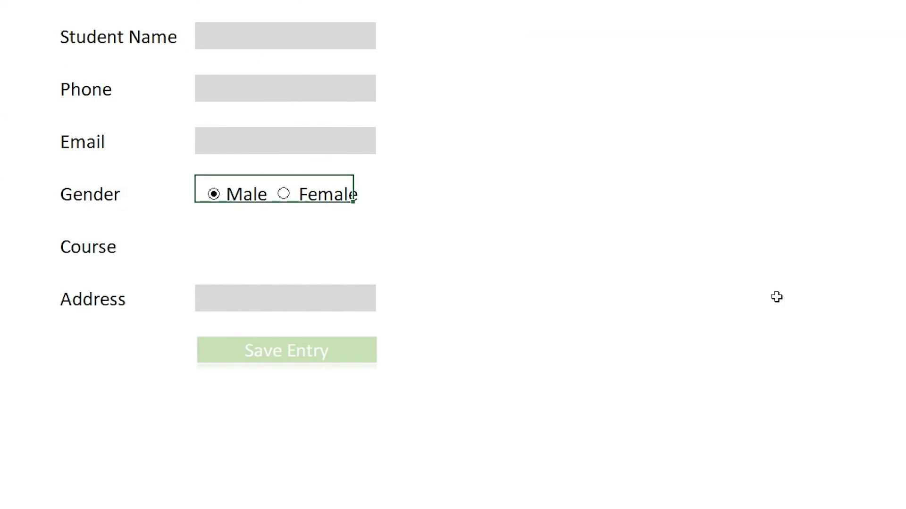
key("Down")
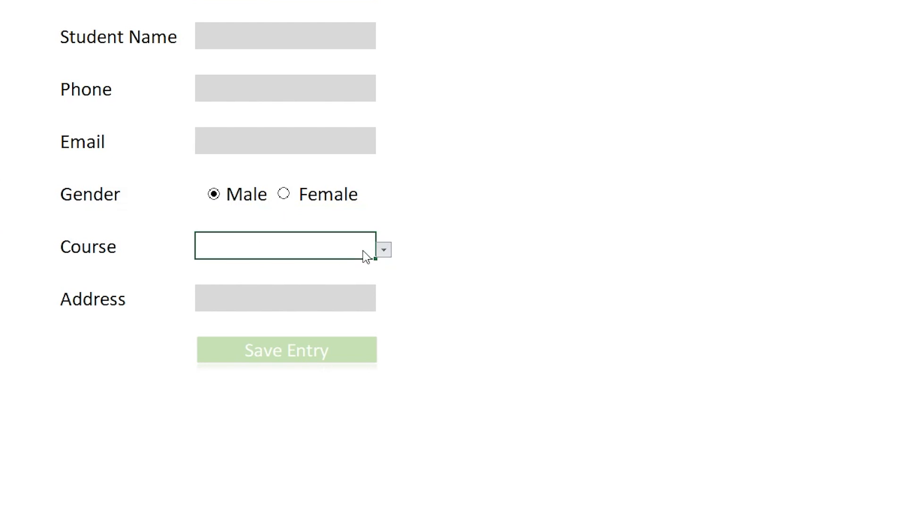
left_click(292, 289)
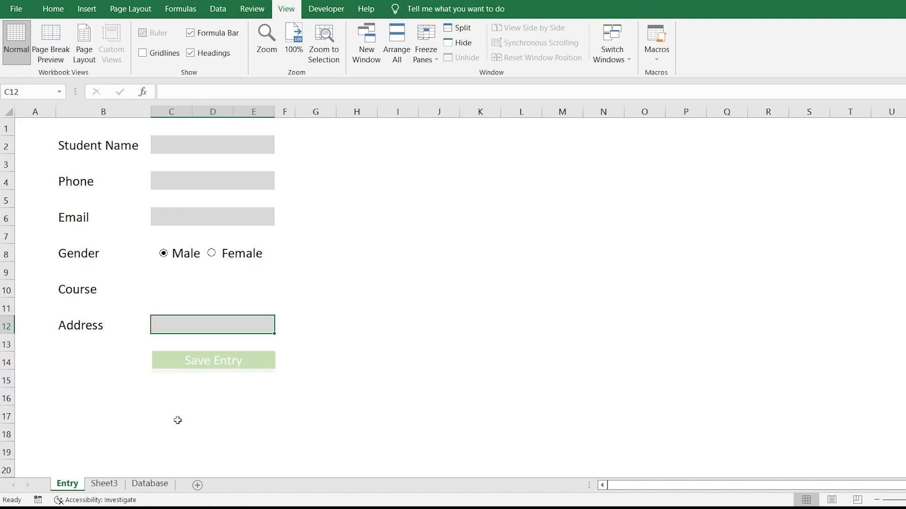
Step: Save the filled-in entry with Save Entry and confirm the new row on the Database sheet
left_click(157, 486)
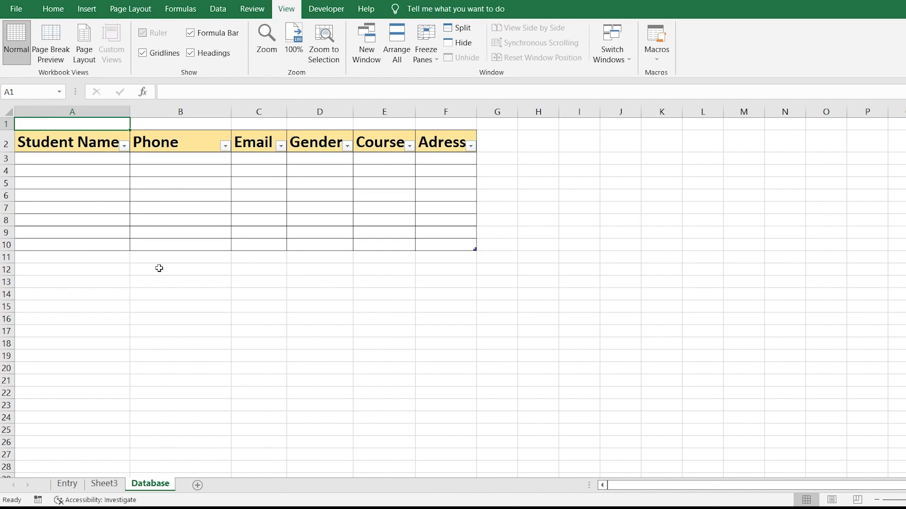
left_click(63, 485)
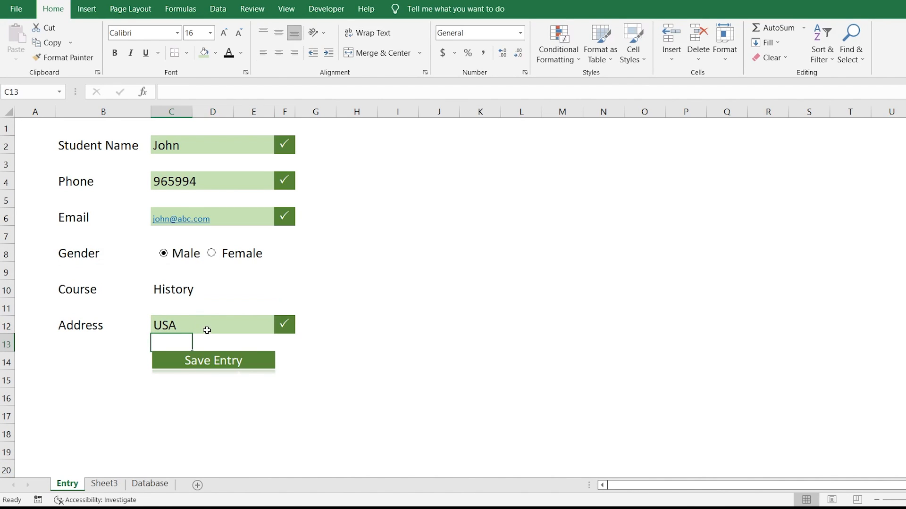
left_click(203, 362)
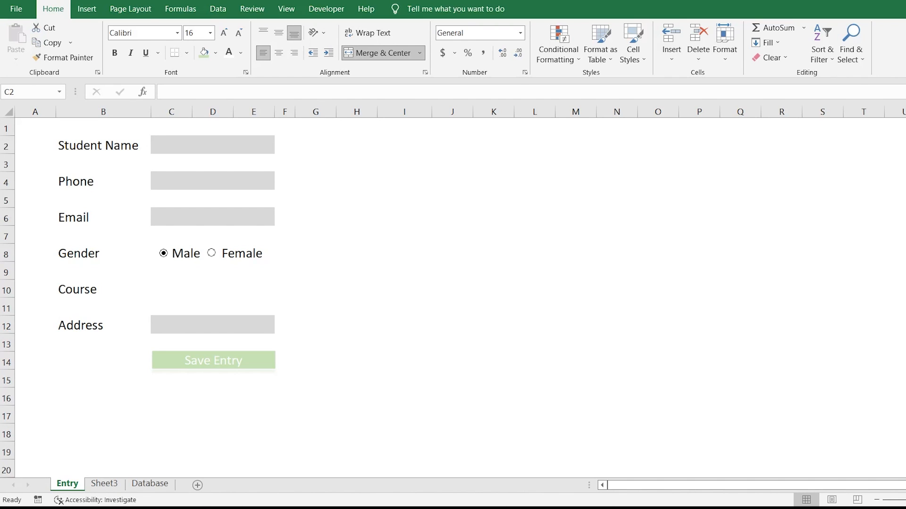
left_click(141, 485)
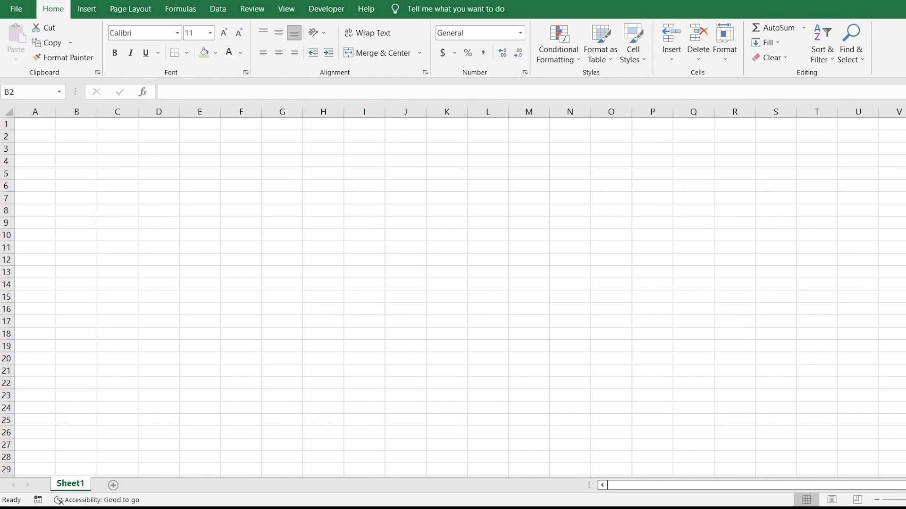
Step: Rename Sheet1 to 'Entry Sheet'
double_click(70, 484)
type("Entry")
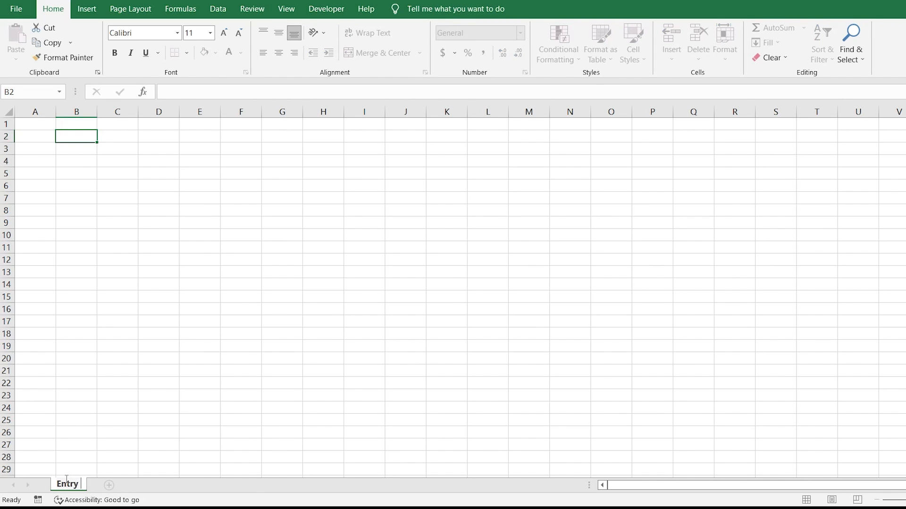
type(" Sheet")
key("Return")
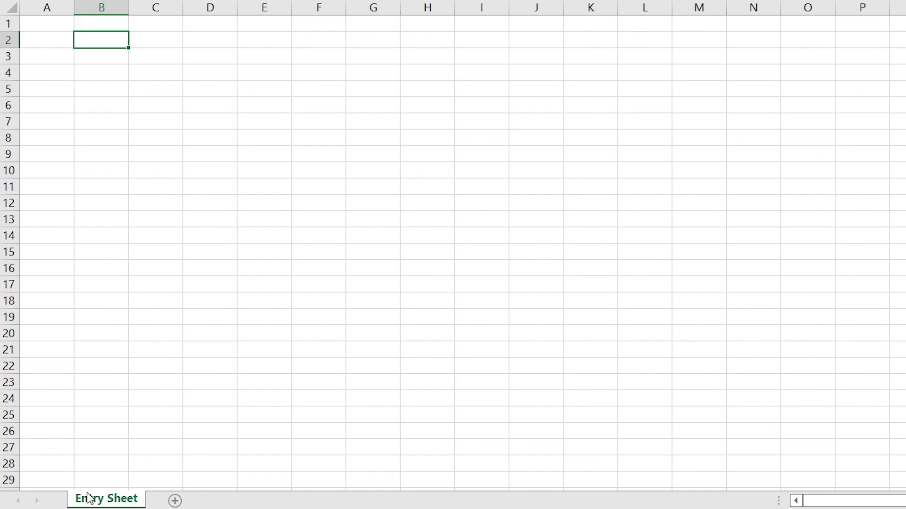
Step: Enter the labels Student Name, Phone and Email in B2, B4 and B6
type("Student Name")
key("Return")
key("Return")
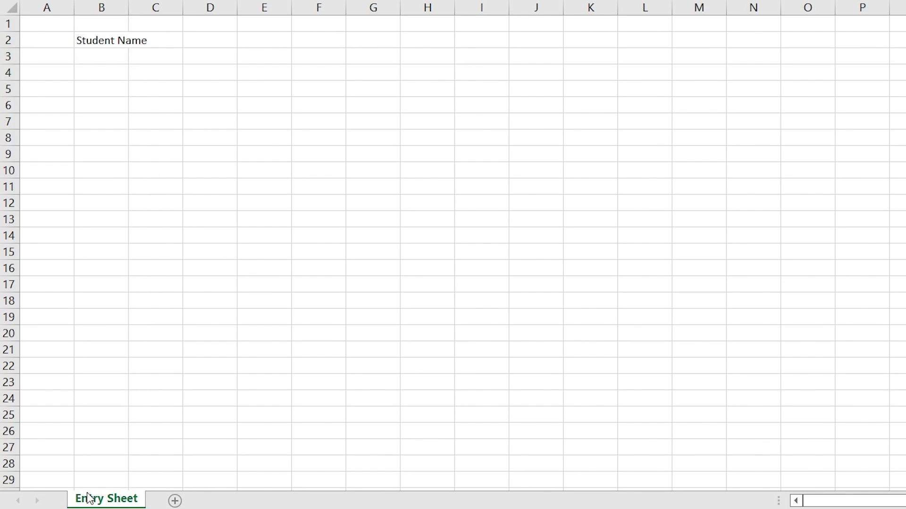
type("Phone")
key("Return")
key("Return")
type("Email")
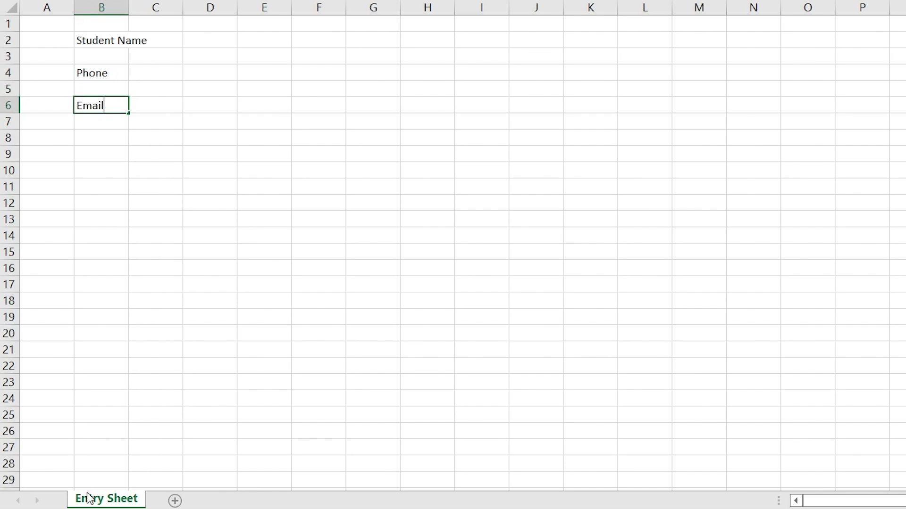
key("Return")
key("Return")
Step: Add the labels Gender, Course and Address in B8, B10 and B12, then move to C2
type("Gender")
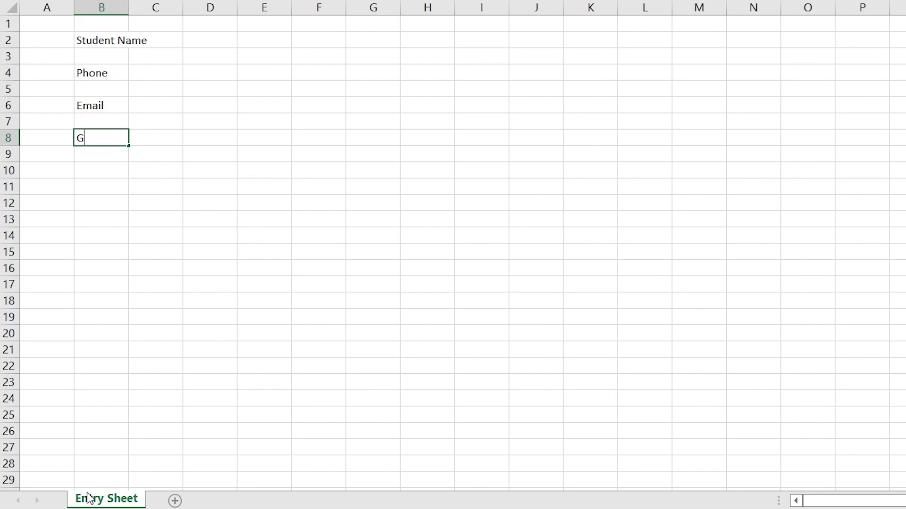
key("Return")
key("Return")
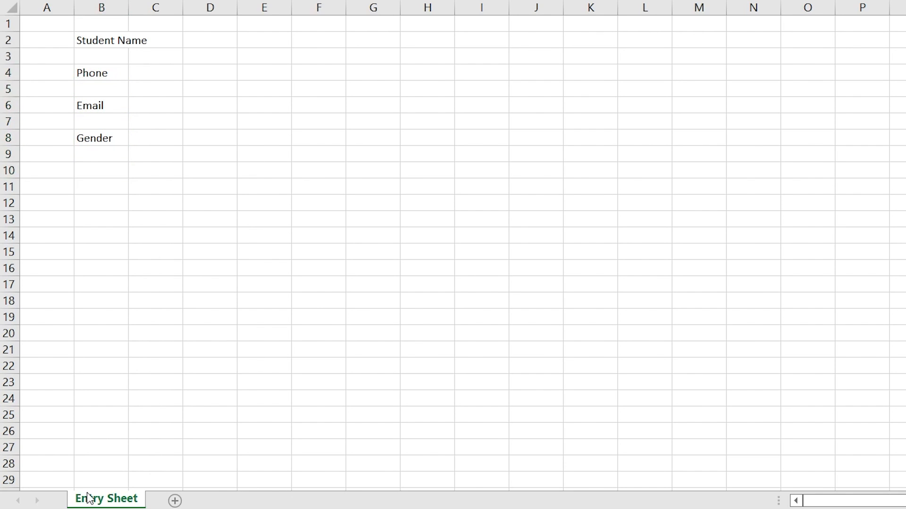
type("Course")
key("Return")
key("Return")
type("Address")
key("Return")
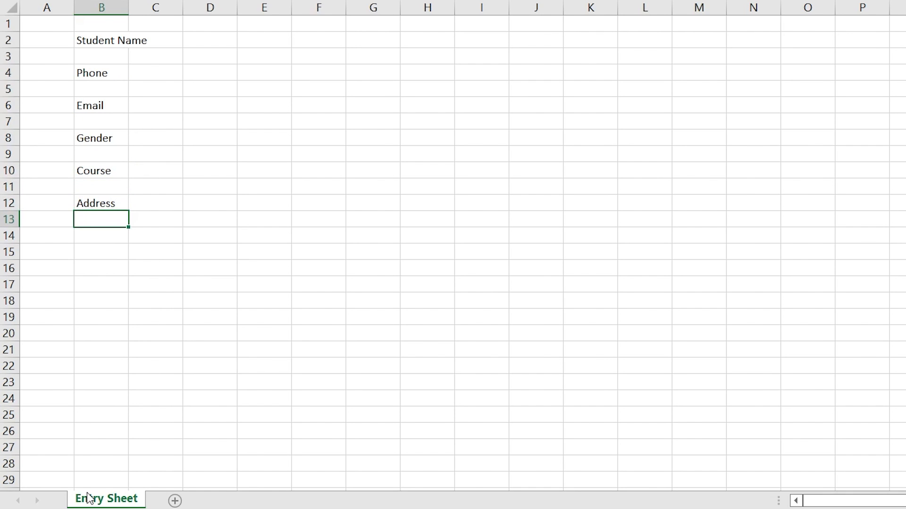
key("Up")
key("Up")
key("Up")
key("Up")
key("Up")
key("Up")
key("Up")
key("Up")
key("Up")
key("Up")
key("Up")
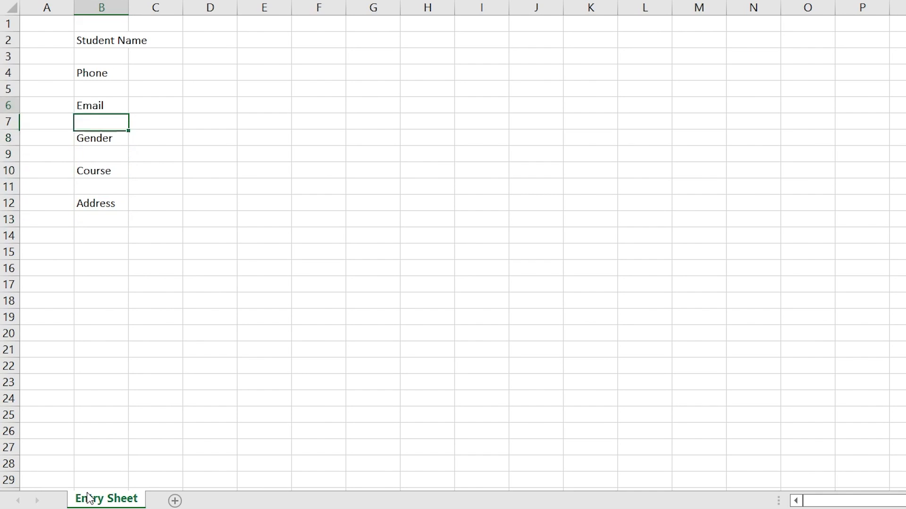
key("Right")
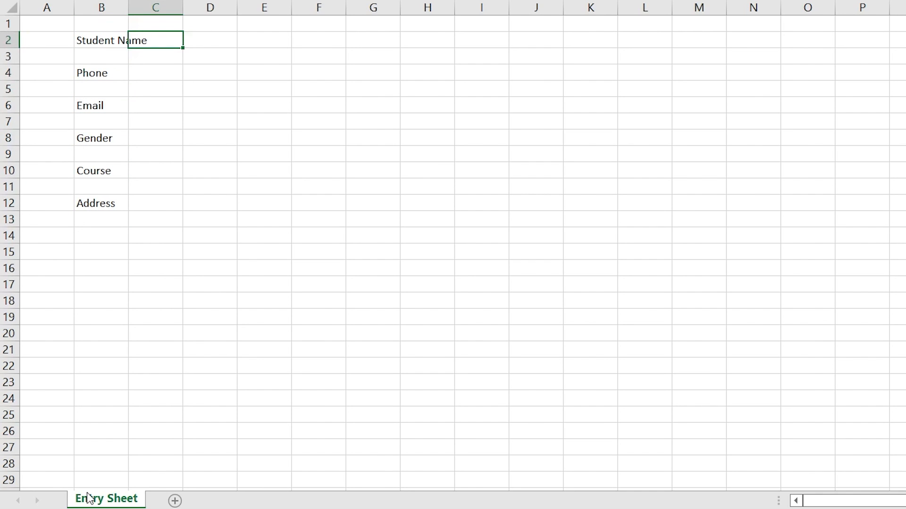
Step: Merge C2:E2 and C4:E4 into single input boxes
key("shift+Right")
key("shift+Right")
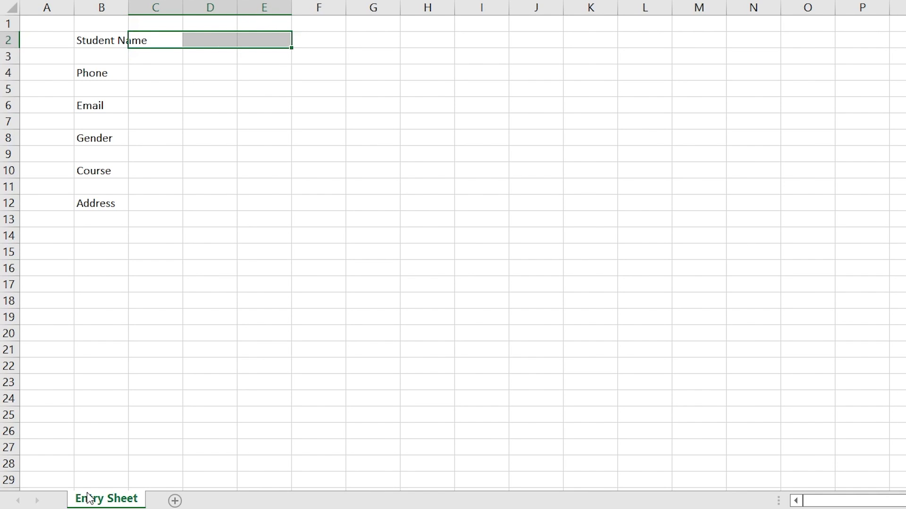
key("alt+h")
key("m")
key("m")
key("Down")
key("Down")
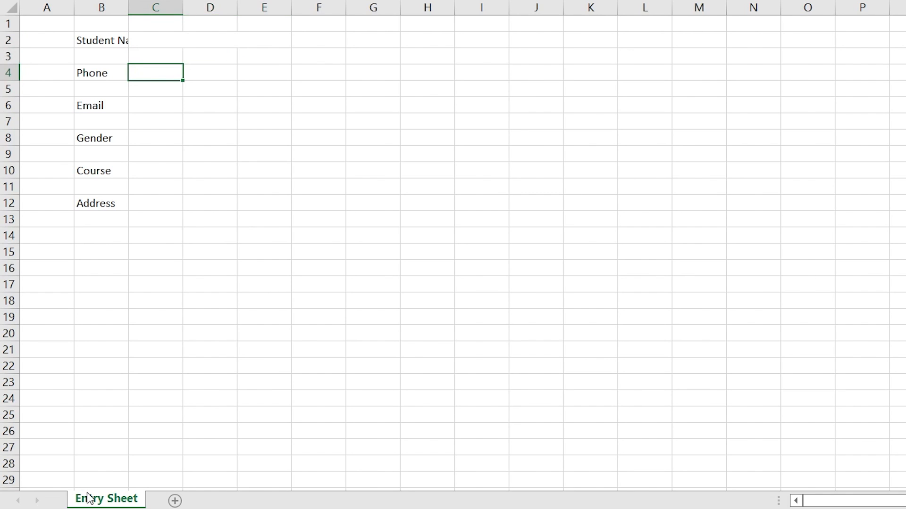
key("shift+Right")
key("shift+Right")
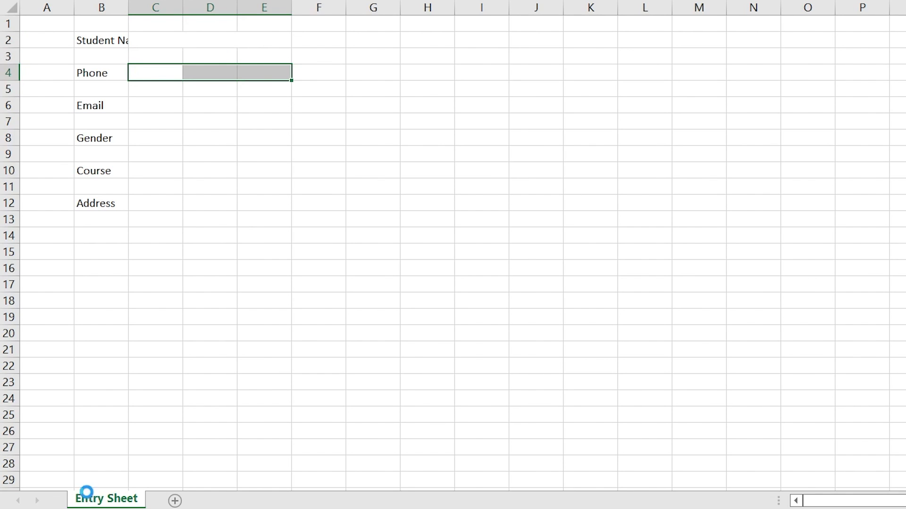
key("alt+h")
key("m")
key("m")
key("Down")
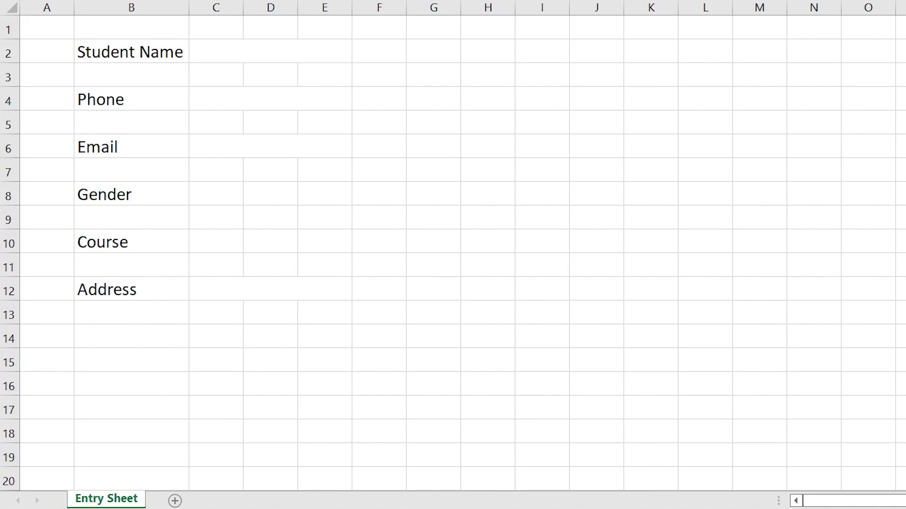
Step: Apply formatting from the Home ribbon and return to the Email label cell
left_click(270, 51)
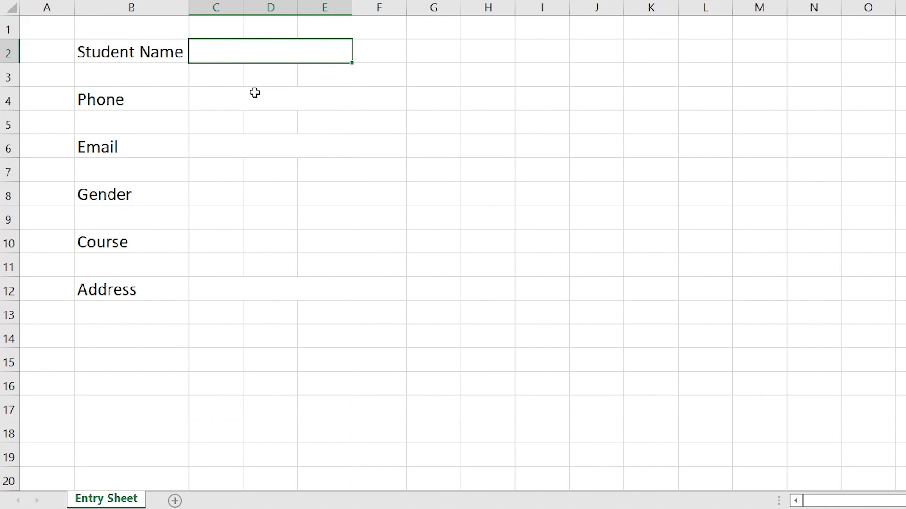
left_click(107, 81)
key("Down")
key("Down")
key("Down")
key("Down")
key("Down")
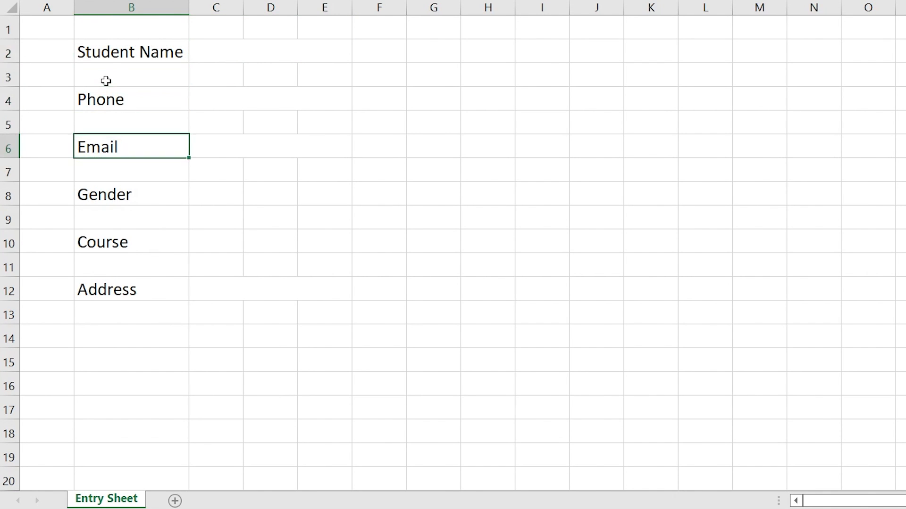
key("Up")
key("Up")
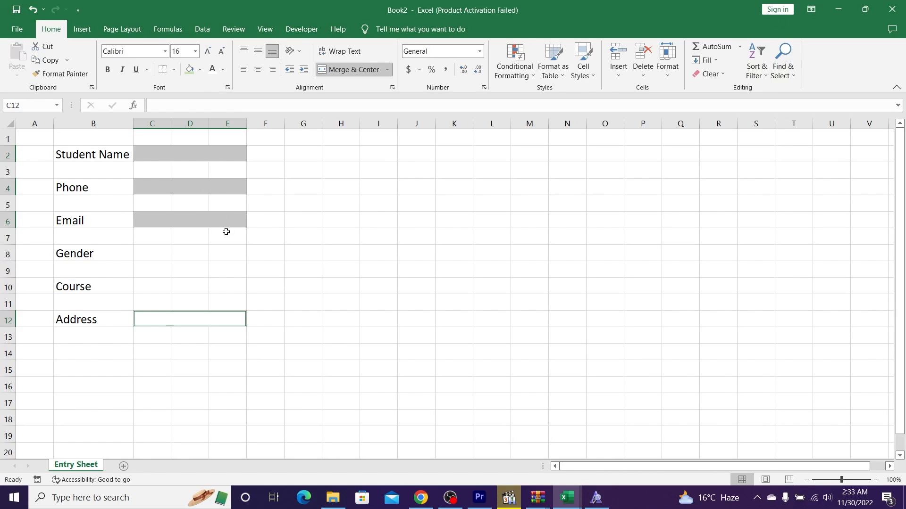
Step: Create a new conditional rule that fills blank input cells grey
left_click(514, 65)
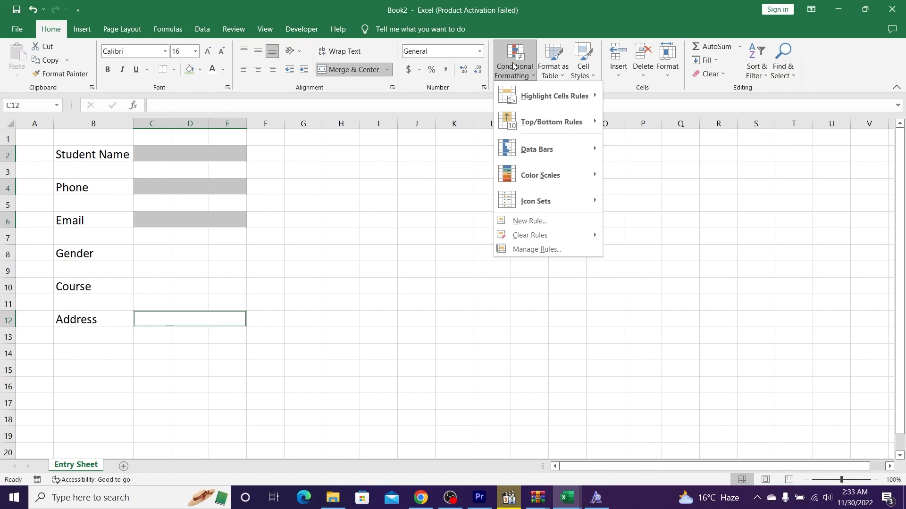
mouse_move(517, 94)
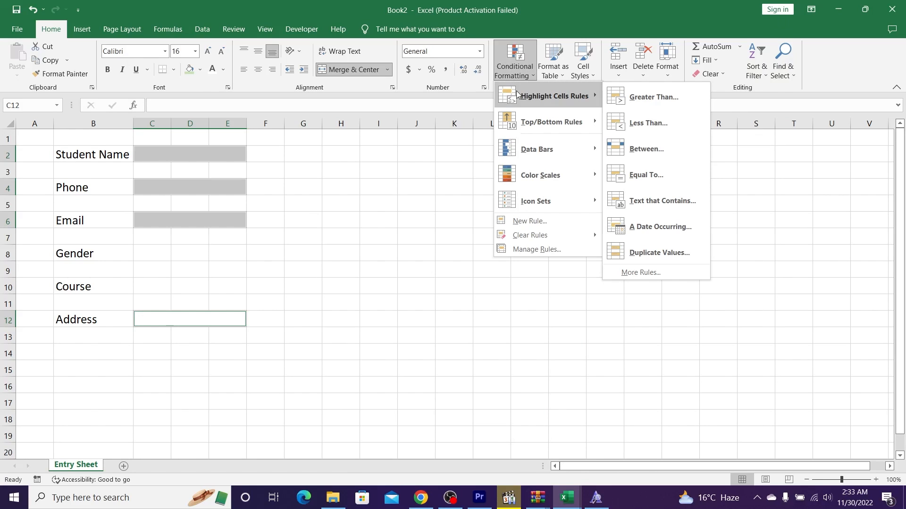
left_click(647, 271)
left_click_drag(390, 159, 439, 158)
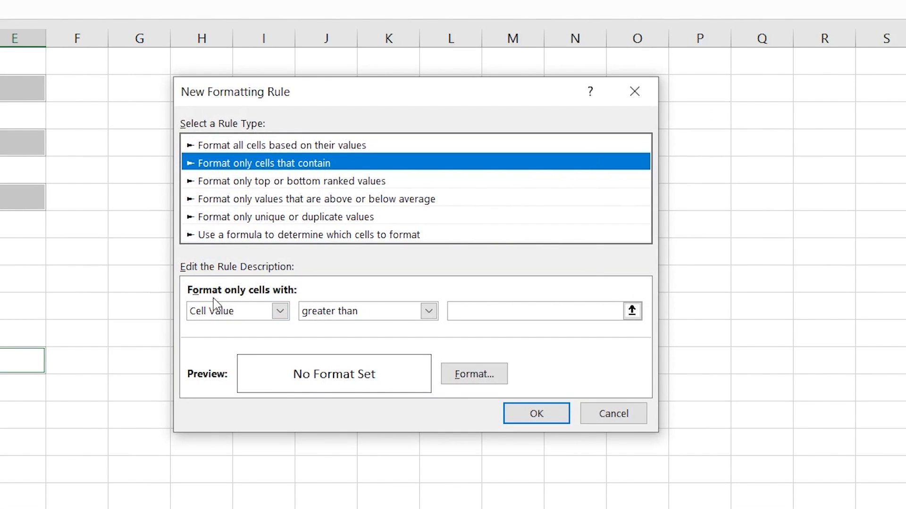
left_click(230, 313)
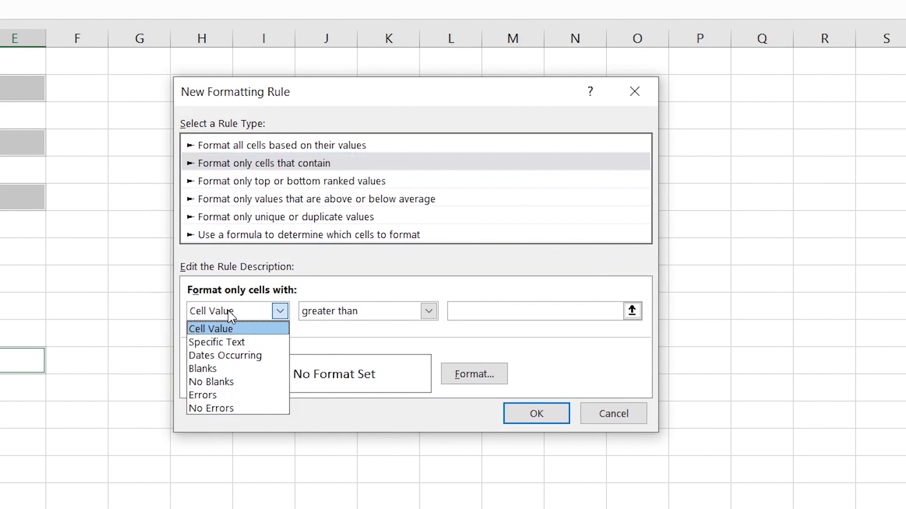
left_click(212, 372)
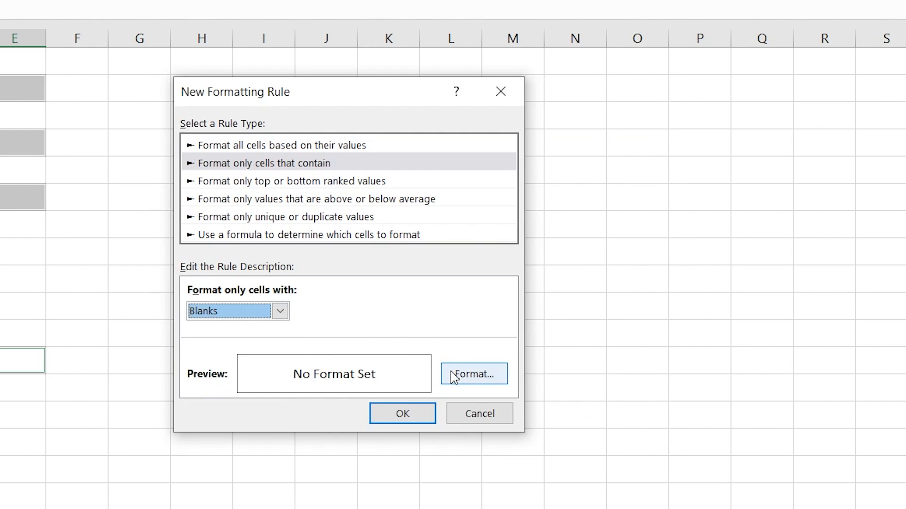
left_click(453, 376)
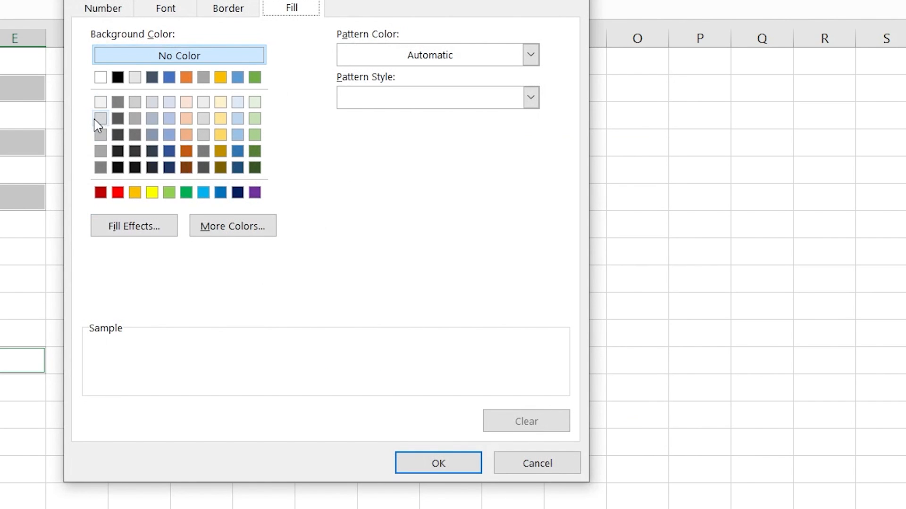
left_click(99, 121)
left_click(402, 467)
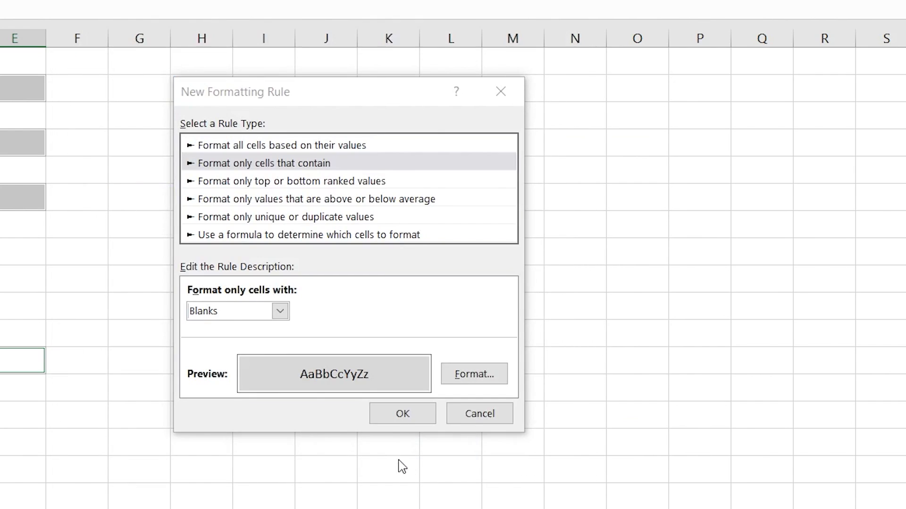
left_click(402, 413)
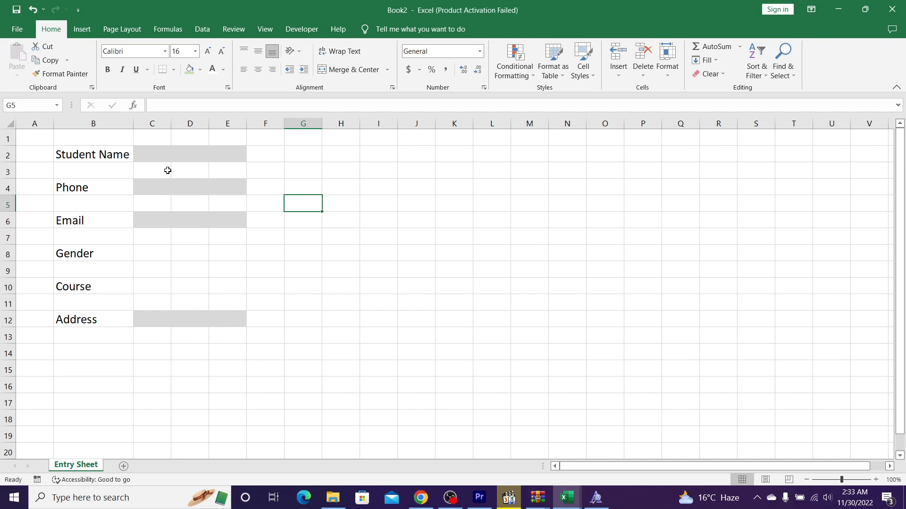
Step: Enter John in the Student Name cell C2
left_click(167, 160)
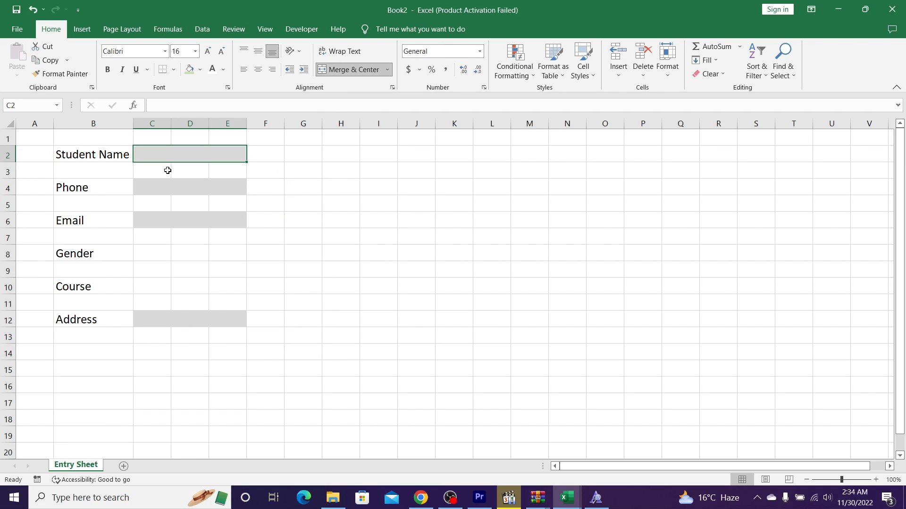
type("Joh")
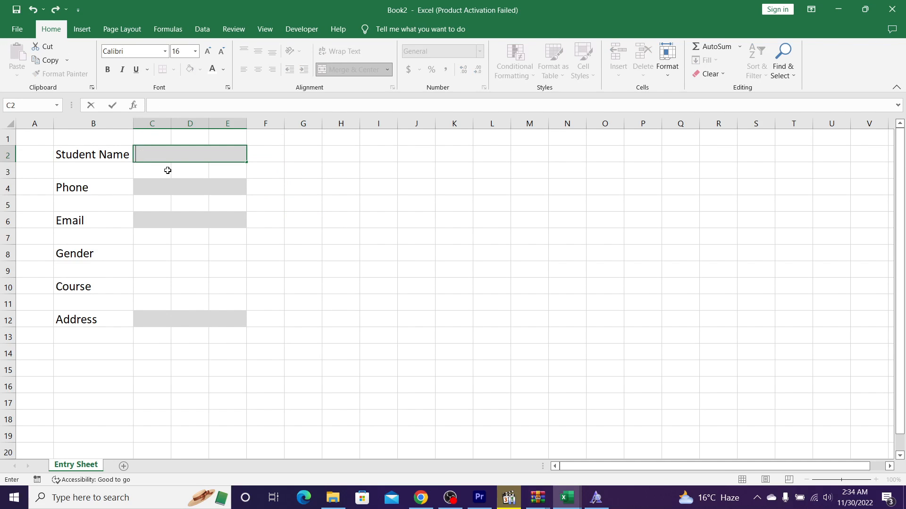
type("n")
key("Return")
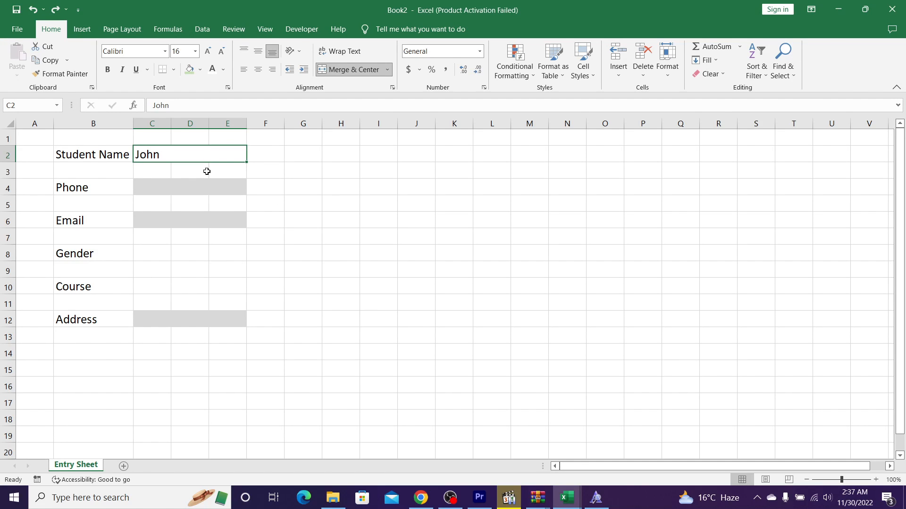
Step: Select the Phone, Email and Address input cells C4, C6 and C12 together
left_click(180, 189, "ctrl")
left_click(180, 219, "ctrl")
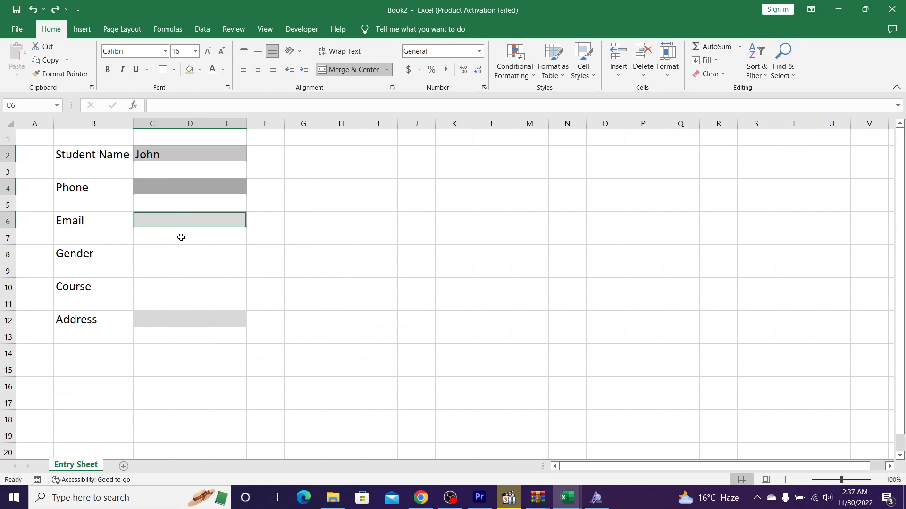
left_click(188, 321, "ctrl")
Step: Add a No Blanks conditional rule giving filled input cells a light green fill
left_click(502, 74)
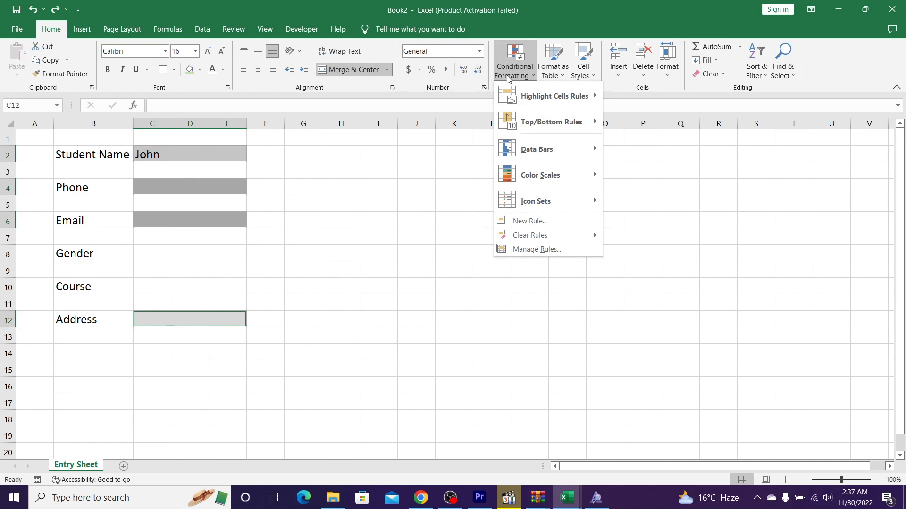
mouse_move(561, 96)
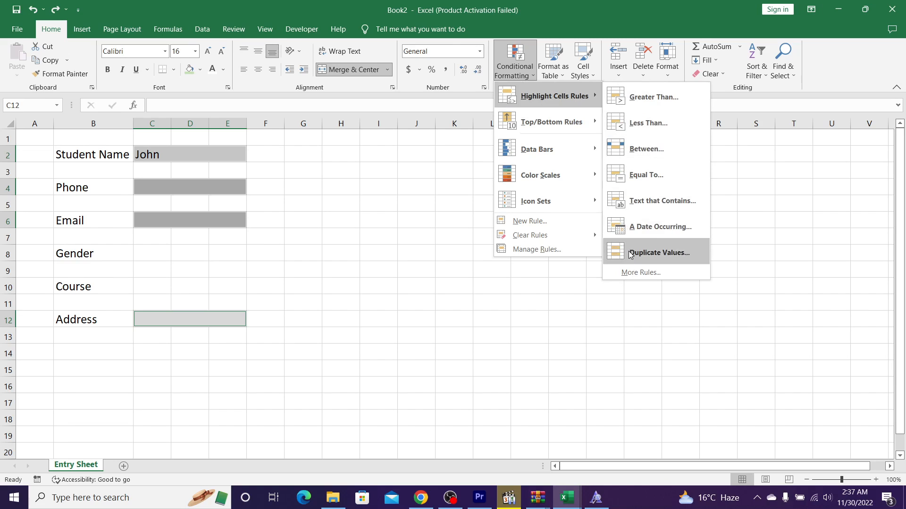
left_click(632, 273)
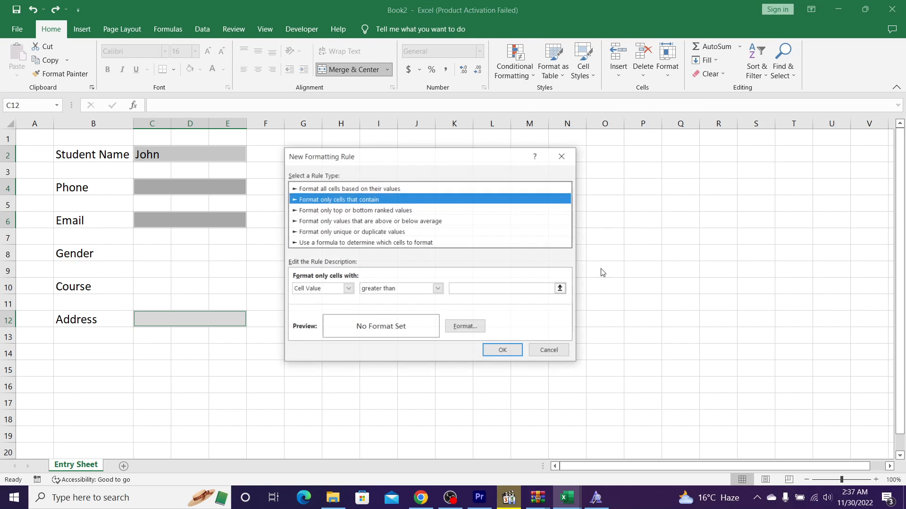
left_click(320, 292)
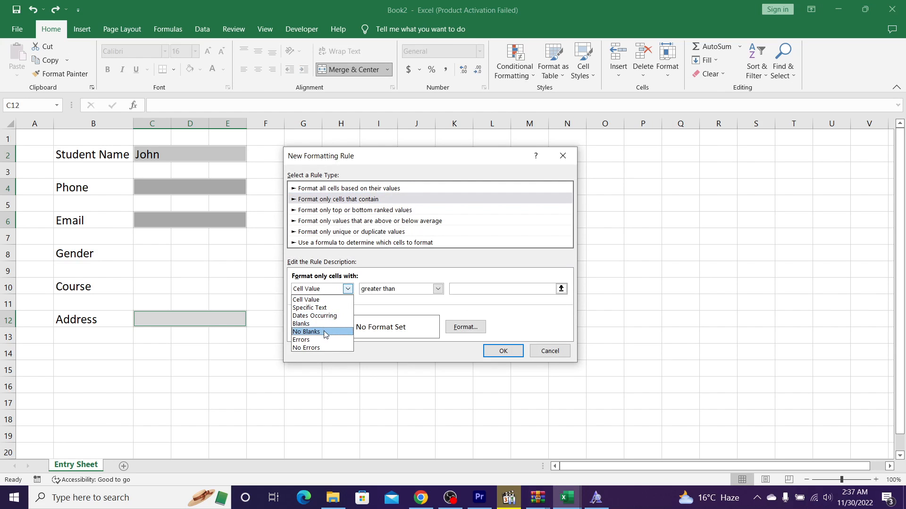
left_click(325, 333)
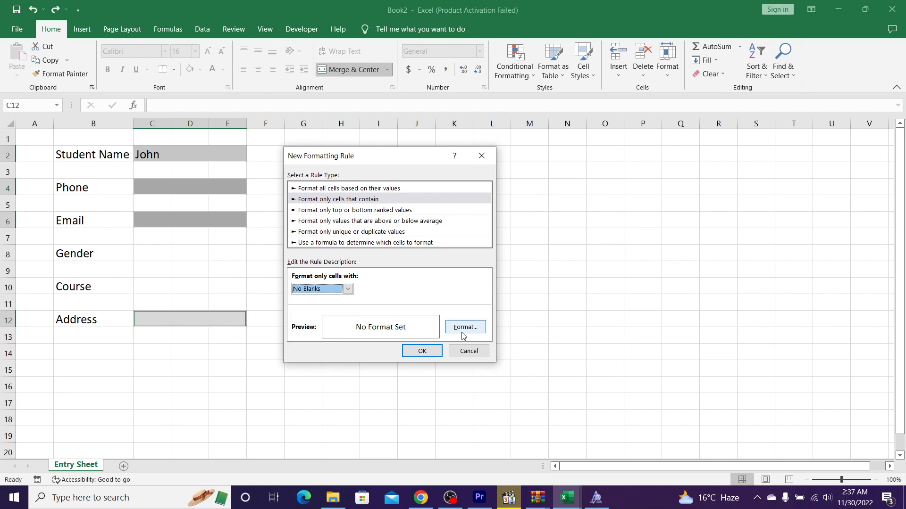
left_click(462, 332)
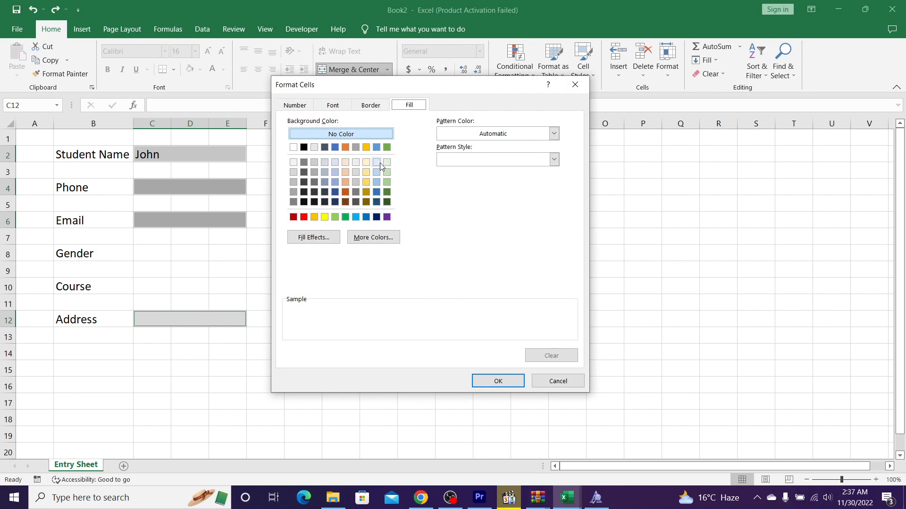
left_click(386, 173)
left_click(496, 381)
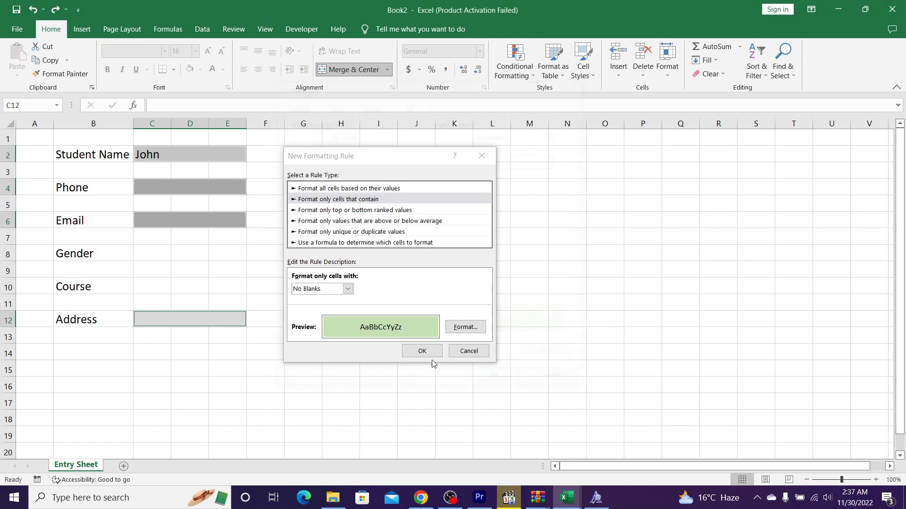
left_click(409, 352)
left_click(314, 205)
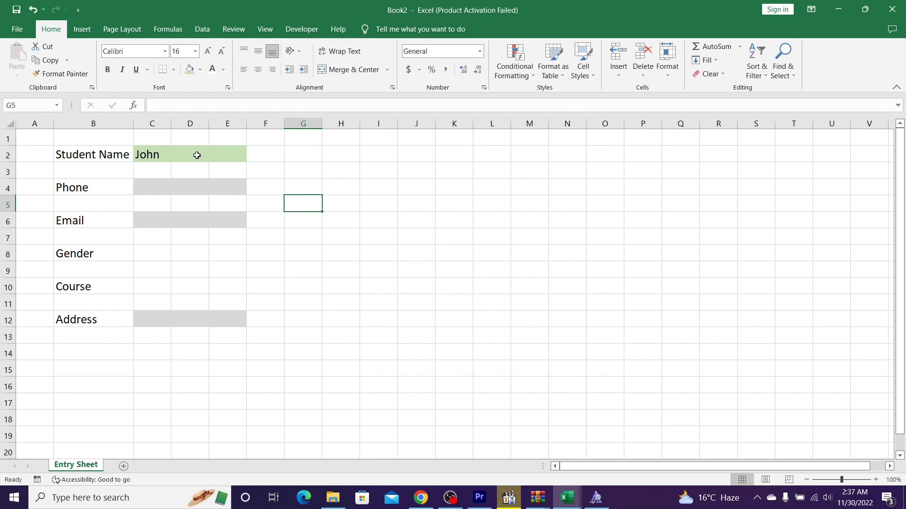
Step: Enter 965 in the Phone cell C4
left_click(166, 157)
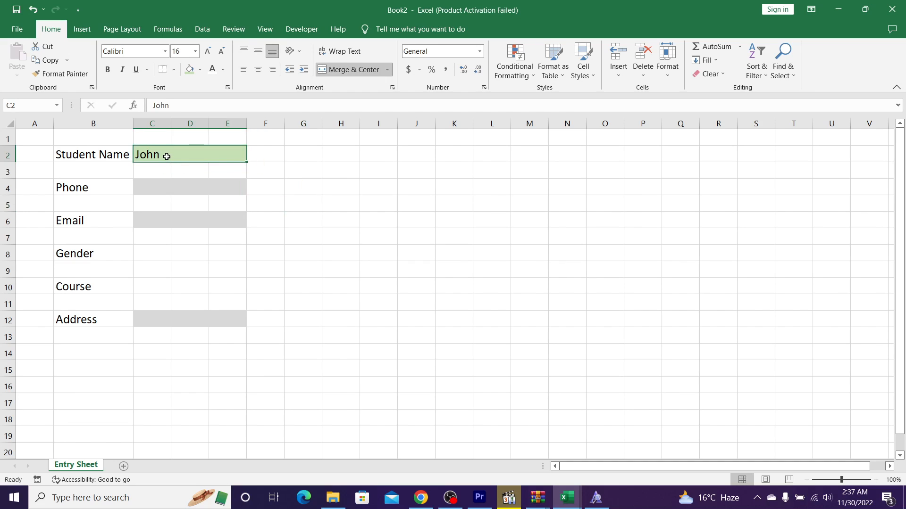
left_click(163, 190)
type("965")
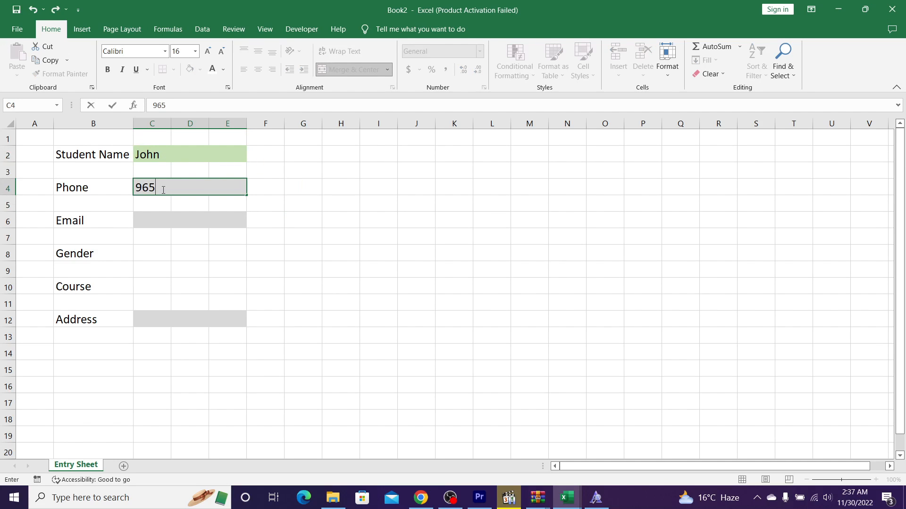
key("Return")
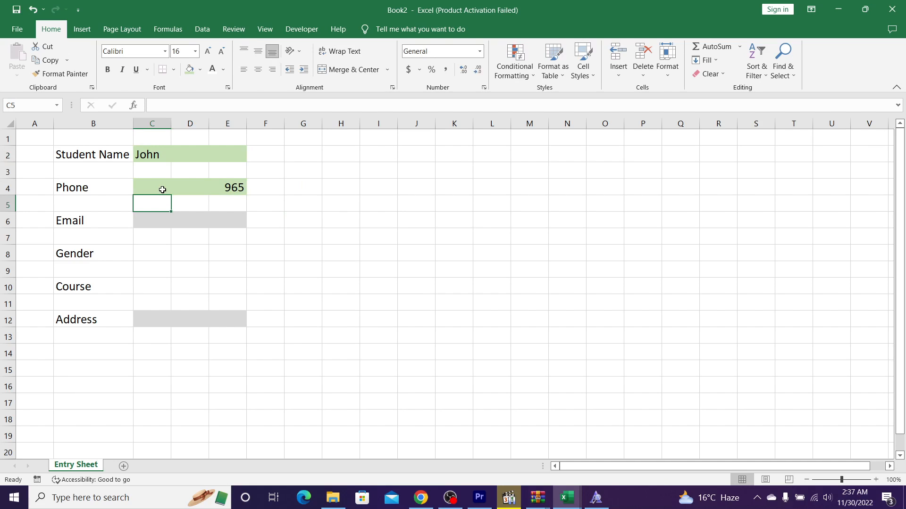
Step: Left-align the input cells C2, C4, C6 and C12
left_click(163, 189)
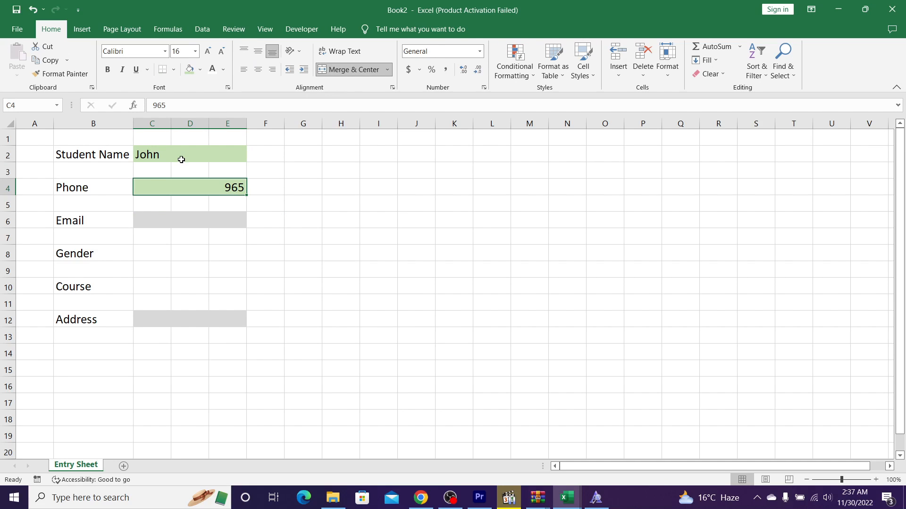
left_click(179, 158, "ctrl")
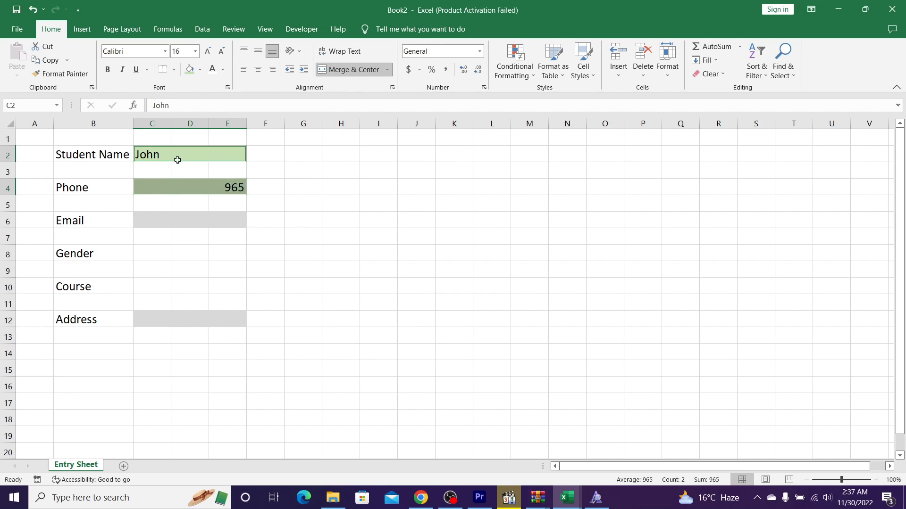
left_click(165, 223, "ctrl")
left_click(150, 321, "ctrl")
key("alt")
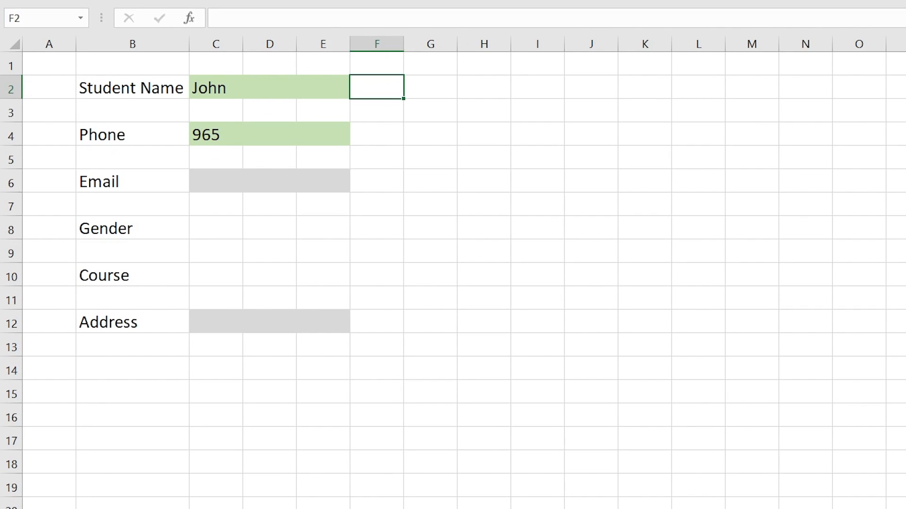
Step: Enter the formula =IF(C2="","","P") in F2
type("=if")
key("Tab")
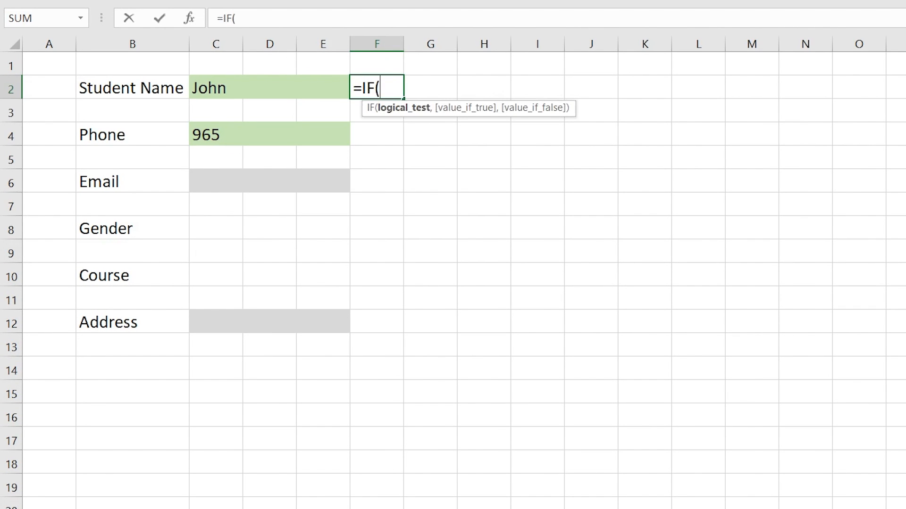
key("Left")
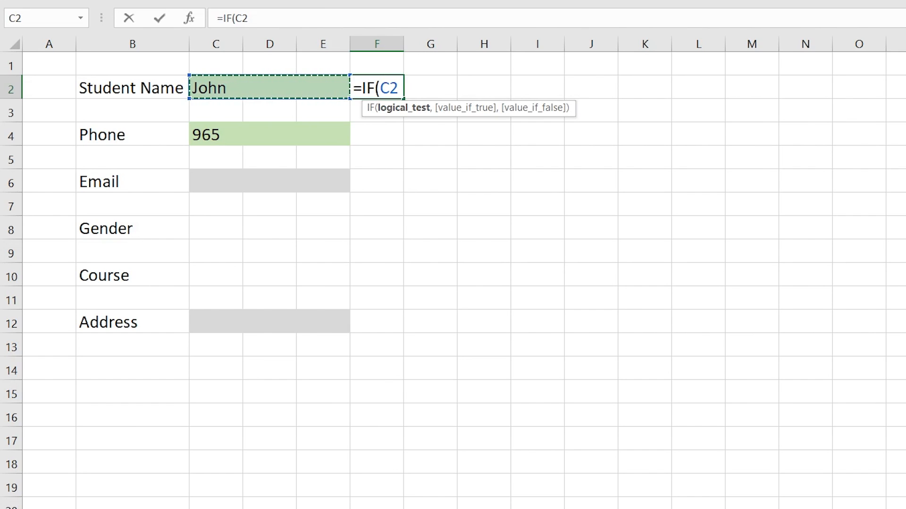
type("=\"\"")
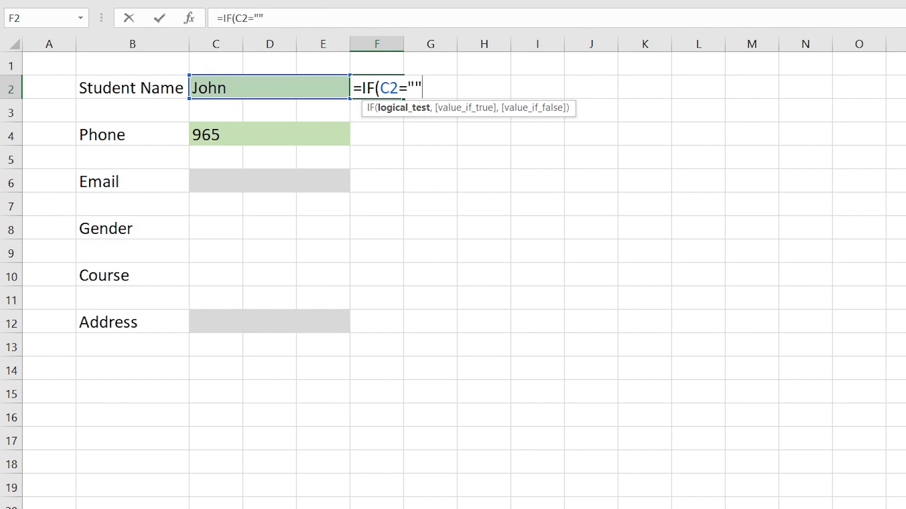
type(",")
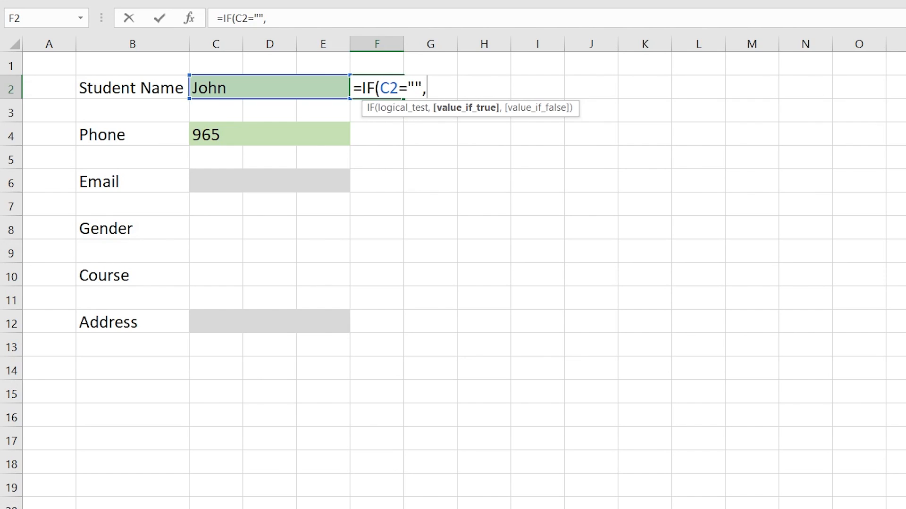
type("\"\",")
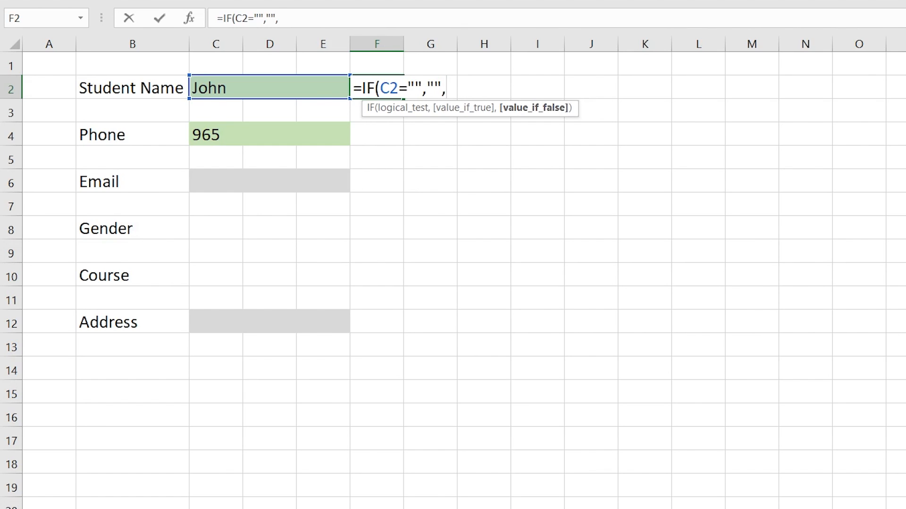
type("\"p\"")
key("BackSpace")
key("BackSpace")
type("P\",")
key("BackSpace")
type(")")
key("Return")
Step: Test the formula by deleting John from C2 and undoing the deletion
key("Left")
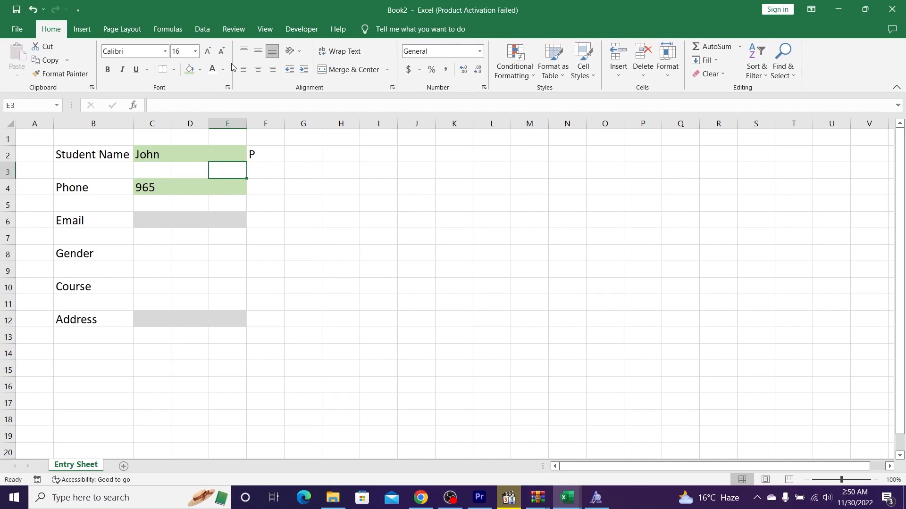
key("Left")
key("Up")
key("Left")
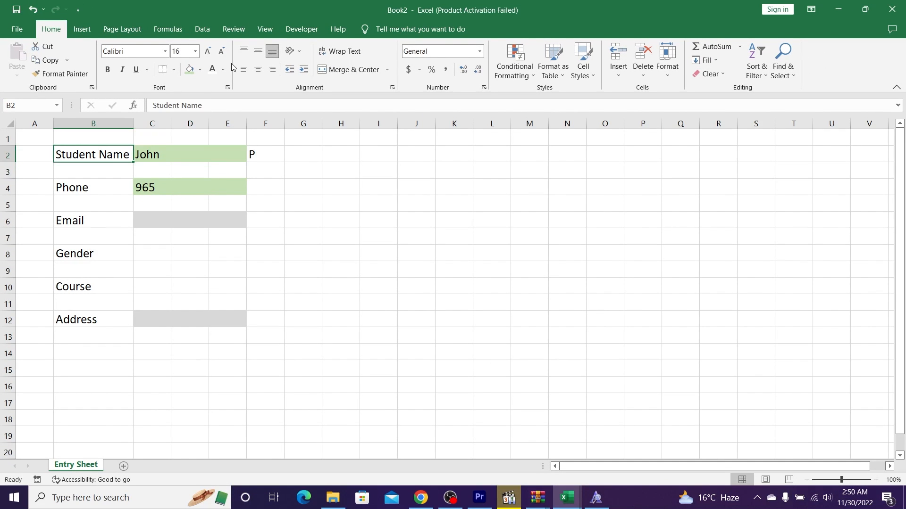
key("Right")
key("Delete")
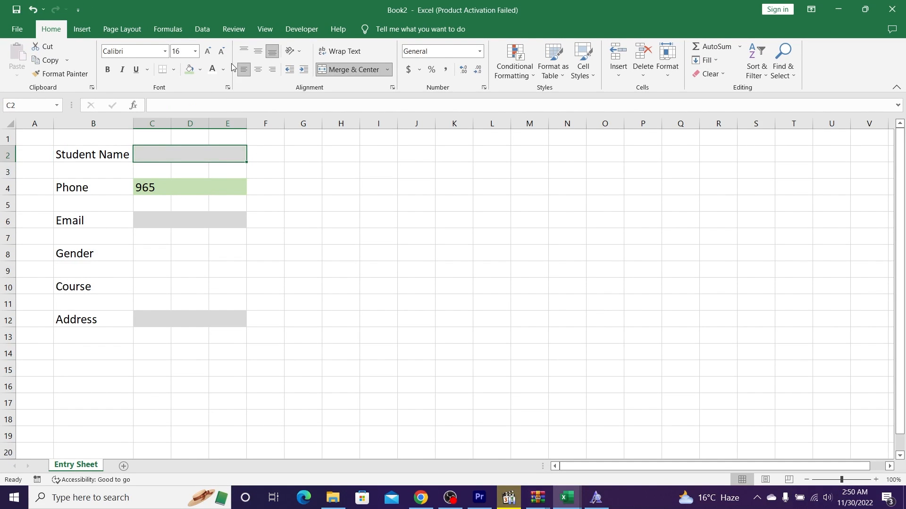
key("ctrl+z")
Step: Set F2's font to Wingdings 2 so the P shows as a check mark
left_click(269, 151)
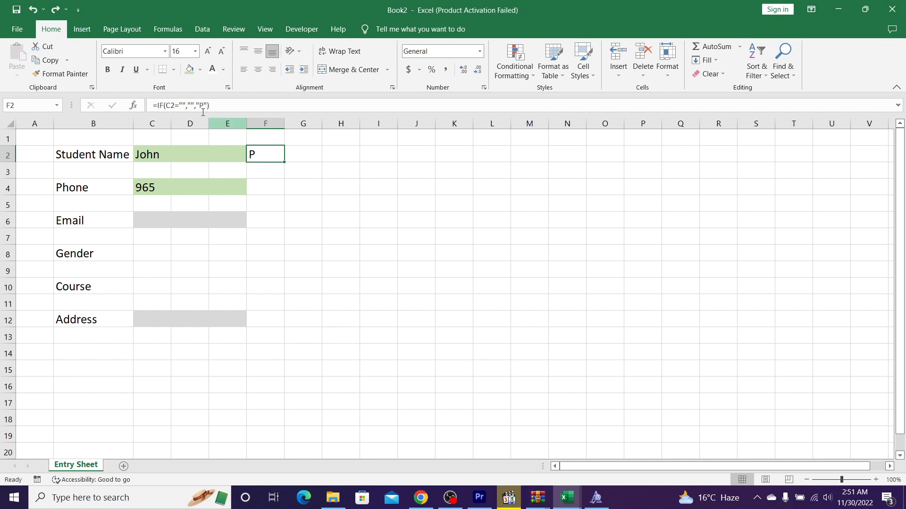
left_click(123, 52)
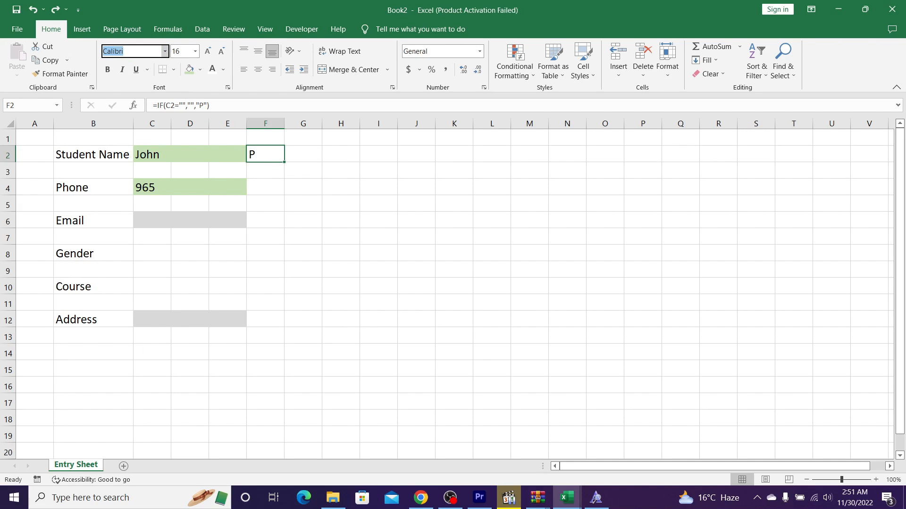
type("Wingdings 2")
key("Return")
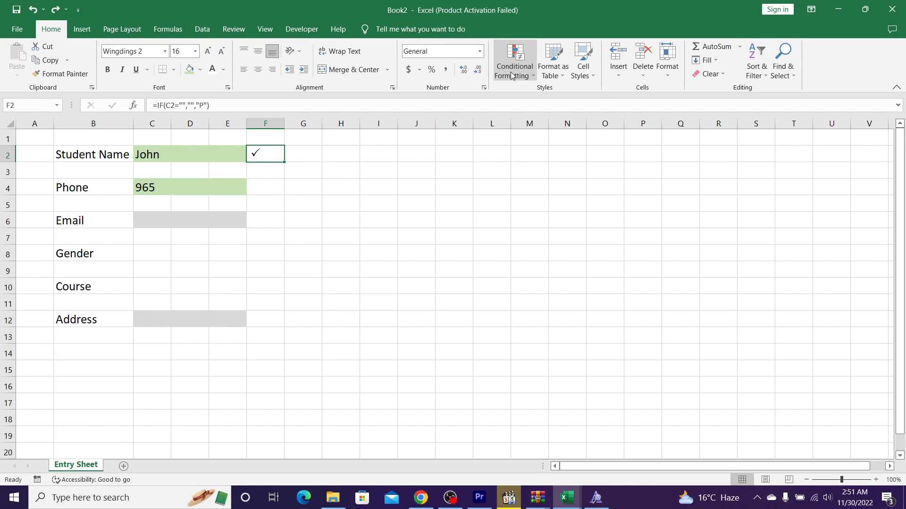
Step: Add a No Blanks conditional rule giving F2 a dark green fill
left_click(512, 75)
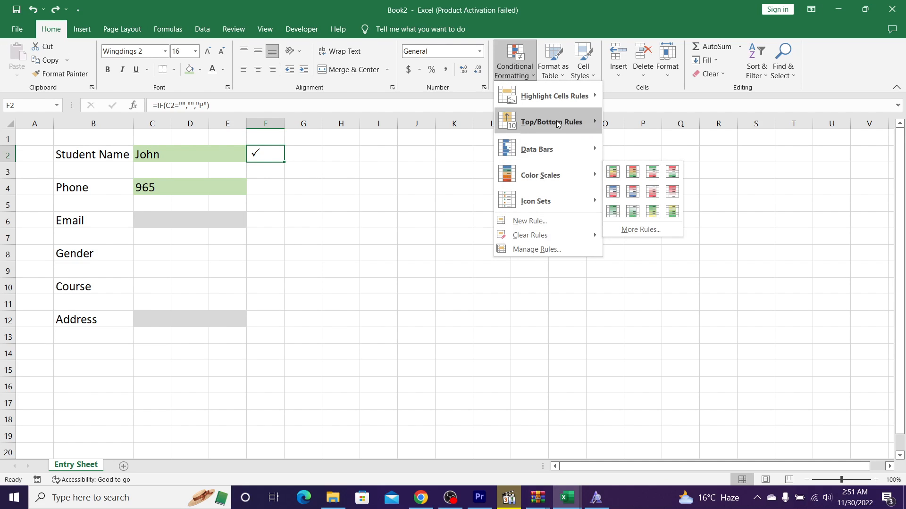
mouse_move(559, 99)
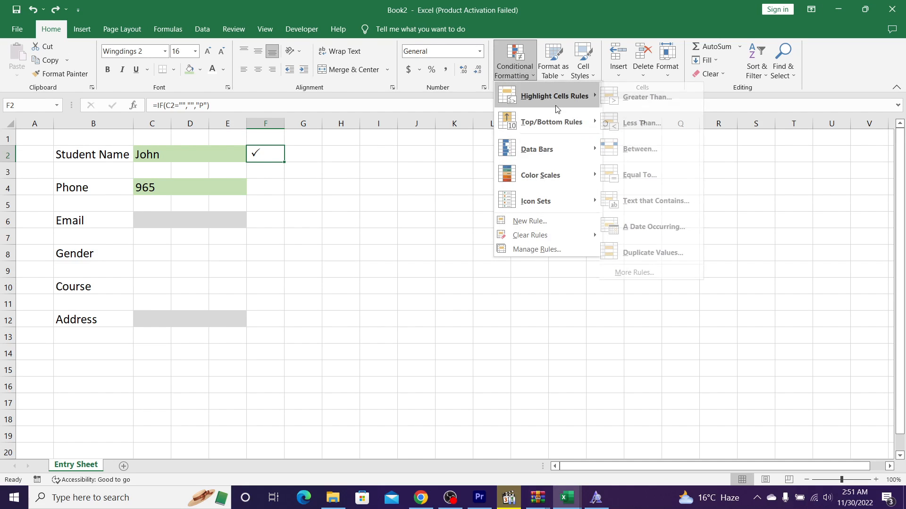
left_click(637, 272)
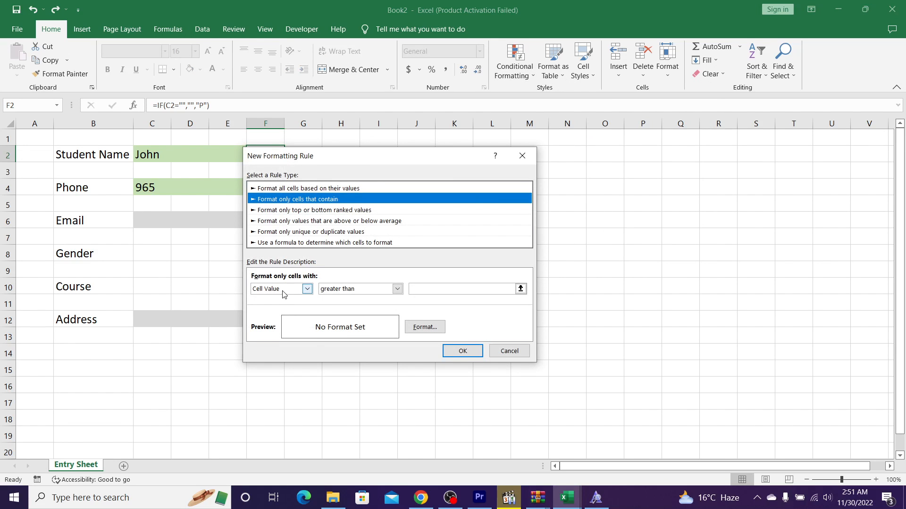
left_click(283, 290)
left_click(271, 331)
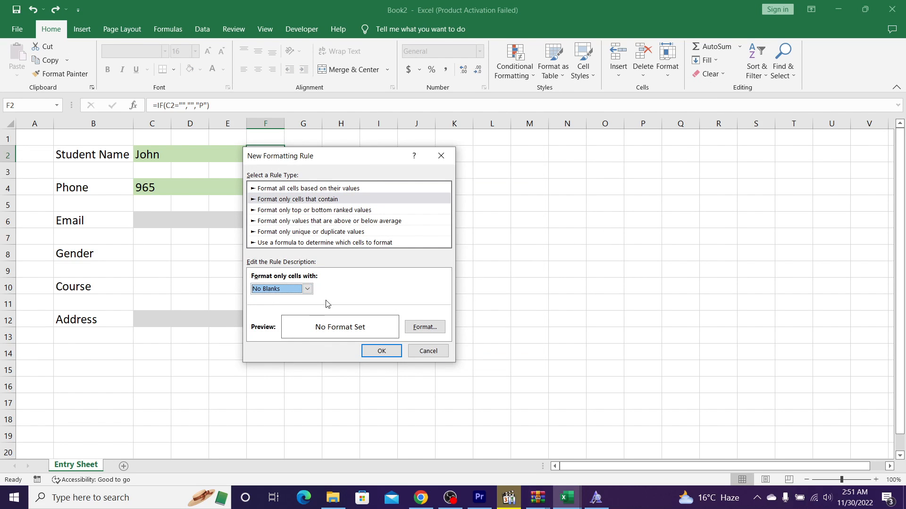
left_click(425, 327)
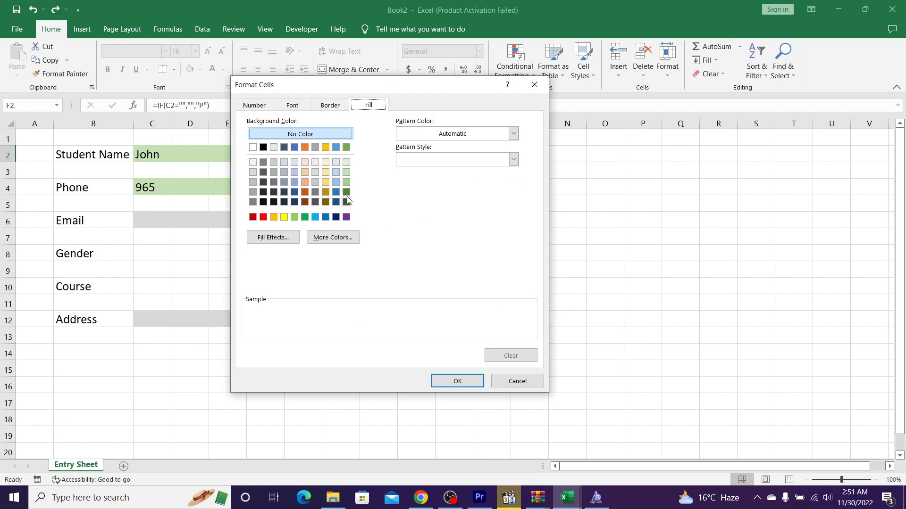
left_click(346, 192)
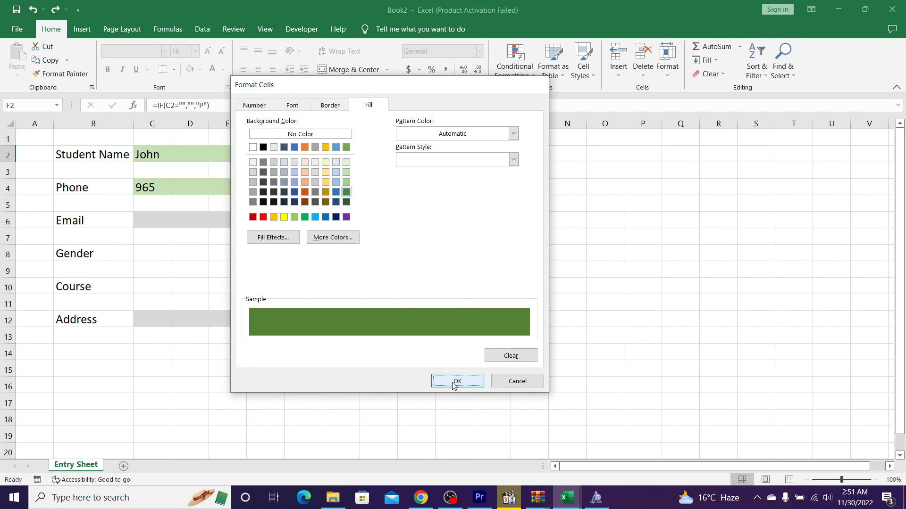
left_click(454, 382)
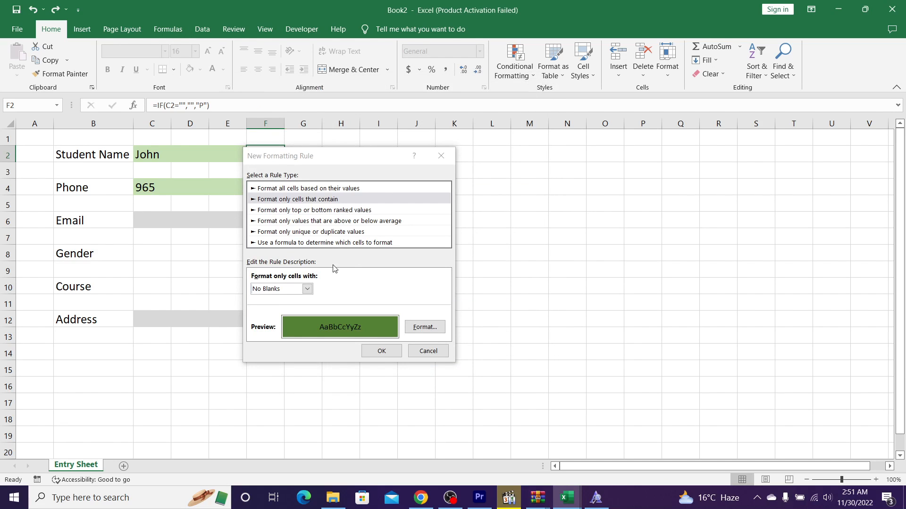
left_click(381, 351)
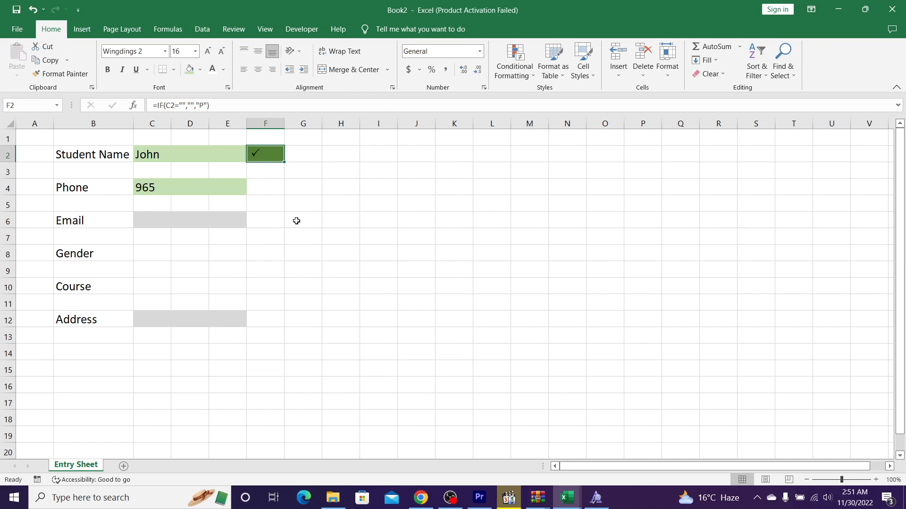
Step: Centre F2's check mark and make it white
left_click(254, 69)
left_click(212, 69)
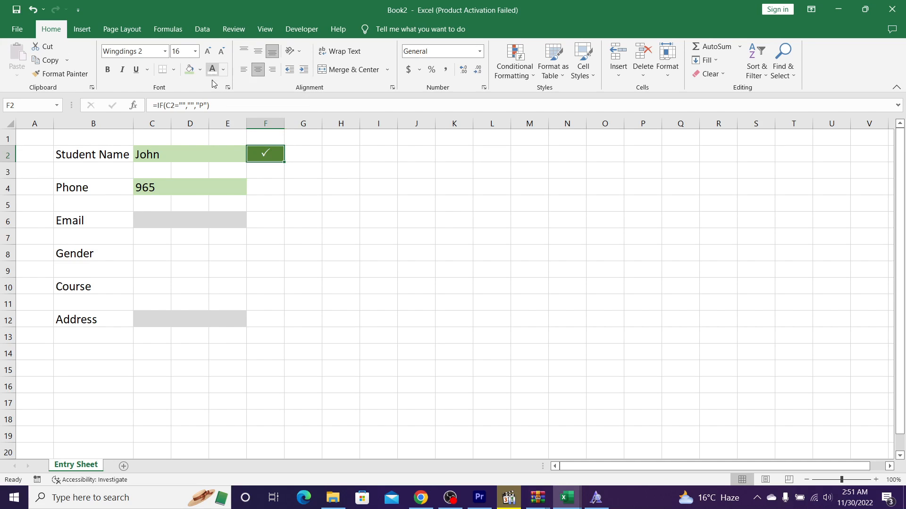
left_click(276, 193)
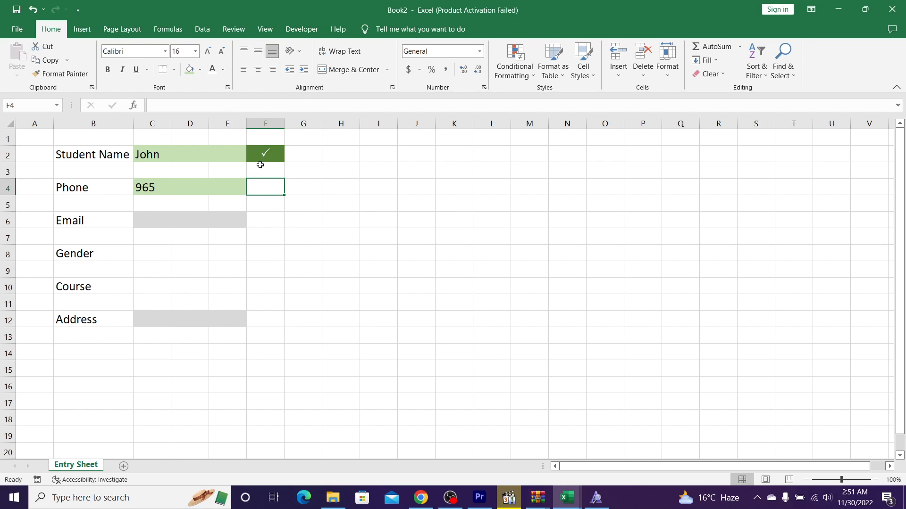
Step: Delete John from C2 and undo to confirm the check mark responds
left_click(203, 149)
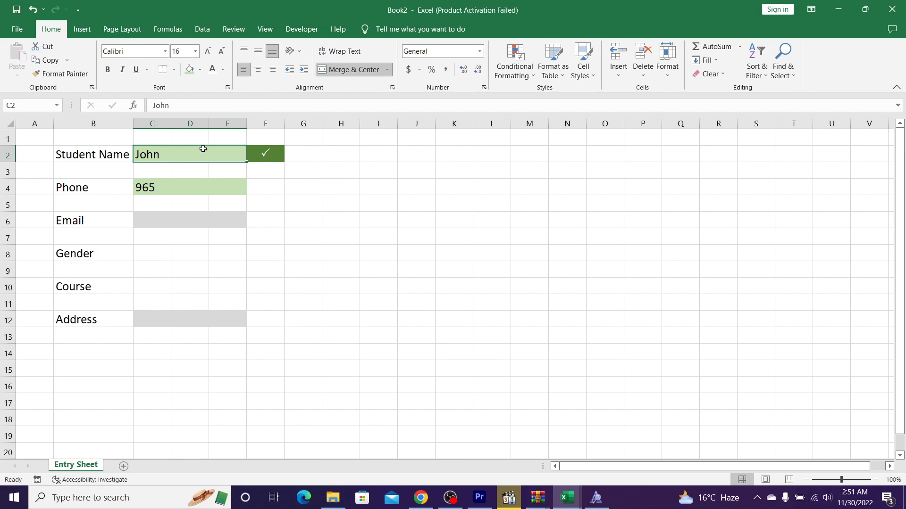
key("Delete")
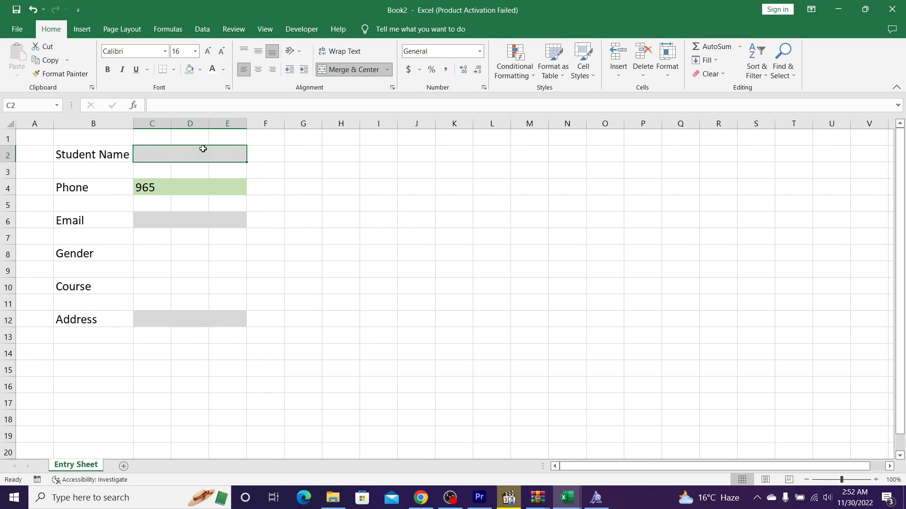
key("ctrl+z")
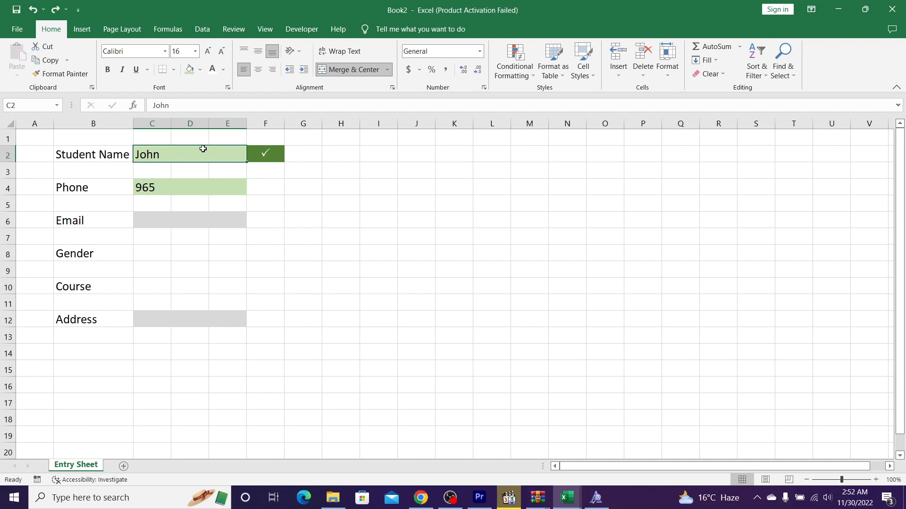
Step: Copy F2's check-mark formula into F4 beside Phone
key("Right")
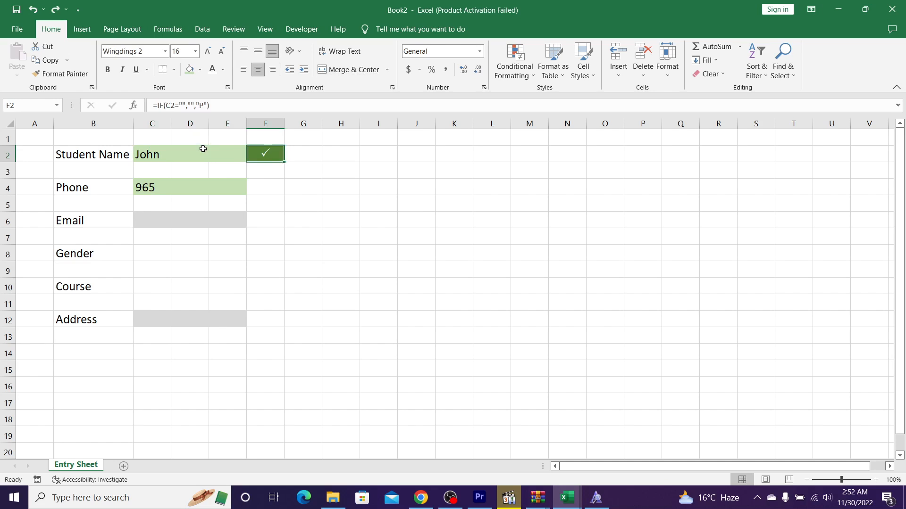
key("ctrl+c")
key("Down")
key("Down")
key("ctrl+v")
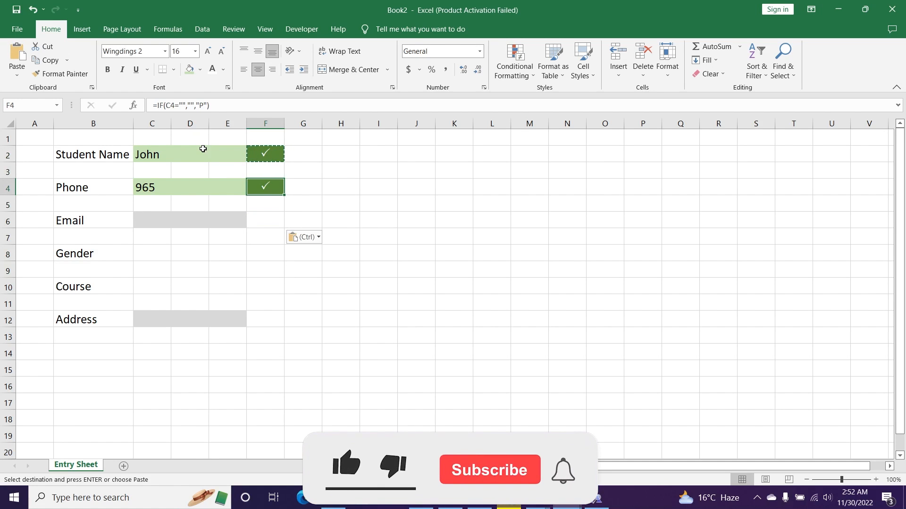
key("Down")
key("Down")
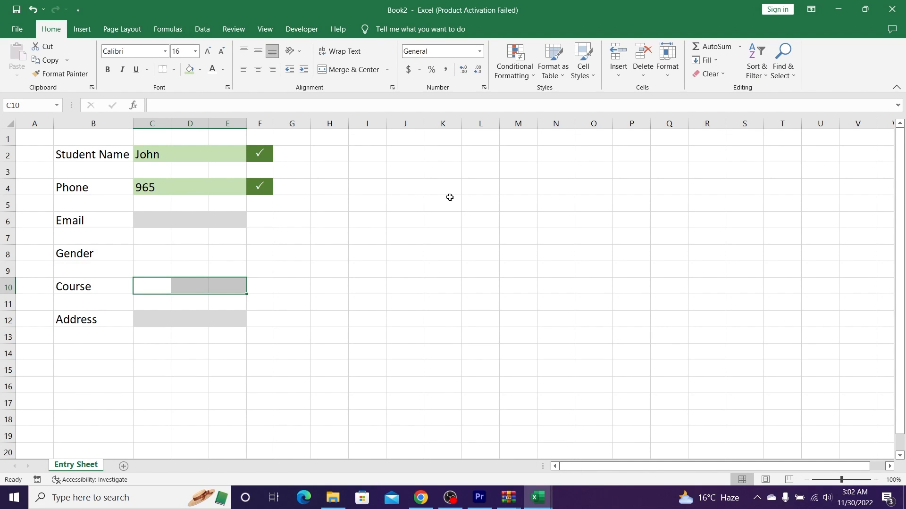
Step: Merge C10:E10 and restrict it to a list: Select Course, Science, History, Economics
left_click(343, 71)
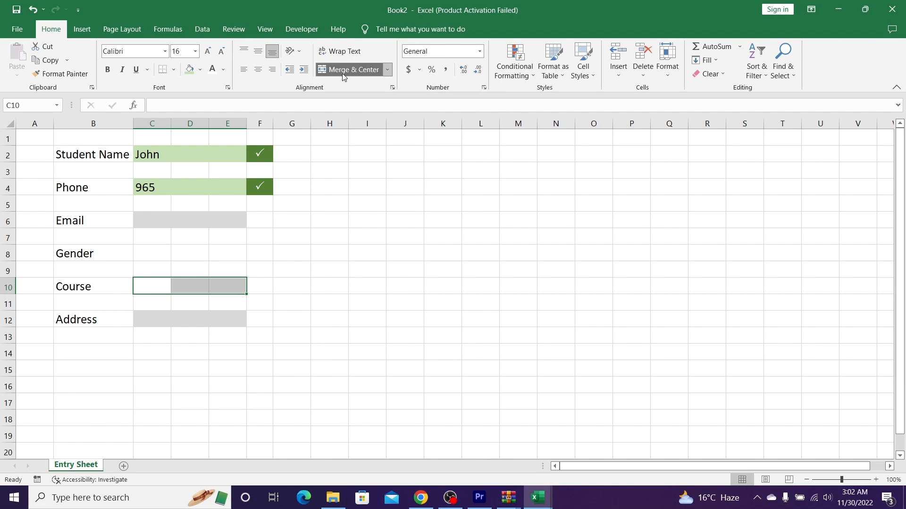
left_click(202, 28)
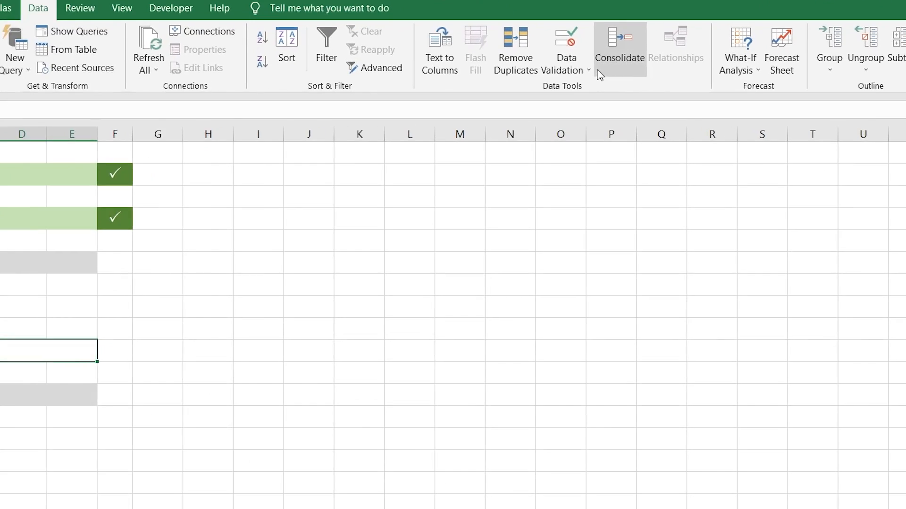
left_click(566, 62)
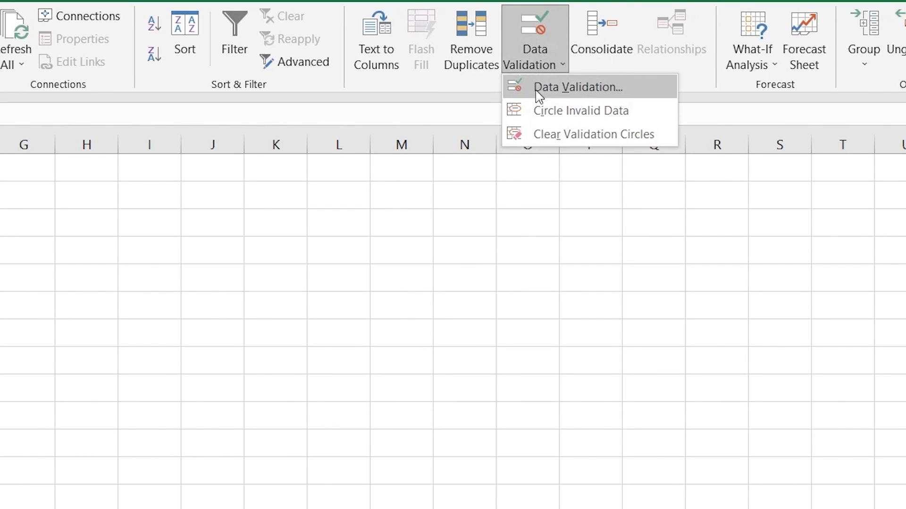
left_click(569, 95)
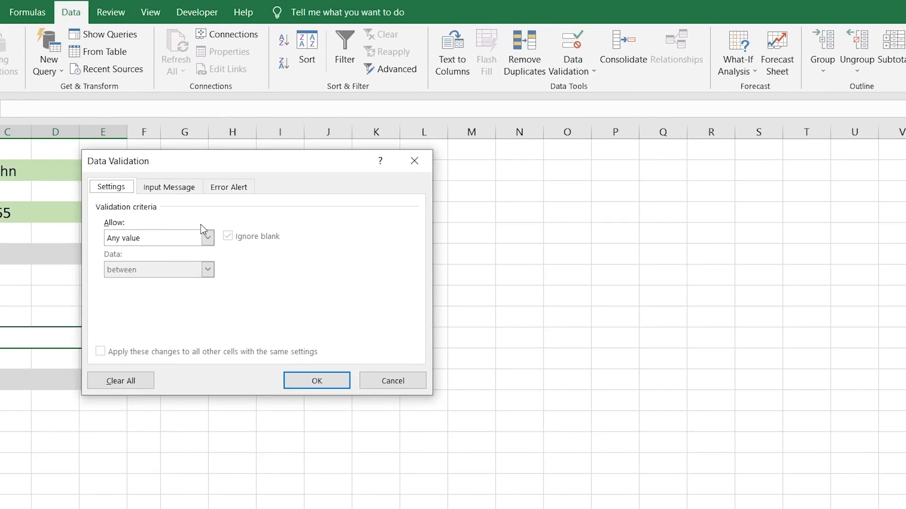
left_click(264, 208)
left_click(247, 242)
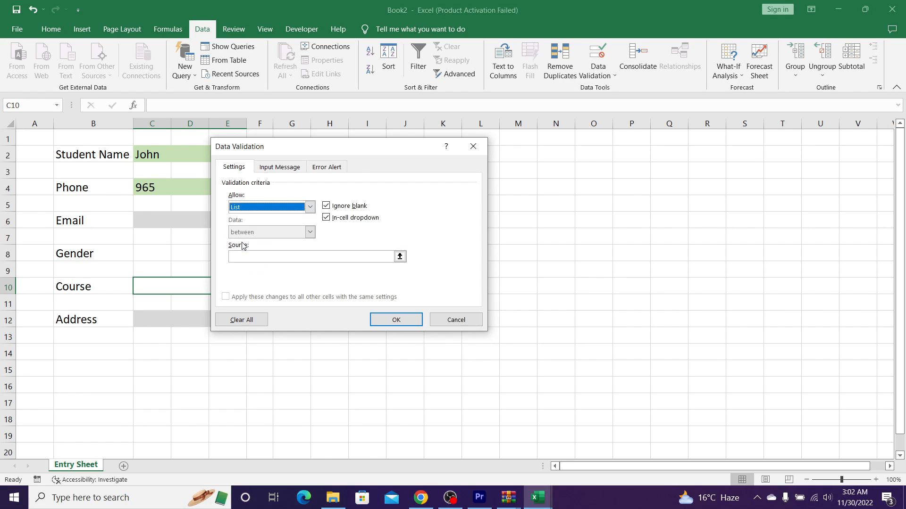
left_click(266, 256)
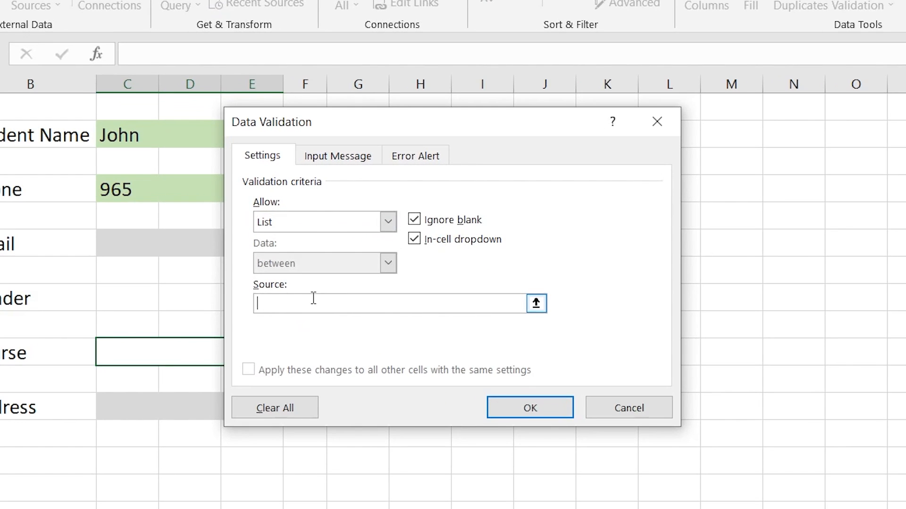
type("Select Course,Science,Hi")
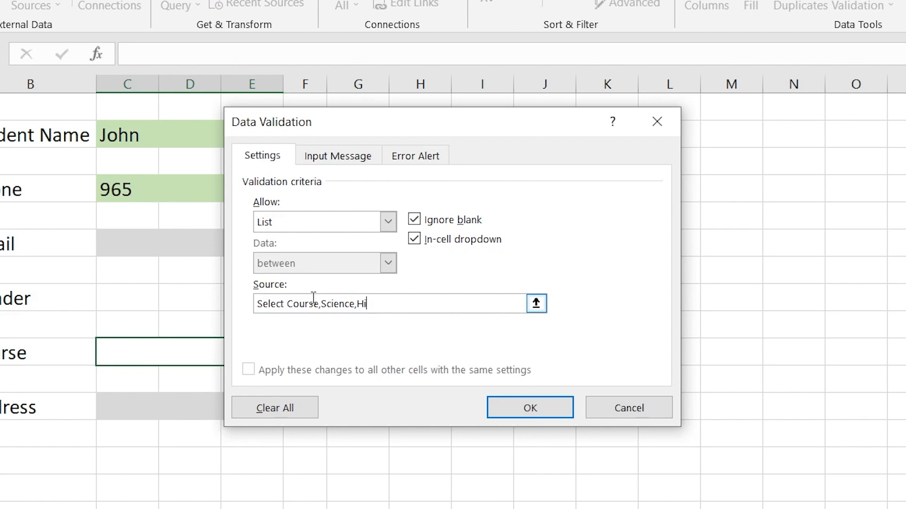
type("story,Economics")
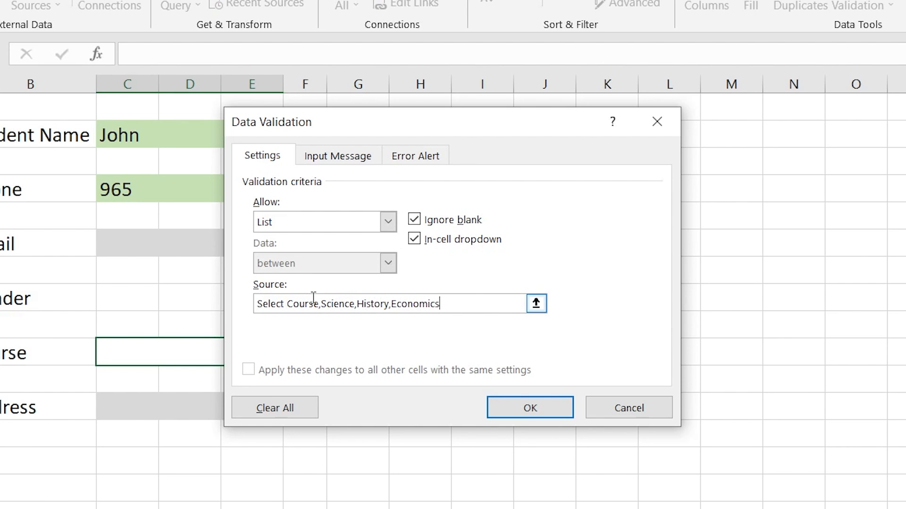
left_click(540, 408)
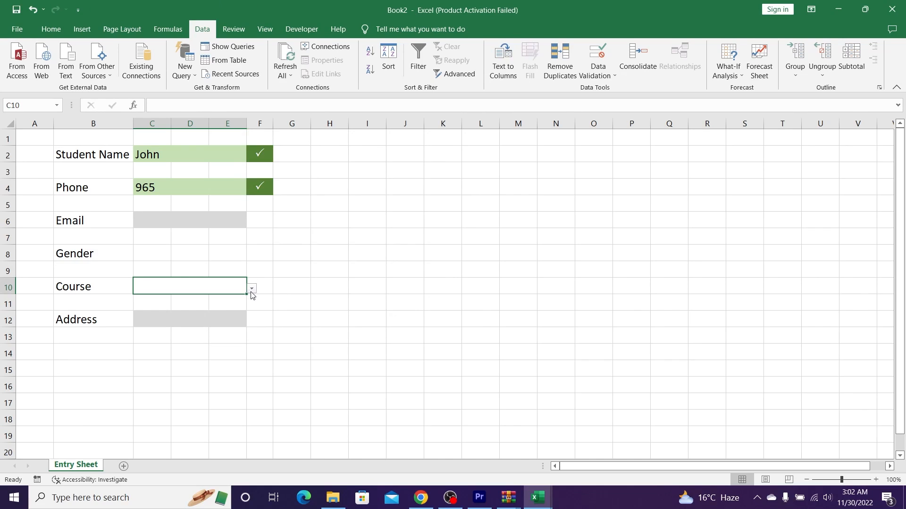
Step: Turn on the Developer tab through Customize the Ribbon in Excel Options
left_click(252, 289)
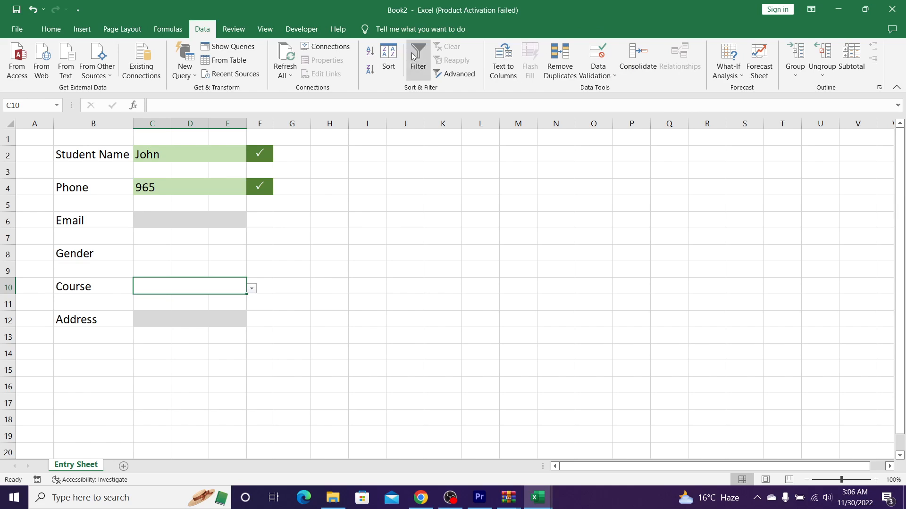
right_click(346, 29)
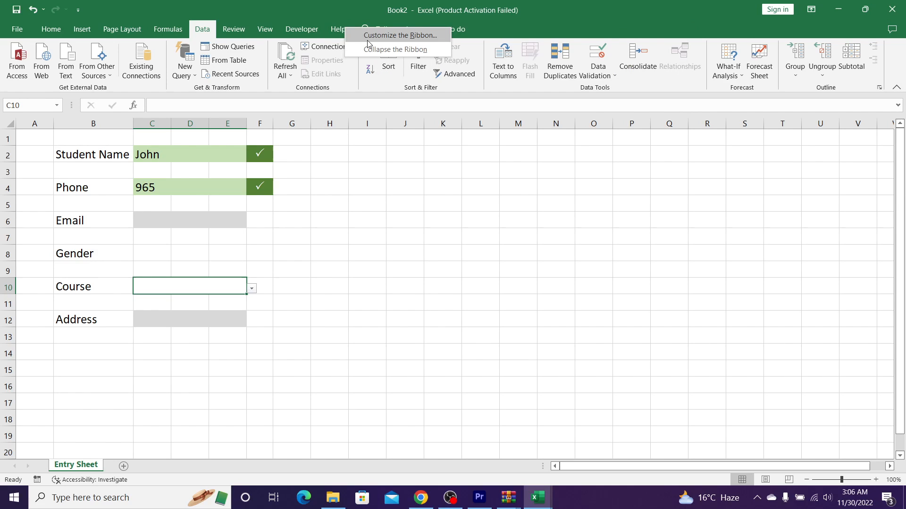
left_click(368, 41)
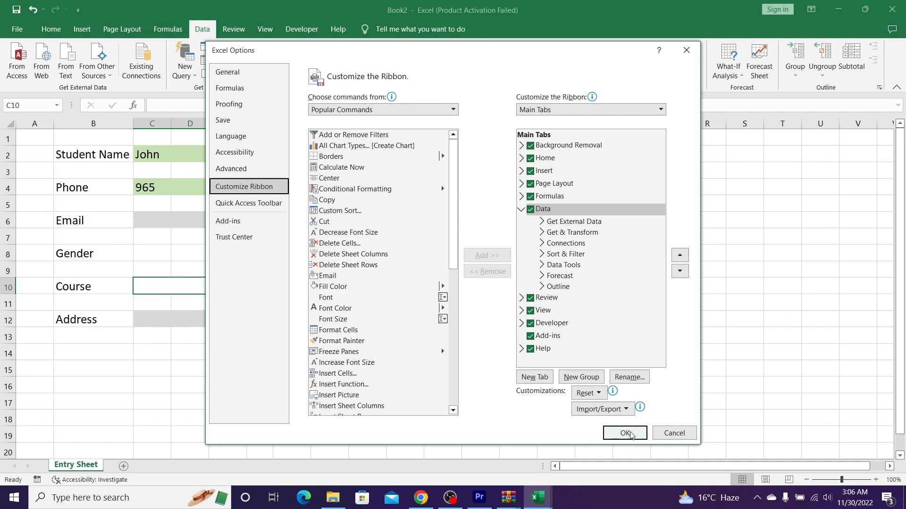
left_click(625, 433)
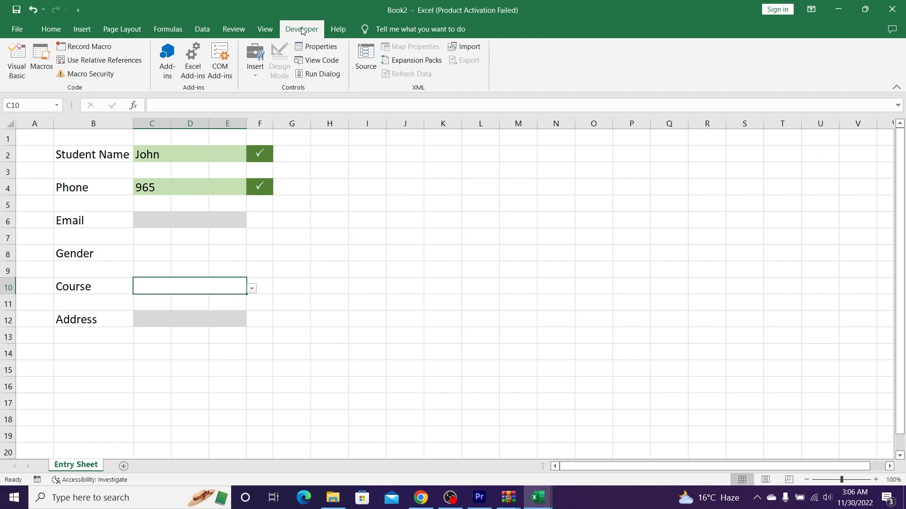
Step: Draw an Option Button form control in cell C8 of the Gender row
left_click(254, 76)
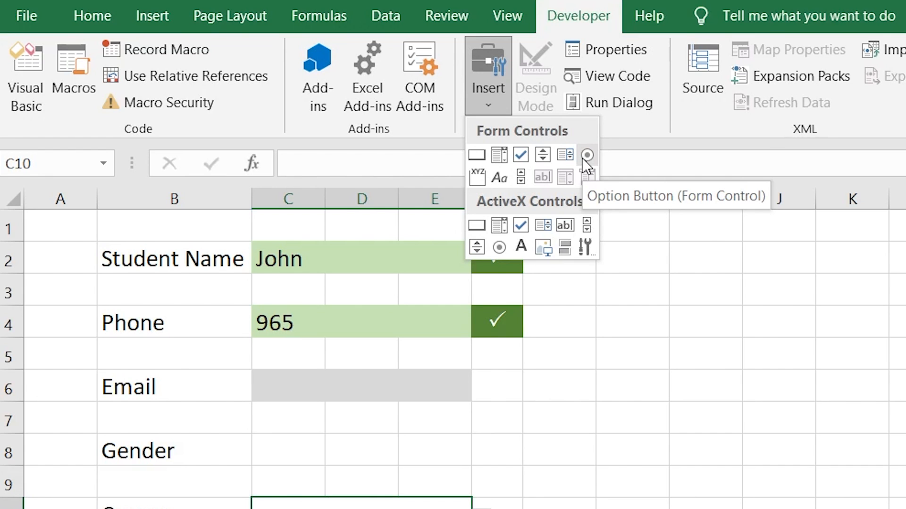
left_click(584, 158)
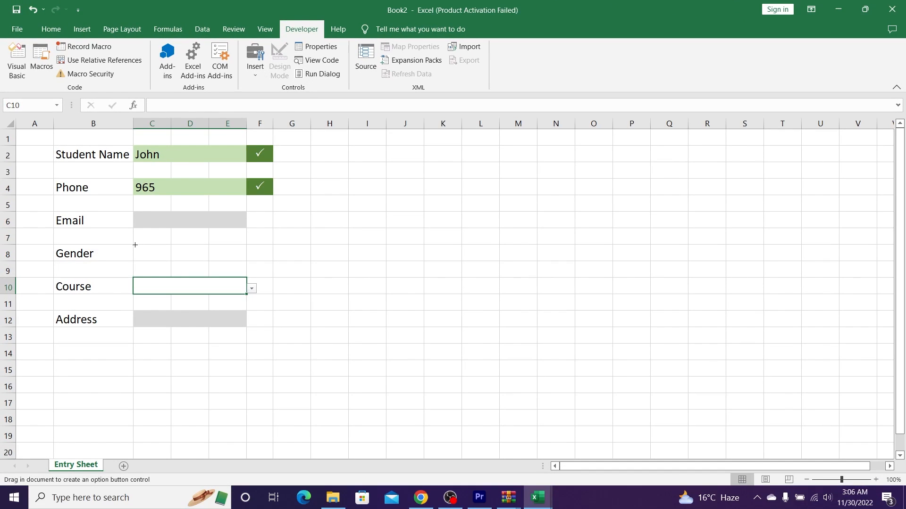
left_click_drag(137, 246, 153, 261)
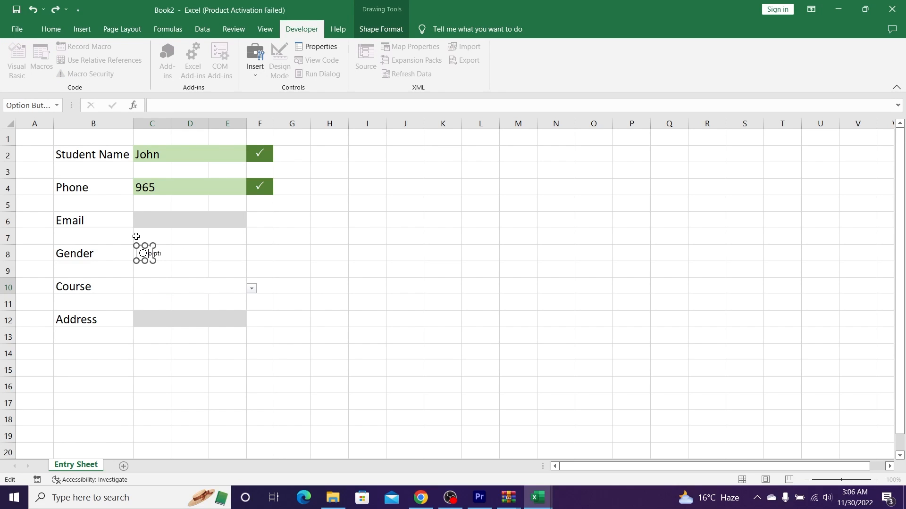
Step: Type the labels Male and Female, spaced apart, into cell C8
left_click(164, 253)
double_click(164, 254)
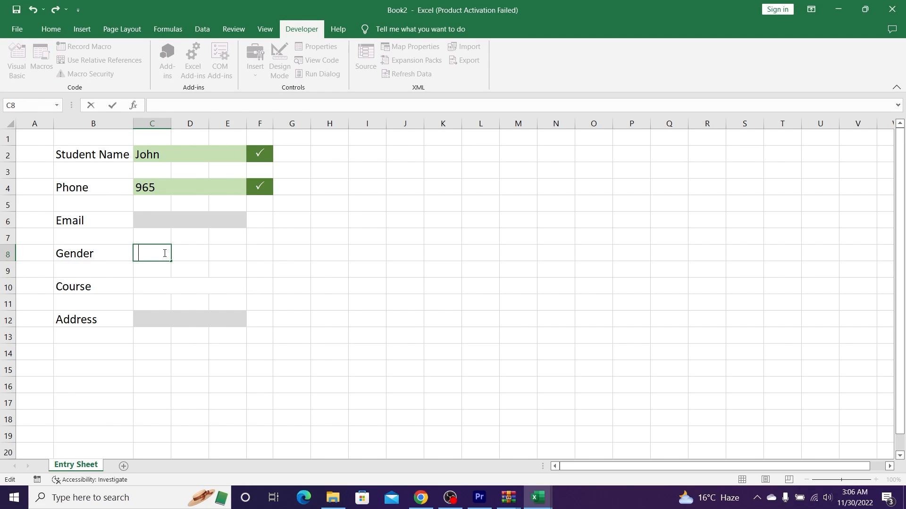
type("Male           Female")
key("Return")
left_click(163, 254)
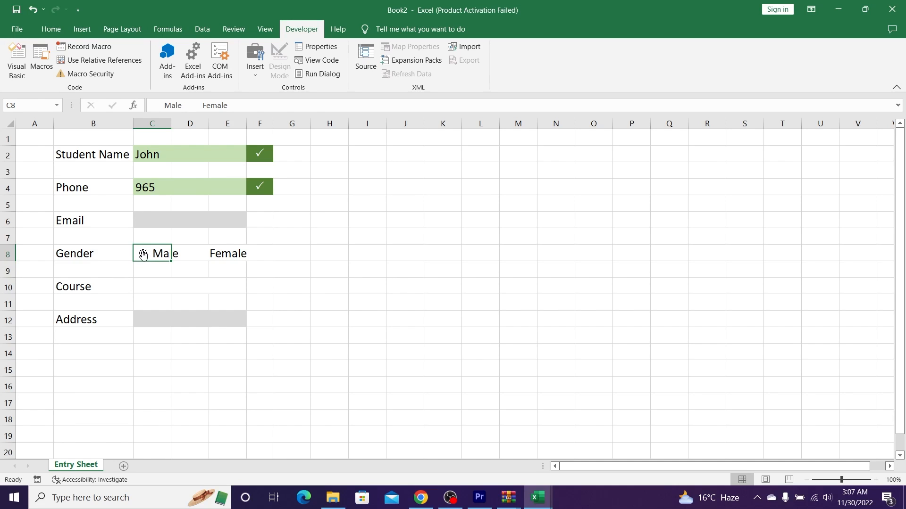
right_click(143, 254)
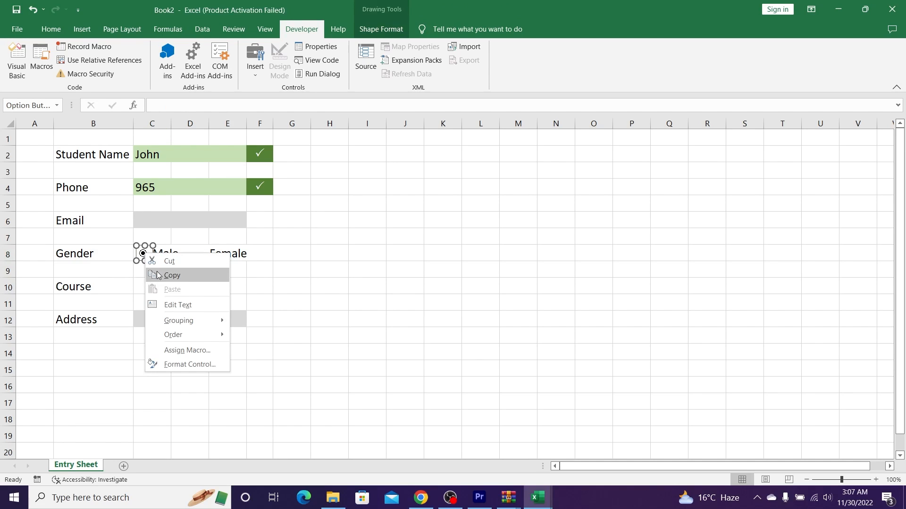
Step: Duplicate the option button and place the copy beside the Female label
left_click(172, 269)
key("ctrl+v")
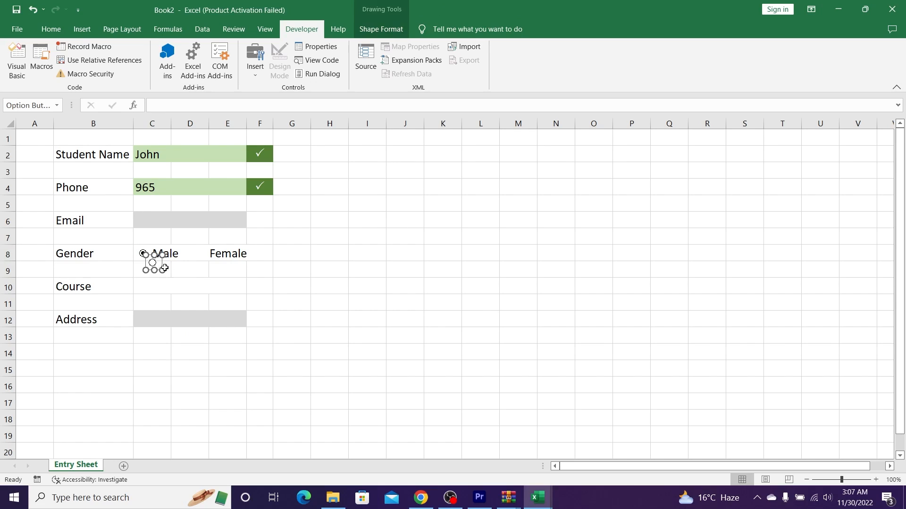
left_click_drag(161, 257, 205, 246)
left_click(273, 253)
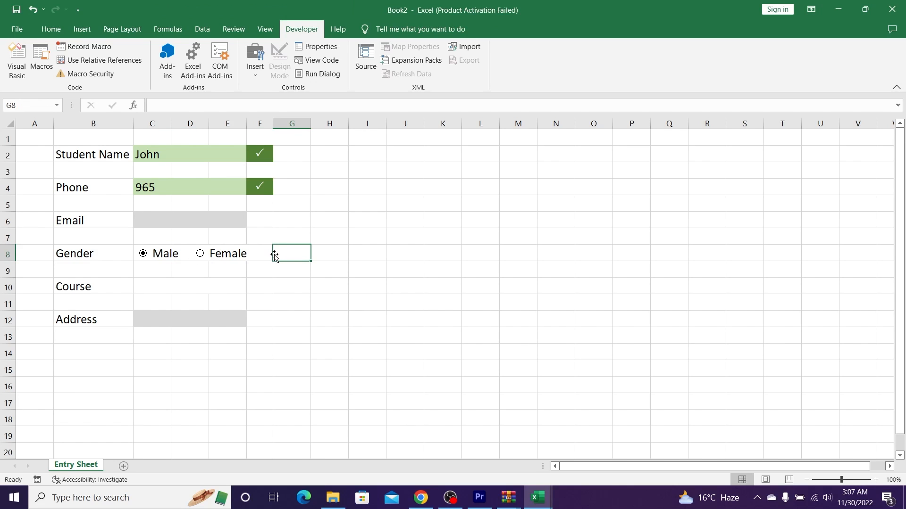
Step: Widen the Male option button so it covers its label
right_click(147, 255)
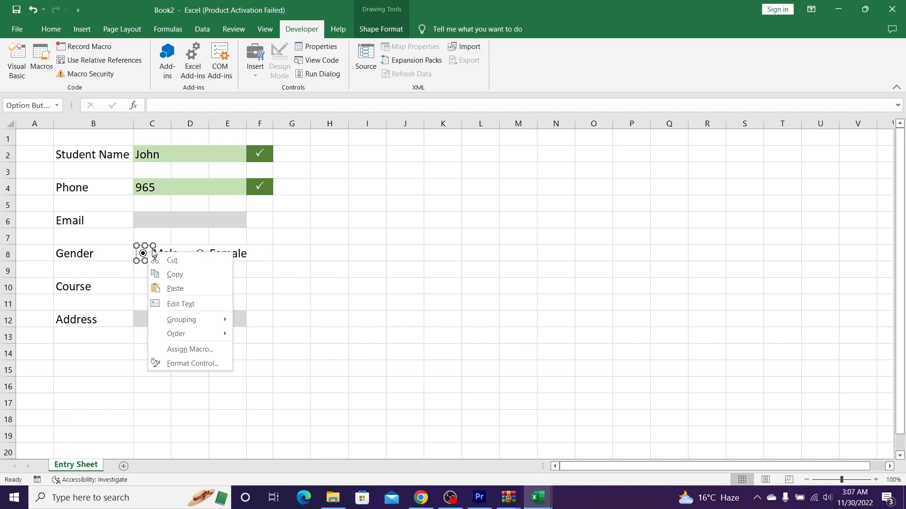
key("Escape")
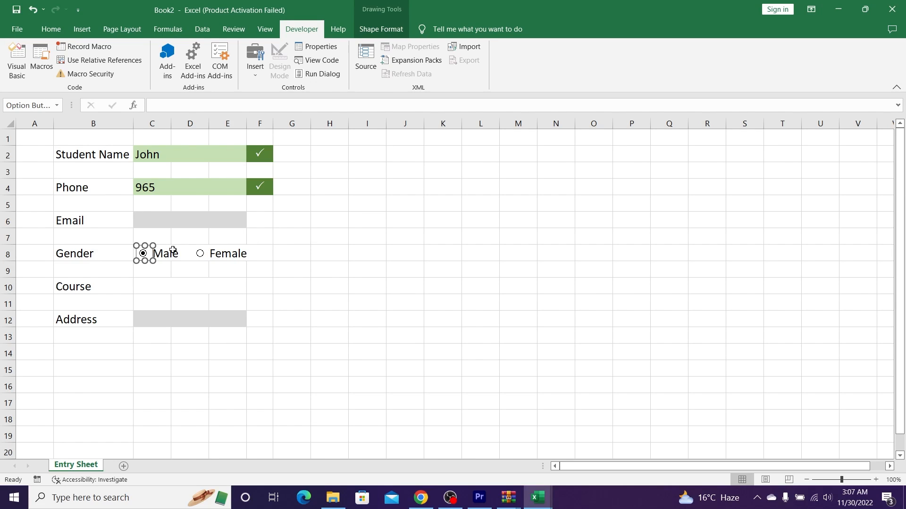
left_click(143, 281)
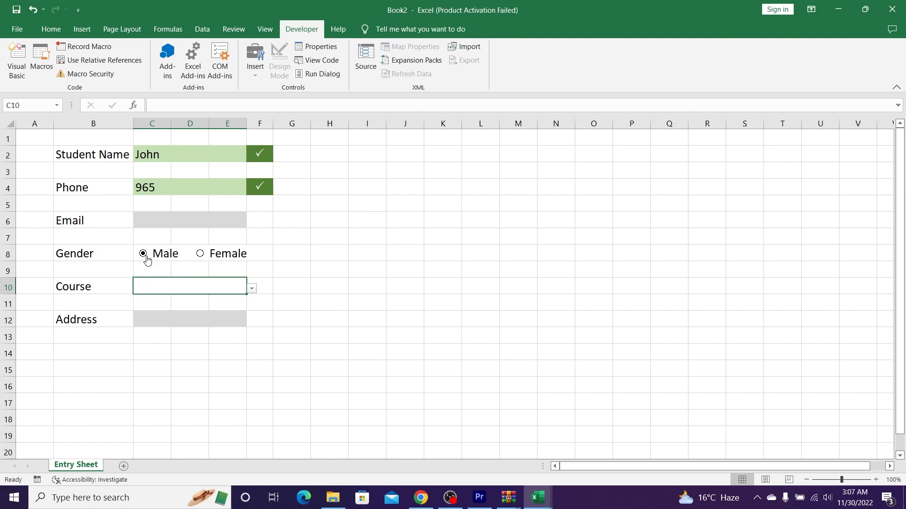
left_click(148, 260, "ctrl")
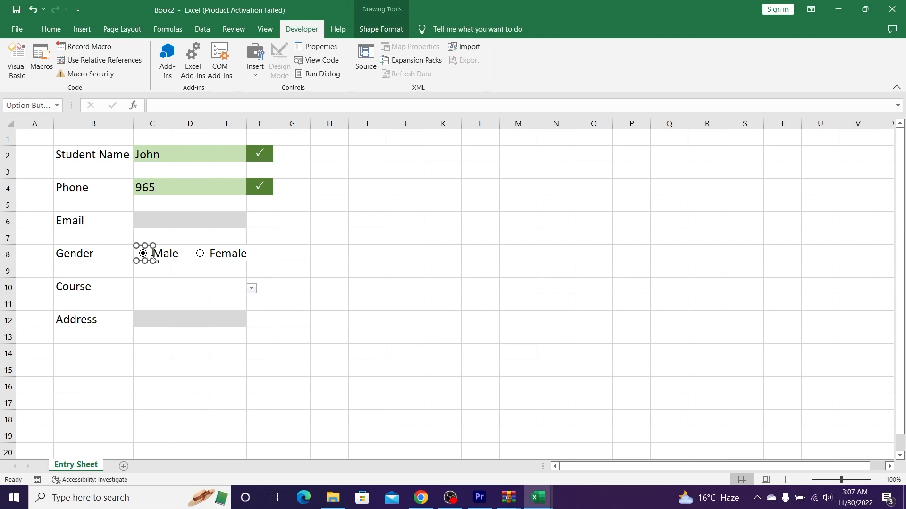
left_click_drag(155, 260, 183, 261)
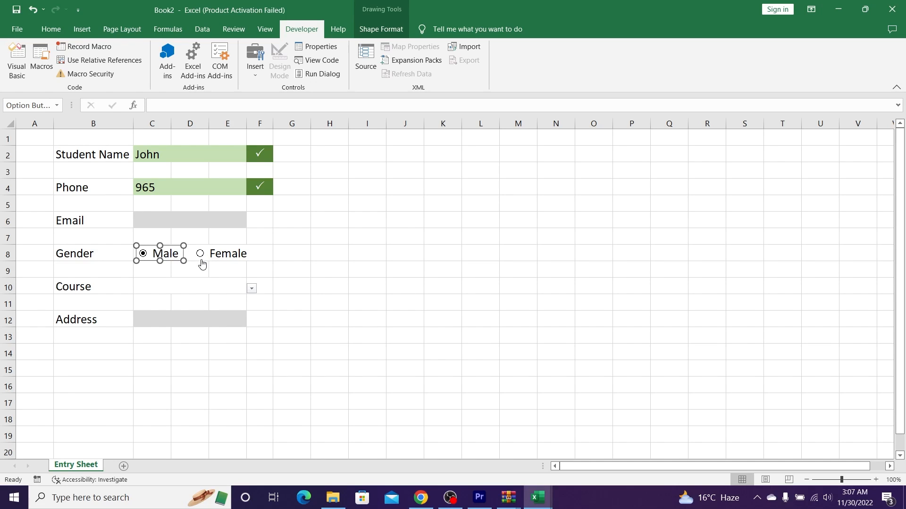
left_click(202, 259, "ctrl")
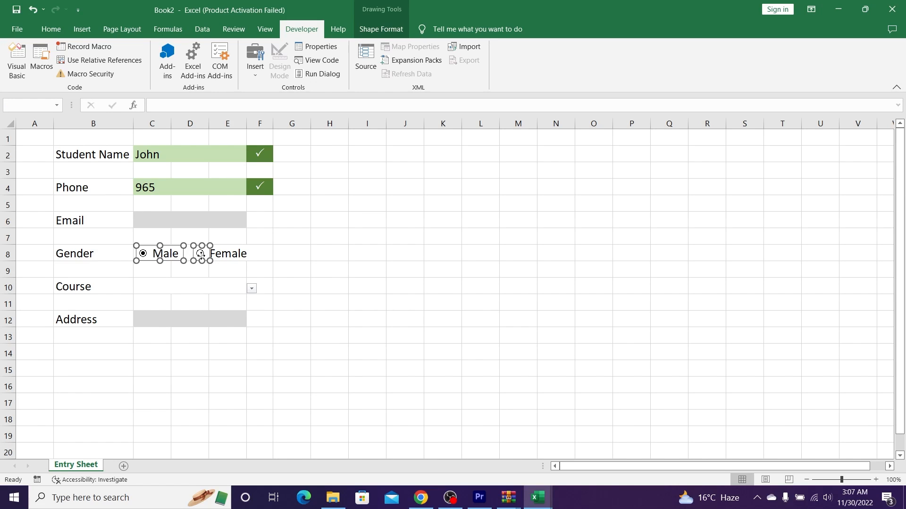
left_click(214, 269)
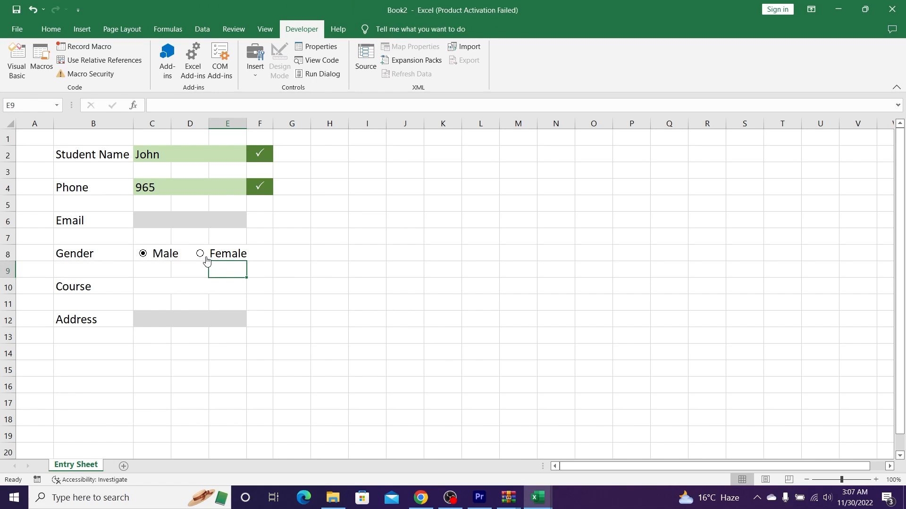
left_click(250, 261, "ctrl")
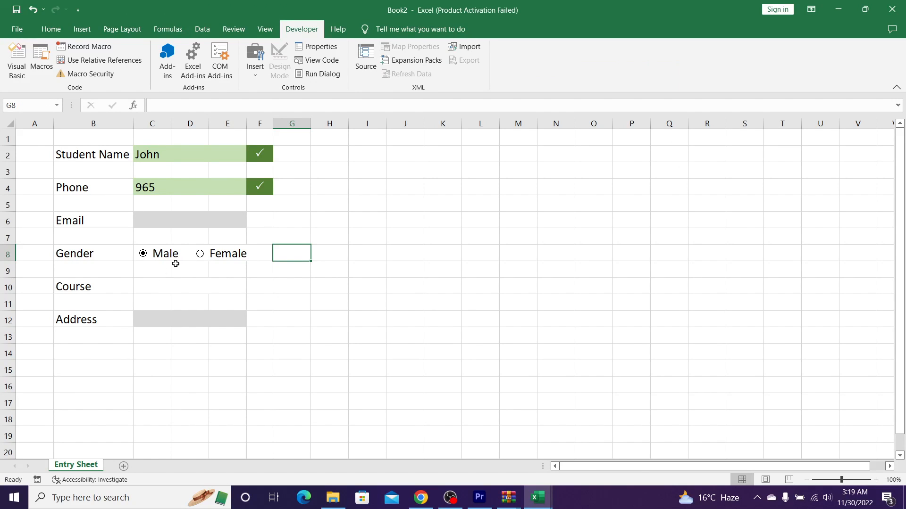
Step: Link the Gender option buttons to cell H8, then choose Female so H8 shows 2
right_click(211, 254)
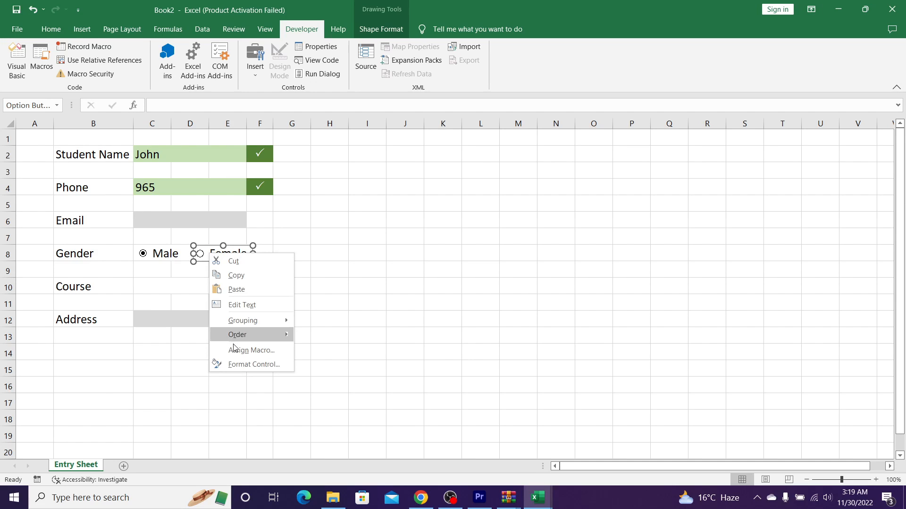
left_click(231, 364)
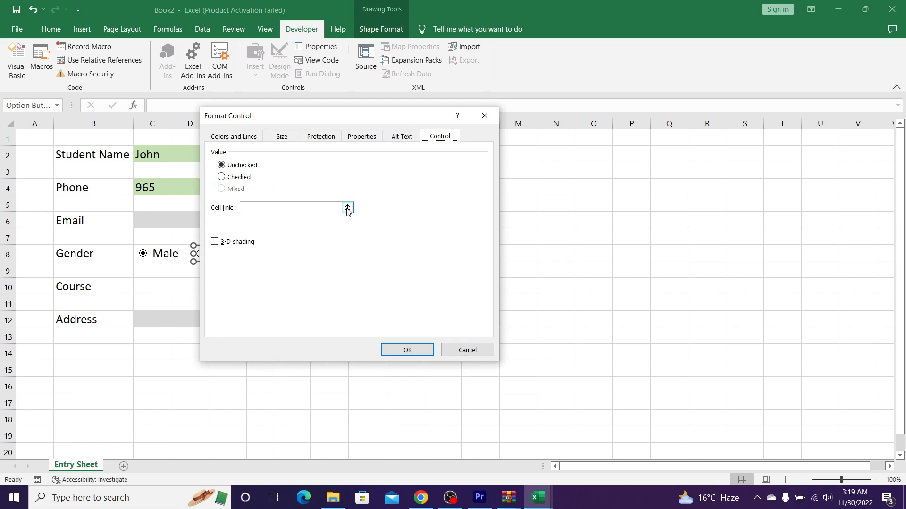
left_click_drag(335, 117, 670, 120)
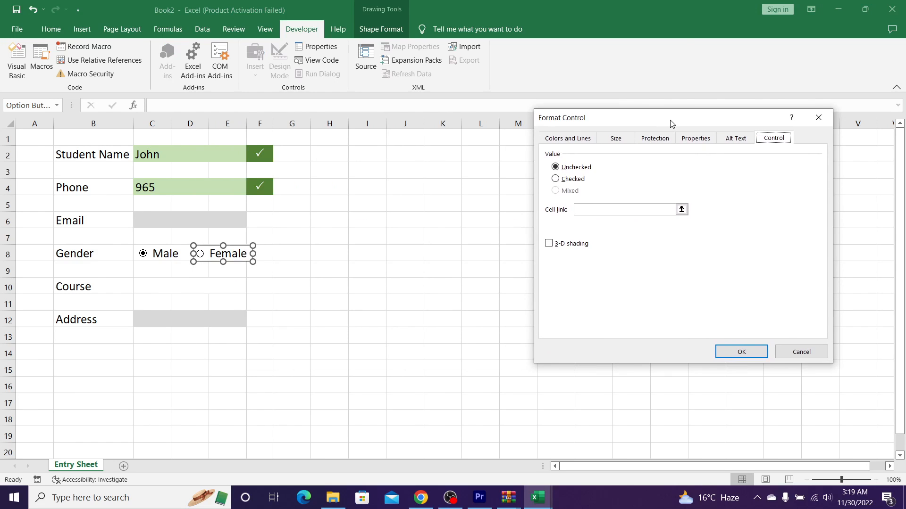
left_click(682, 209)
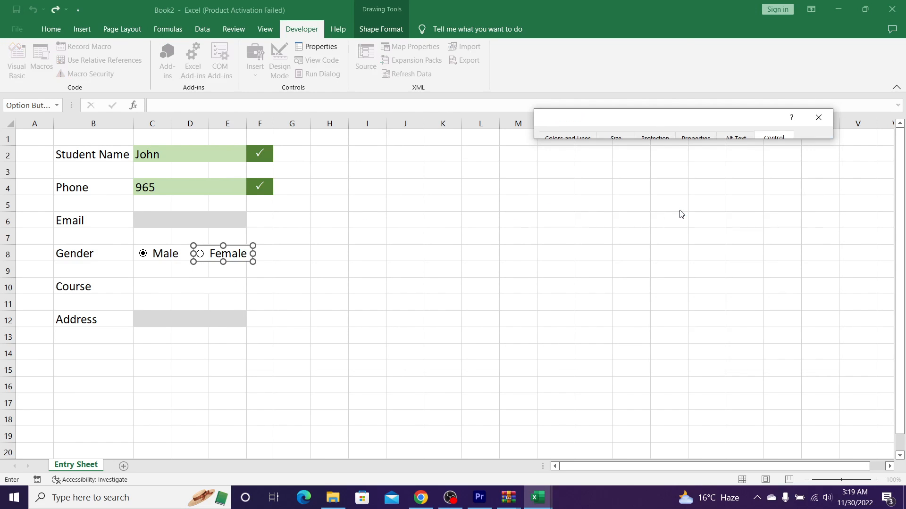
left_click(338, 257)
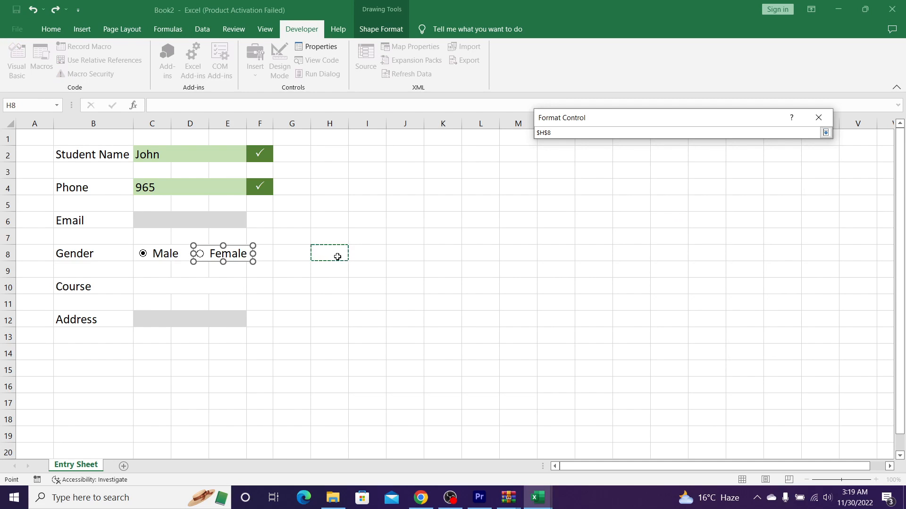
left_click(826, 132)
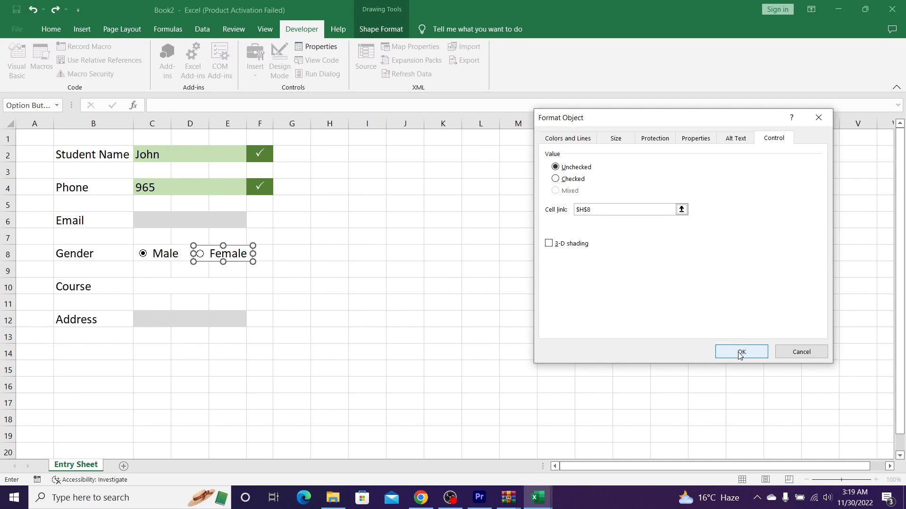
left_click(741, 354)
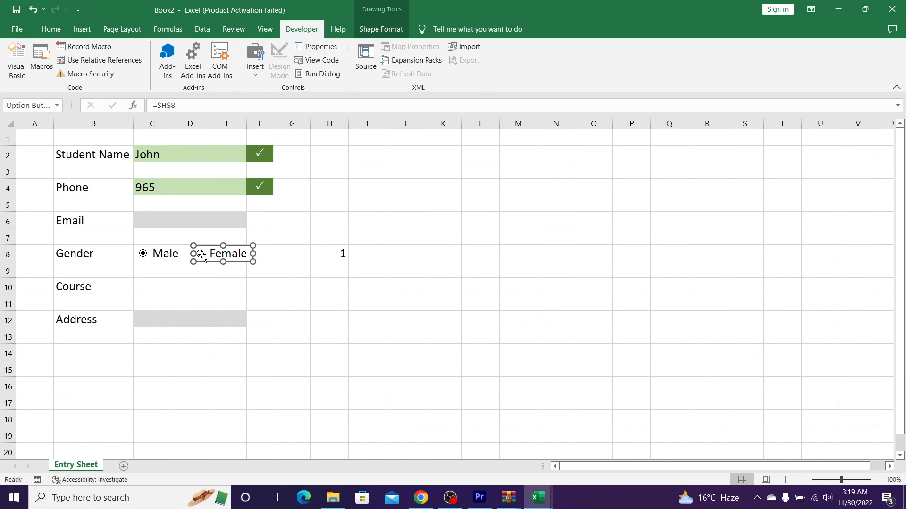
left_click(426, 249)
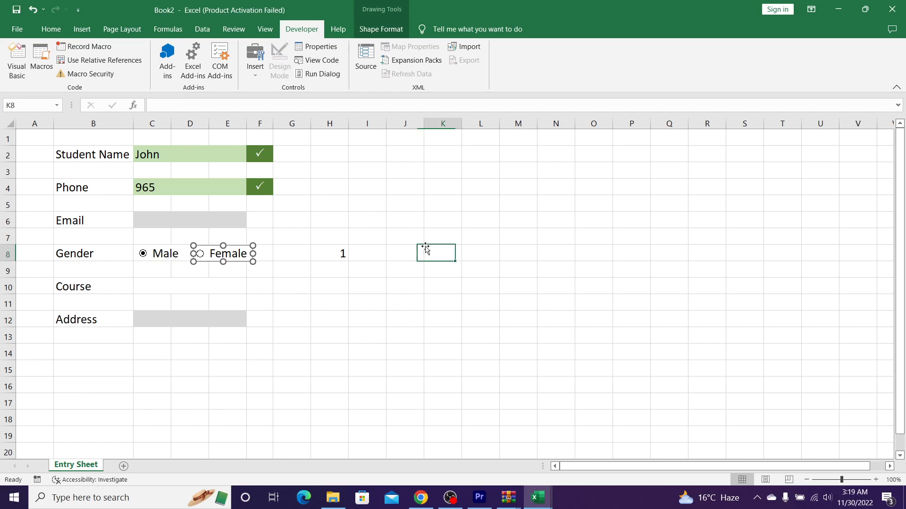
left_click(200, 253)
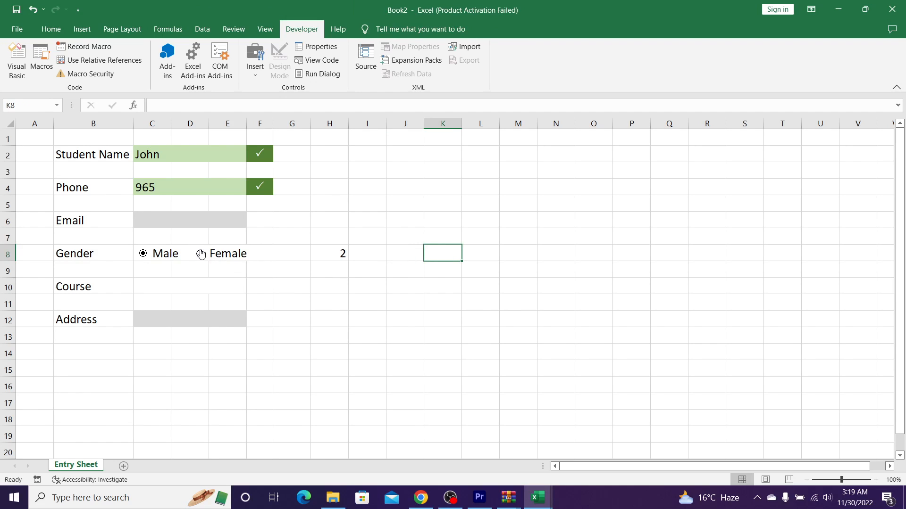
Step: Choose Male, then enter =C2, =C4 and =C6 in J2, J3 and J4
left_click(144, 259)
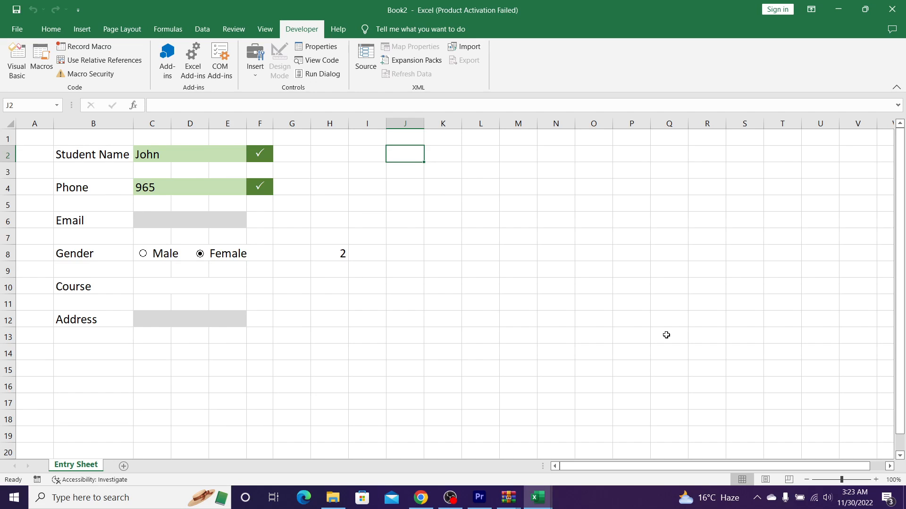
type("=")
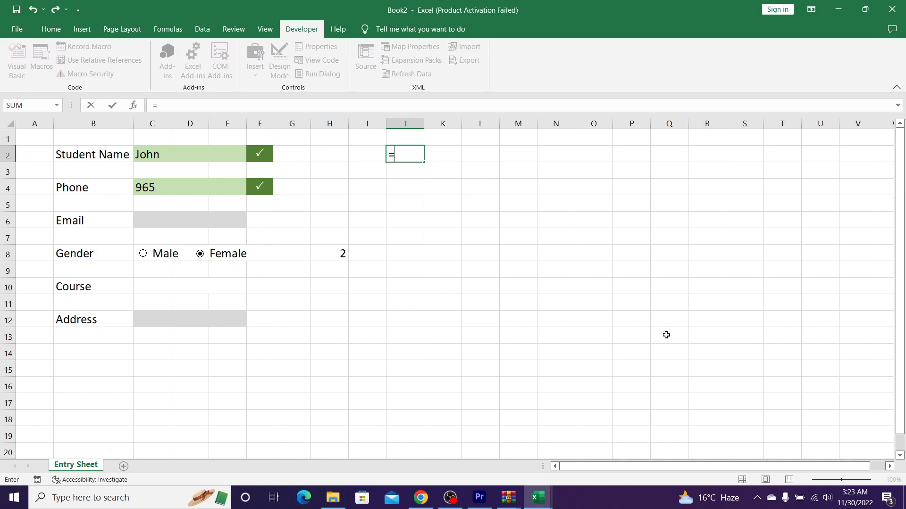
key("Left")
key("Left")
key("Left")
key("Left")
key("Left")
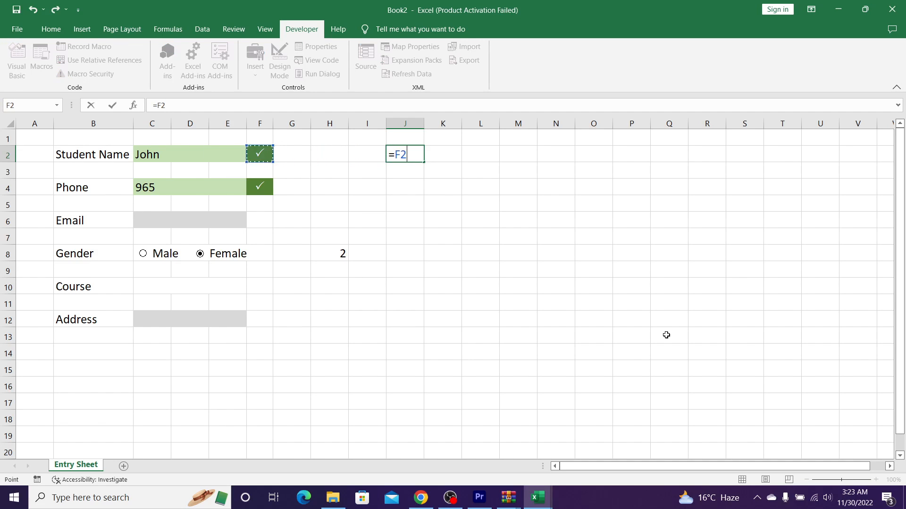
key("Return")
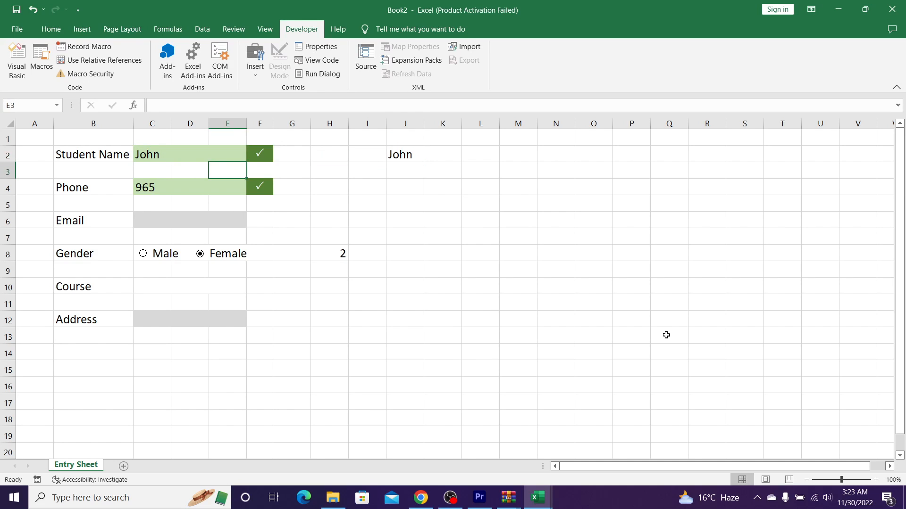
key("Right")
key("Right")
key("Right")
key("Right")
key("Right")
type("=")
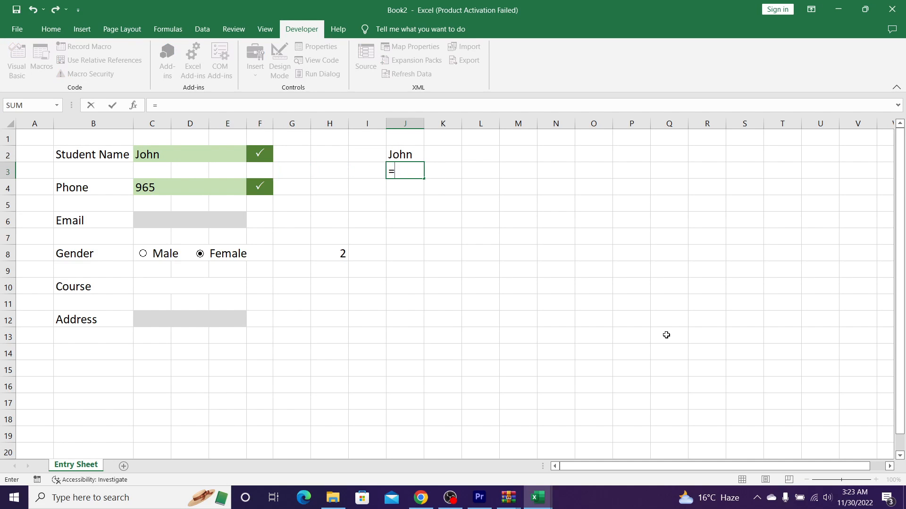
key("Left")
key("Left")
key("Down")
key("Left")
key("Left")
key("Left")
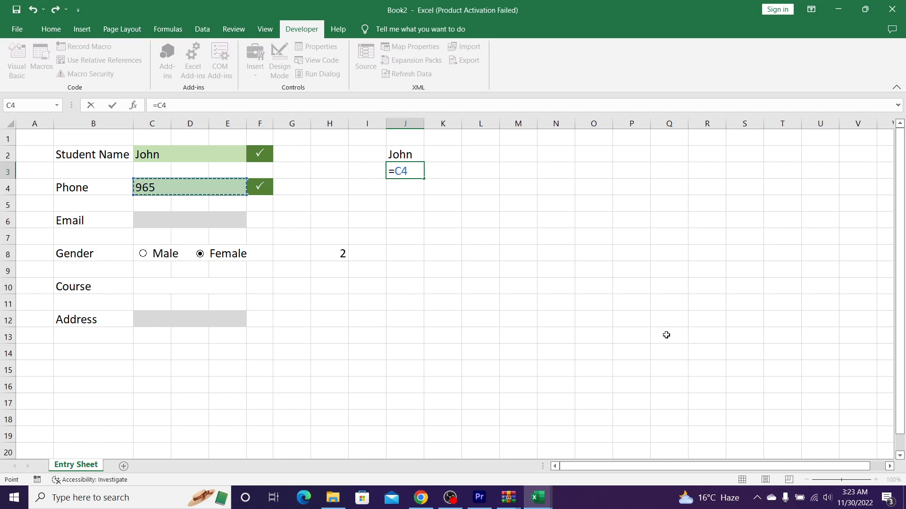
key("Return")
key("Down")
key("Right")
key("Right")
key("Right")
key("Right")
key("Right")
key("Right")
key("Right")
key("Up")
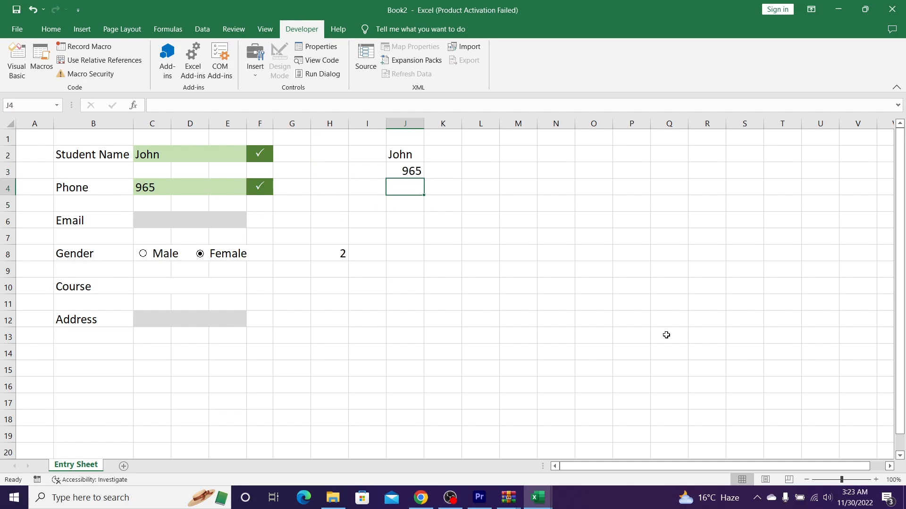
type("=")
key("Down")
key("Left")
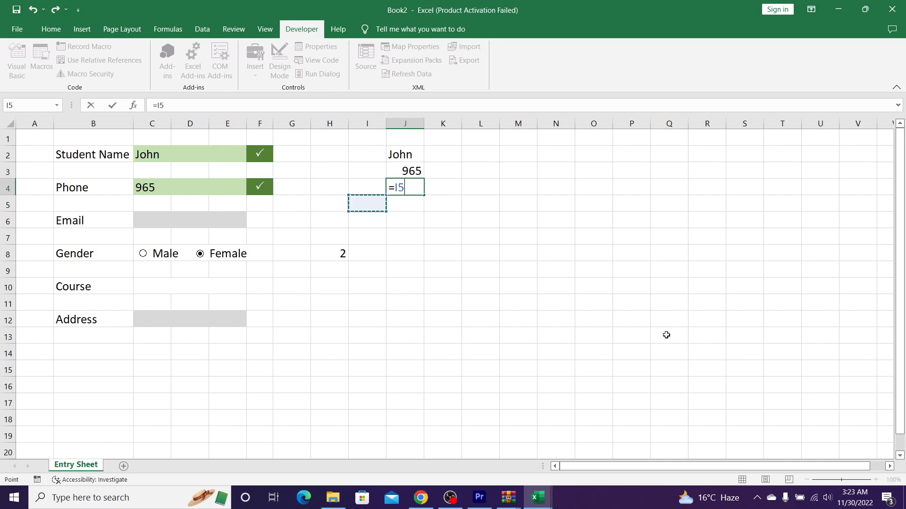
key("Left")
key("Left")
key("Left")
key("Down")
key("Left")
key("Left")
key("Right")
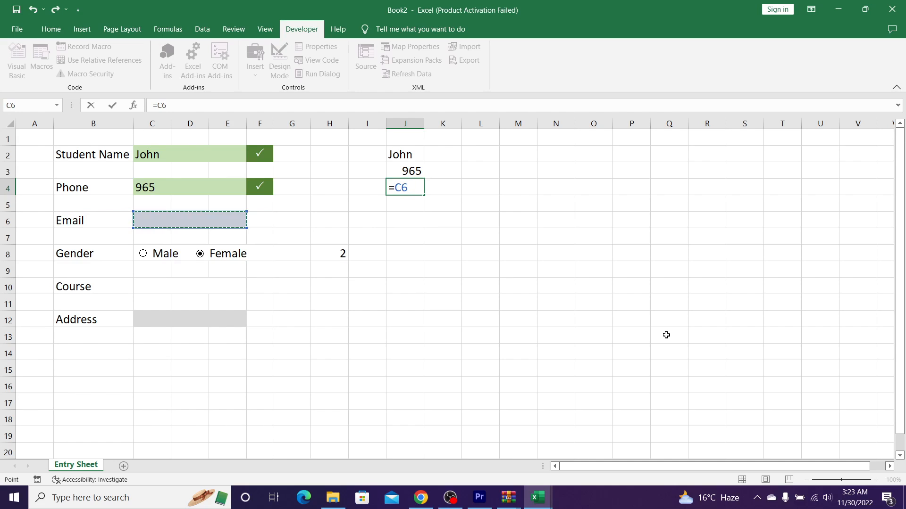
key("Return")
Step: Enter =IF(H8=1,"Male","Female") in J5 and test it by toggling Male and Female
key("Right")
key("Right")
key("Right")
key("Right")
key("Right")
key("Right")
key("Right")
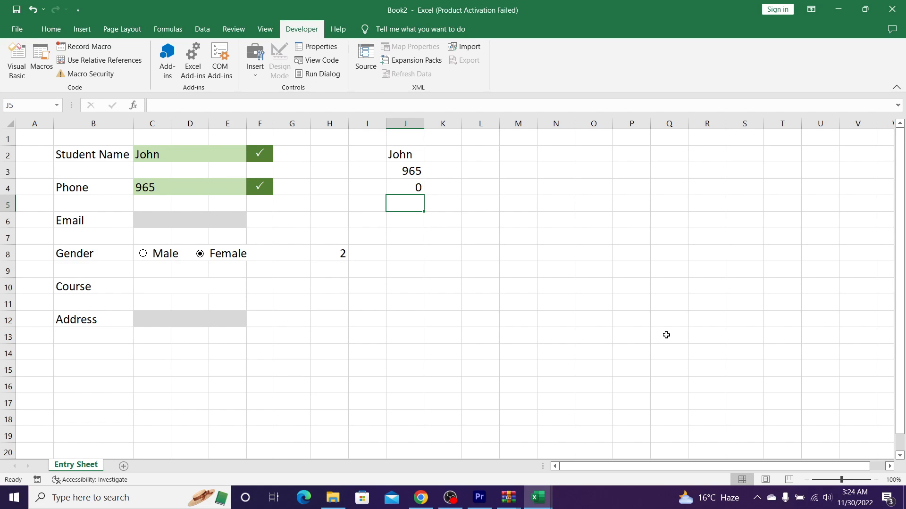
type("=")
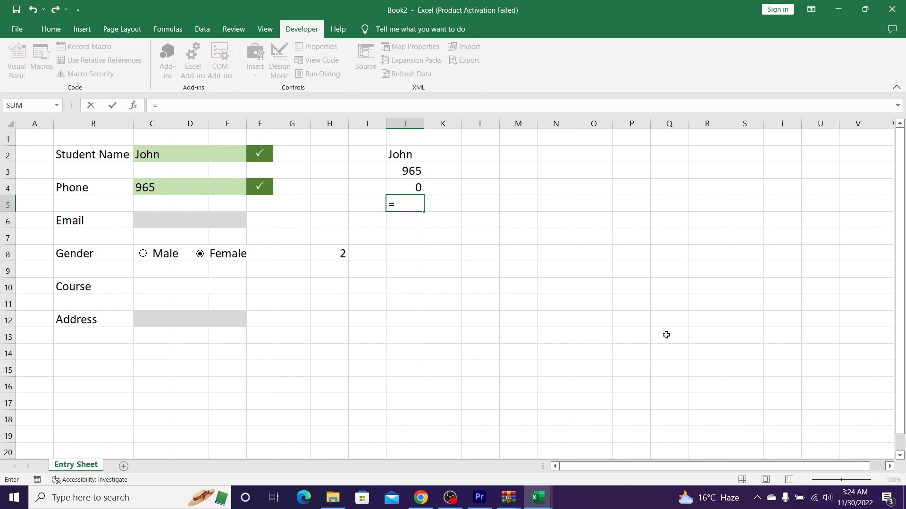
type("if")
key("Tab")
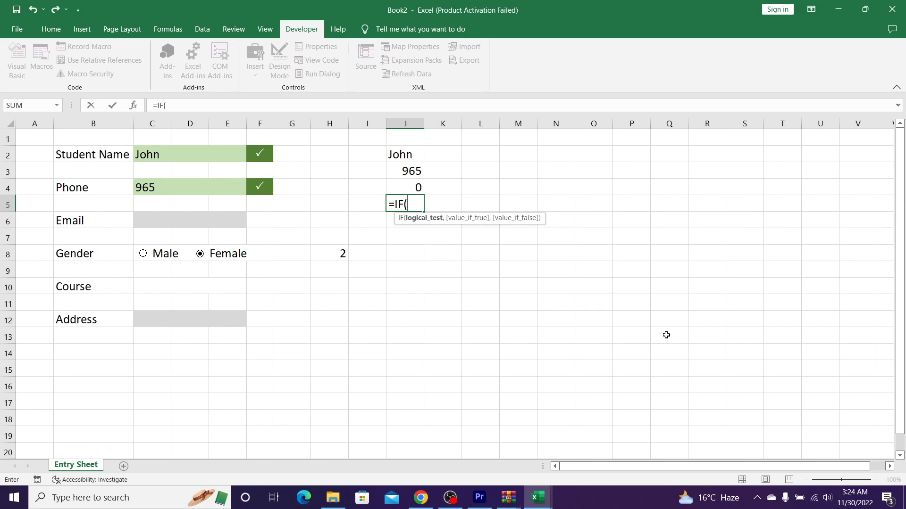
key("Down")
key("Down")
key("Left")
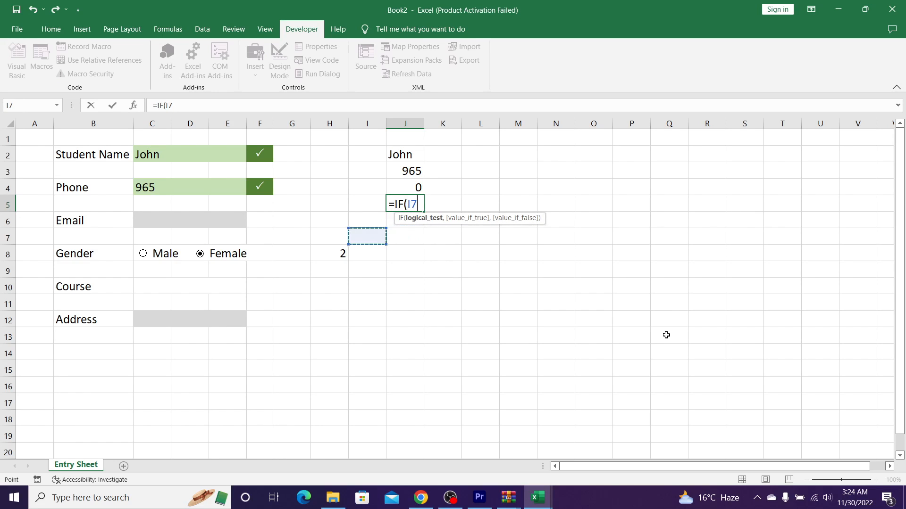
key("Left")
key("Down")
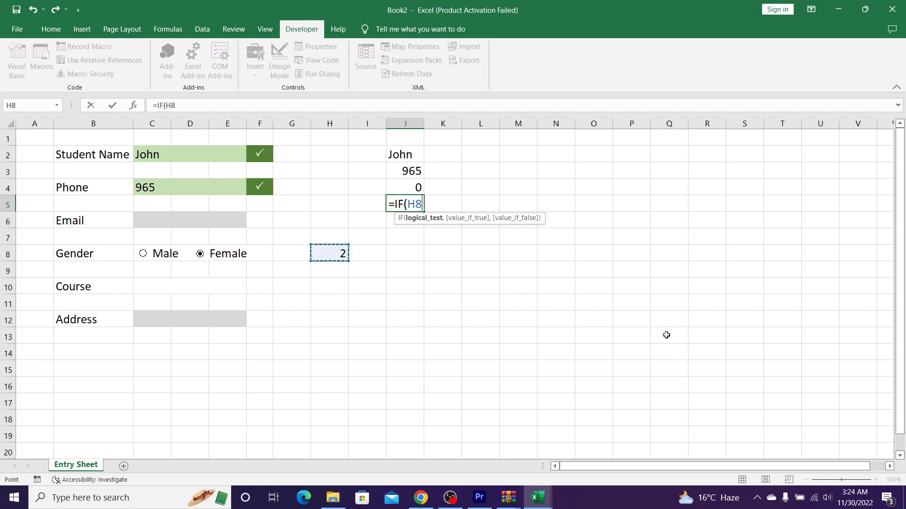
type("=1,")
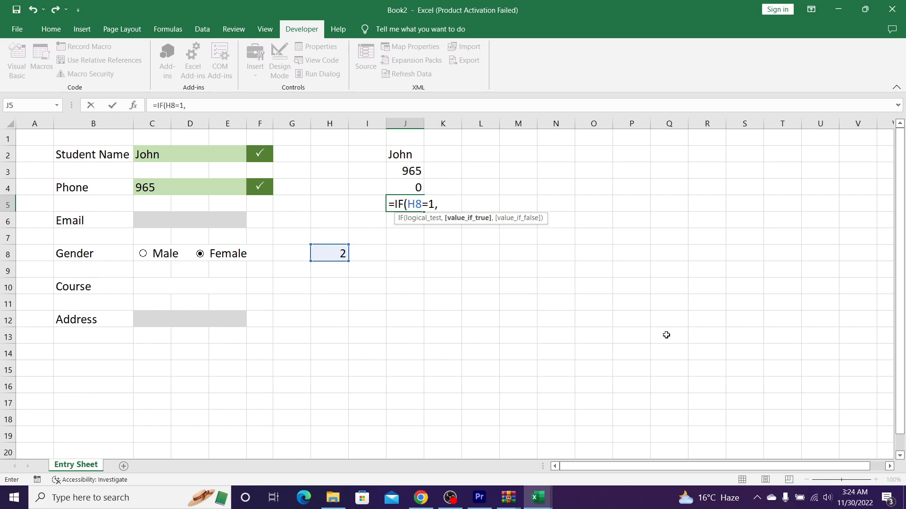
type("\"Male\",\"fema")
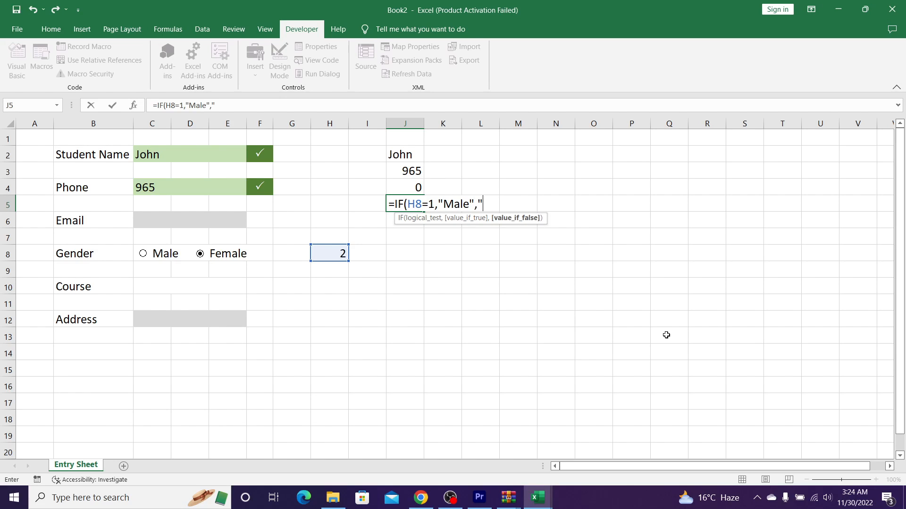
key("BackSpace")
key("BackSpace")
key("BackSpace")
key("BackSpace")
type("Female\")")
key("Return")
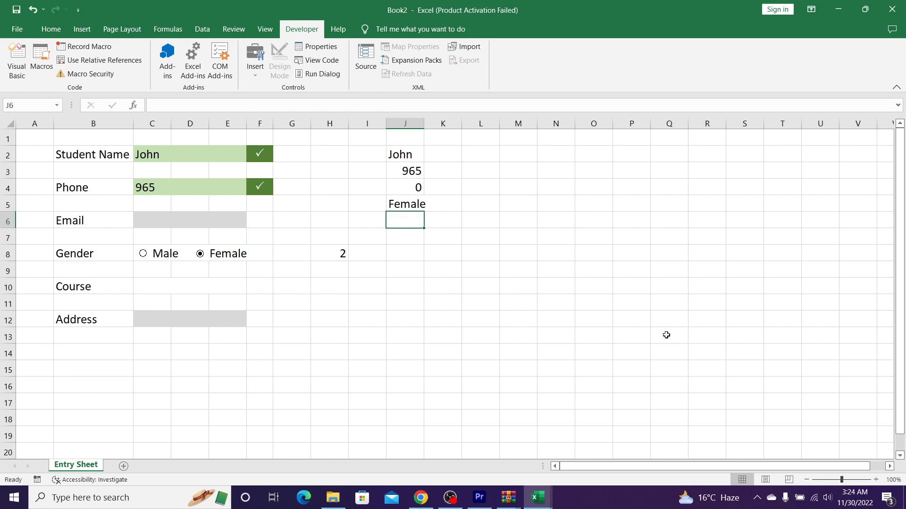
left_click(152, 257)
left_click(207, 257)
Step: Link J6 to the course cell C10 and J7 to the address cell C12
type("=")
left_click(175, 287)
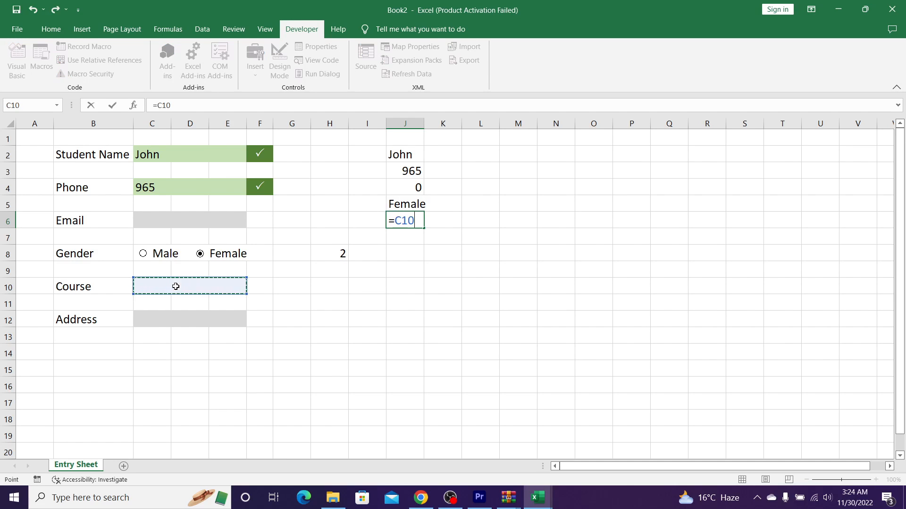
key("Return")
right_click(175, 286)
left_click(401, 244)
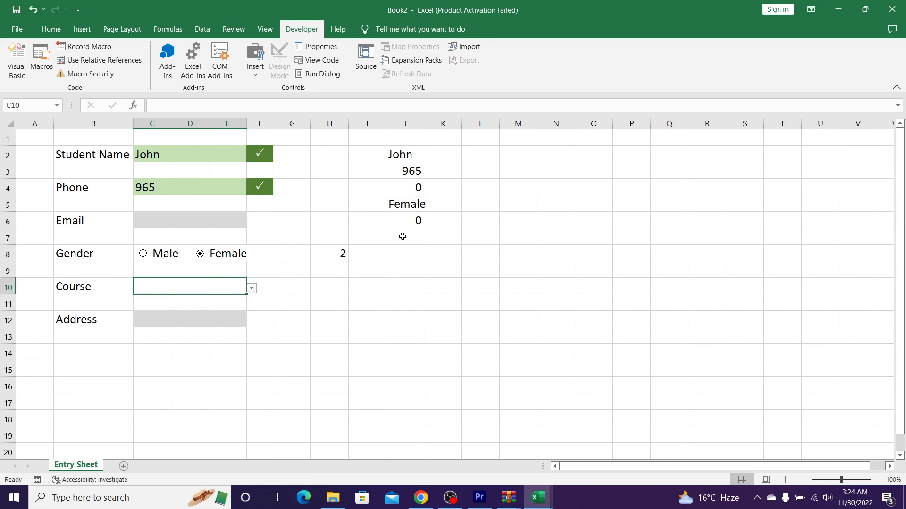
left_click(402, 236)
type("=")
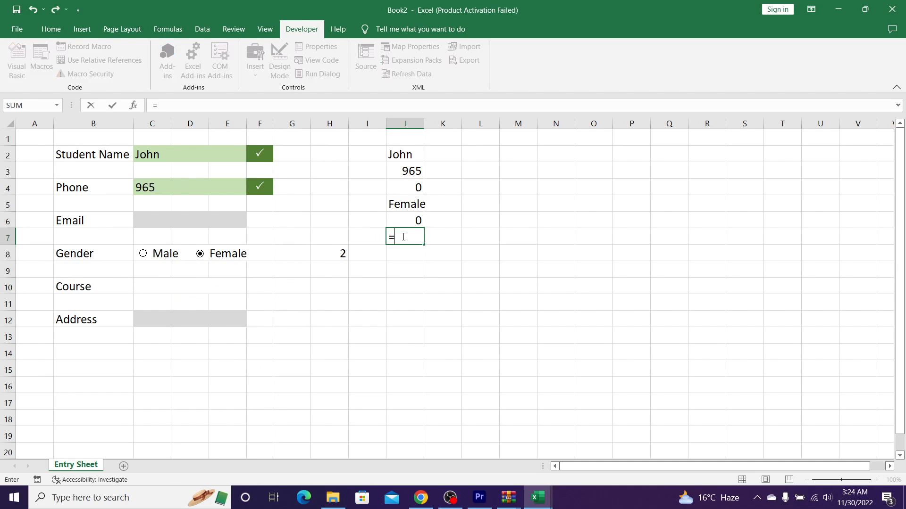
left_click(202, 322)
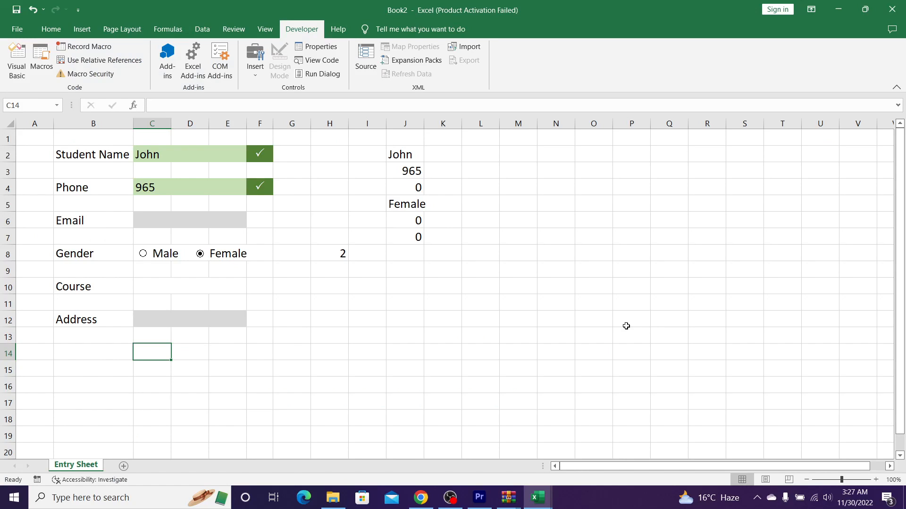
Step: Merge and centre C14:E14 and label it Save Entry
key("shift+Right")
key("shift+Right")
key("alt")
key("h")
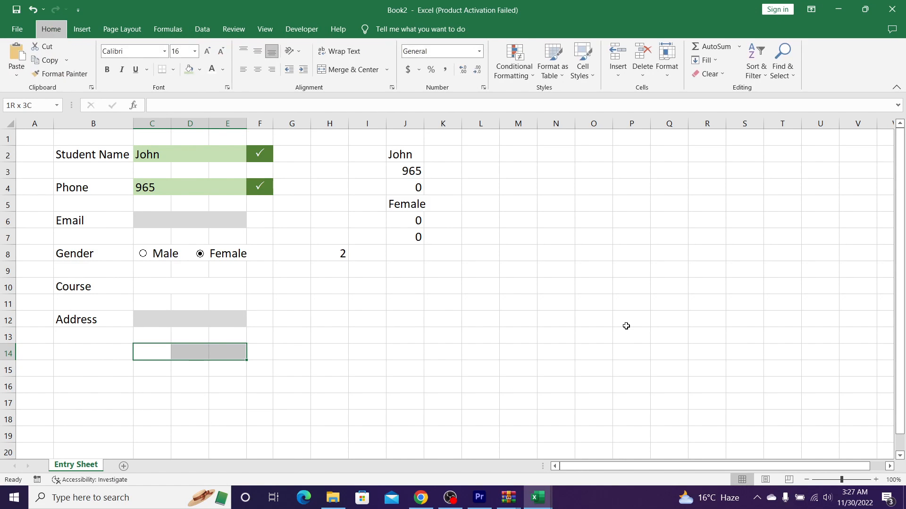
key("m")
key("c")
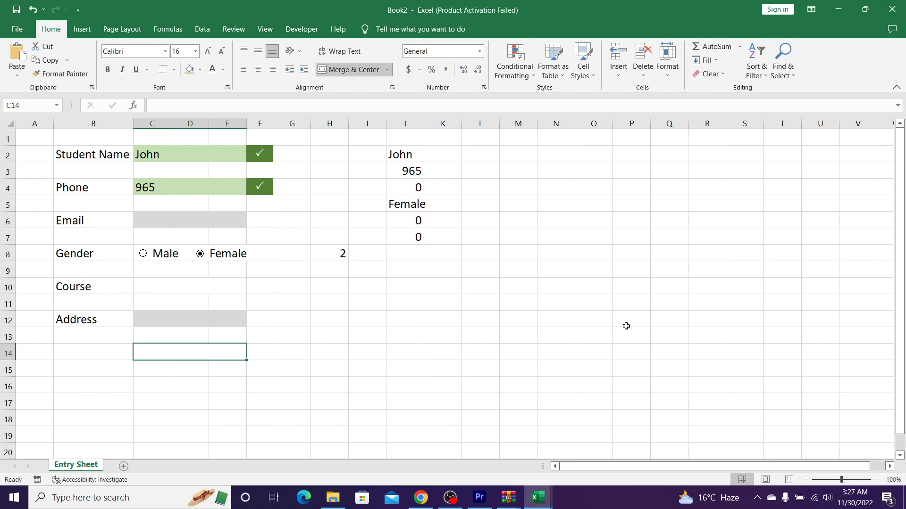
type("Save Entr")
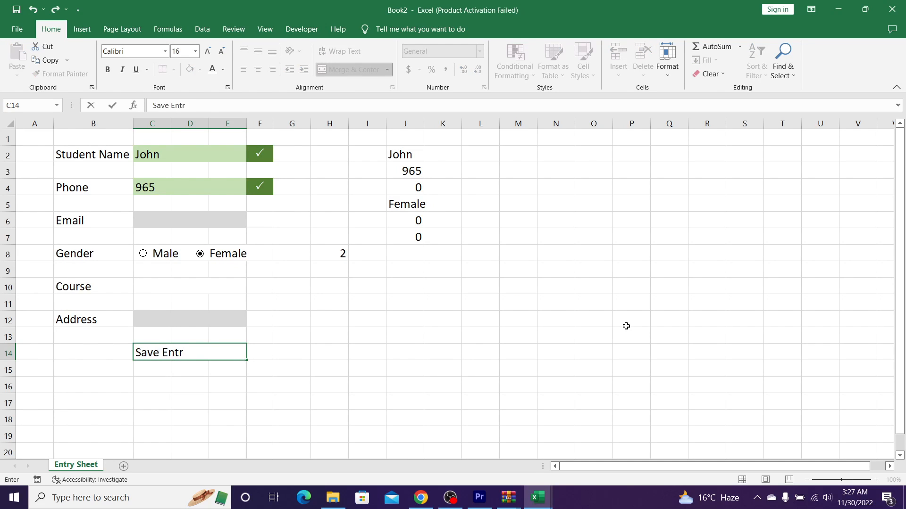
type("y")
key("Return")
key("Up")
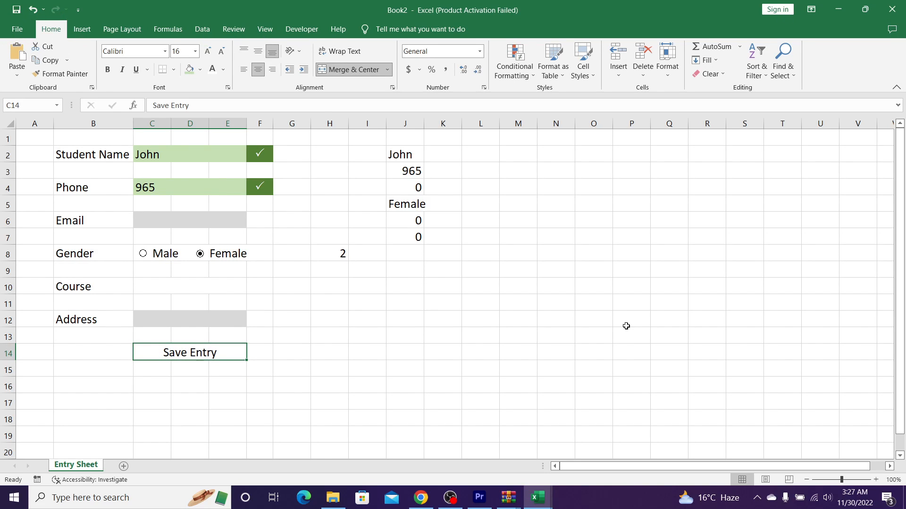
Step: Add a No Blanks conditional formatting rule giving the Save Entry cell a light green fill
left_click(514, 57)
mouse_move(554, 96)
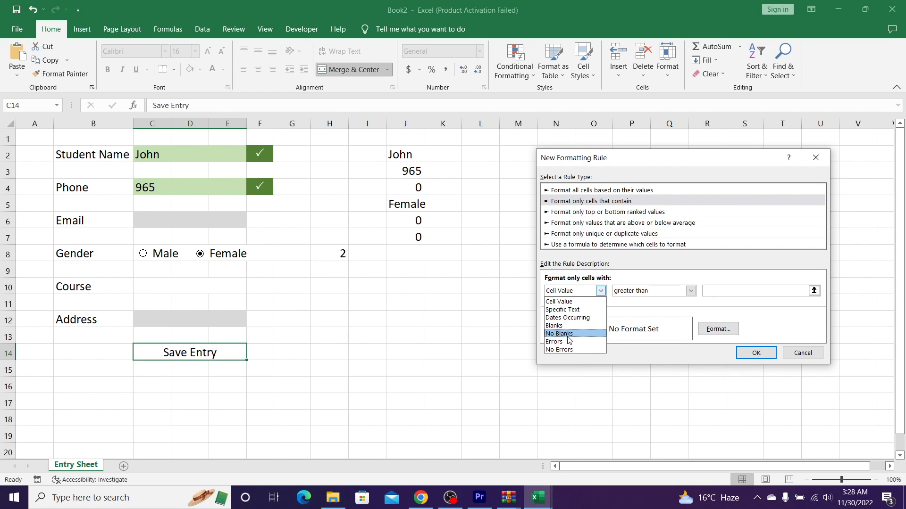
left_click(561, 333)
left_click(715, 329)
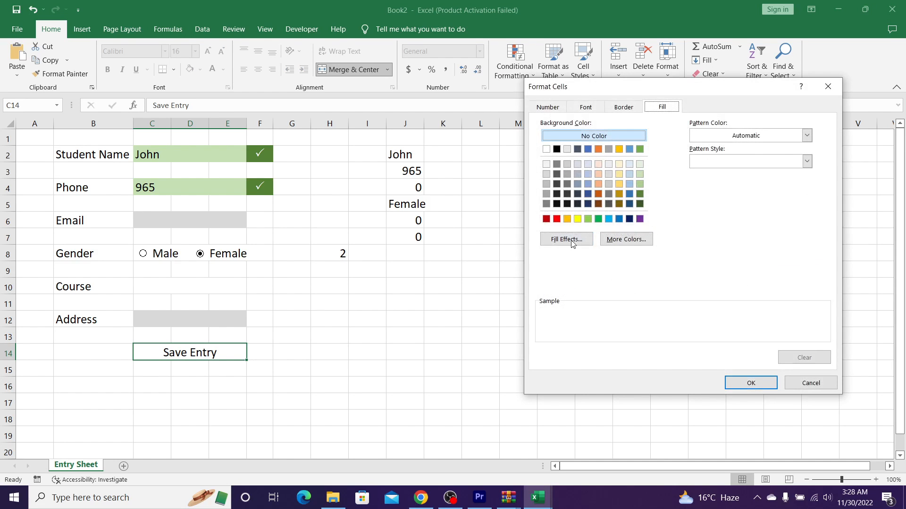
left_click(640, 177)
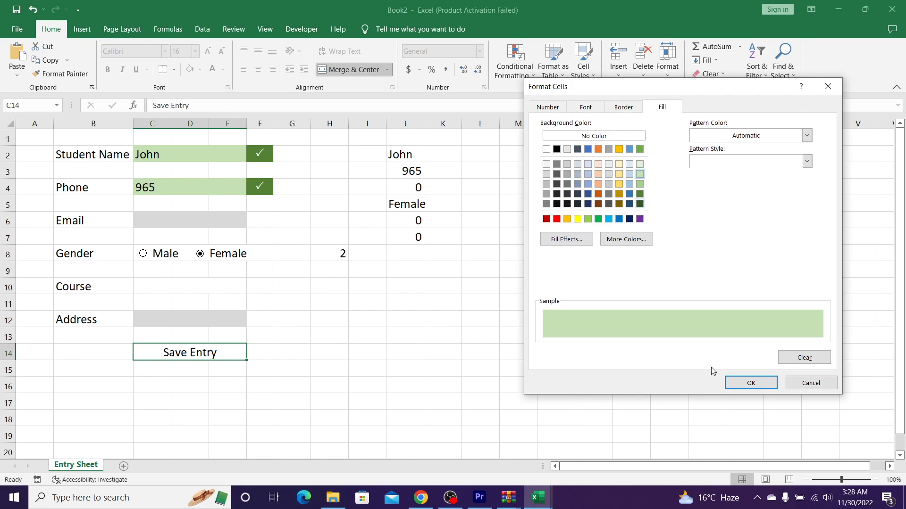
left_click(729, 386)
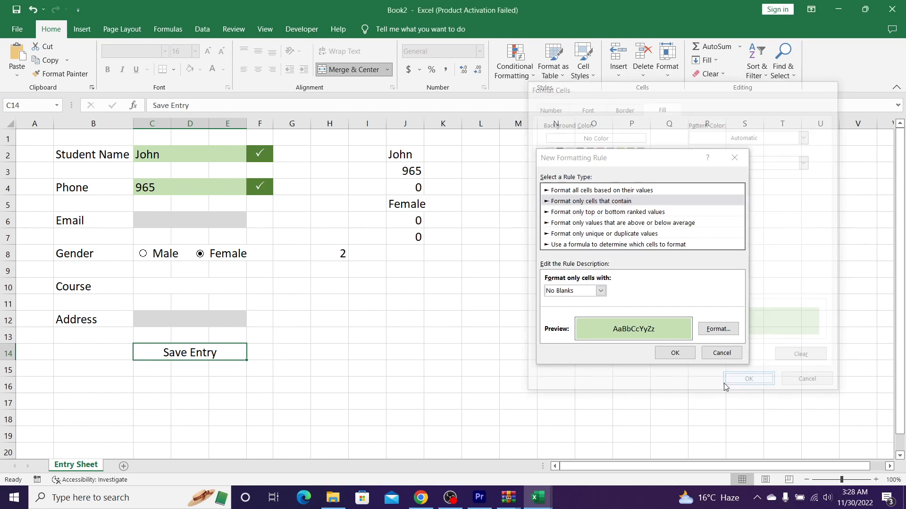
left_click(665, 354)
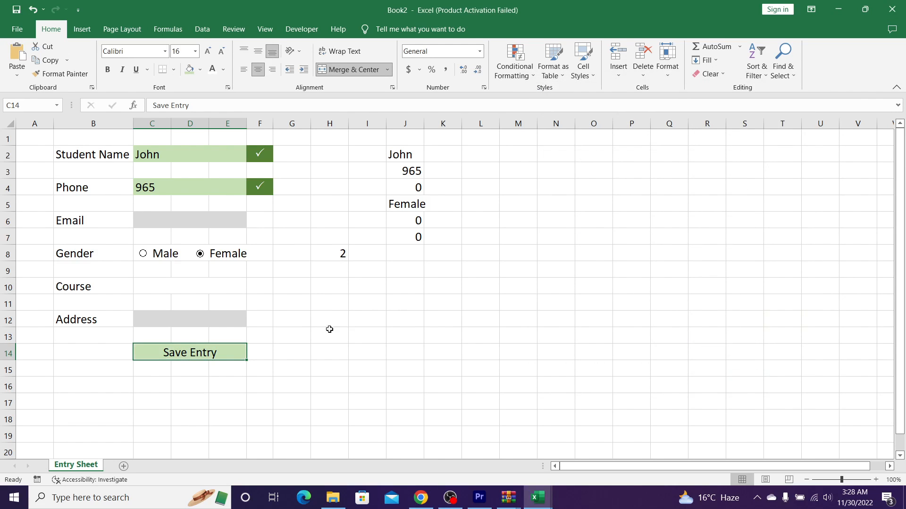
left_click(289, 339)
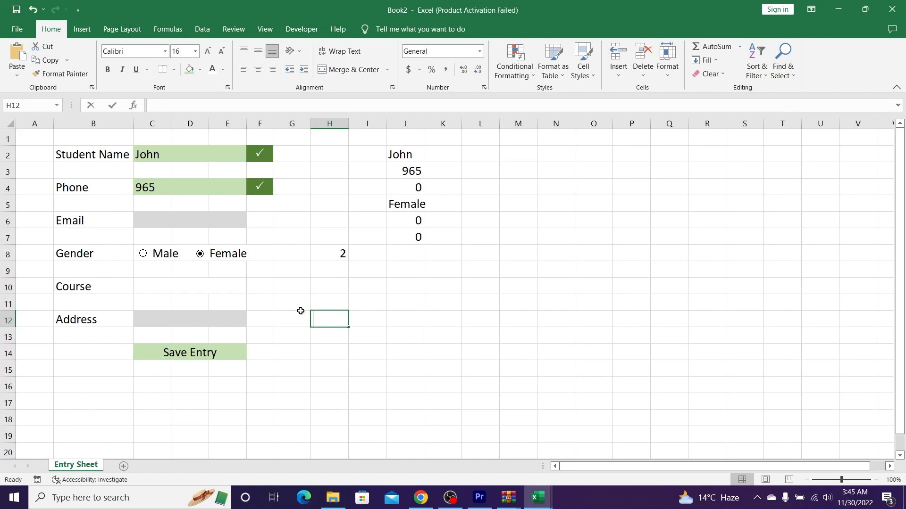
Step: Enter =COUNTA(C2,C4,C6,J5,C10,C12) in H12 to count filled form fields
type("=counta")
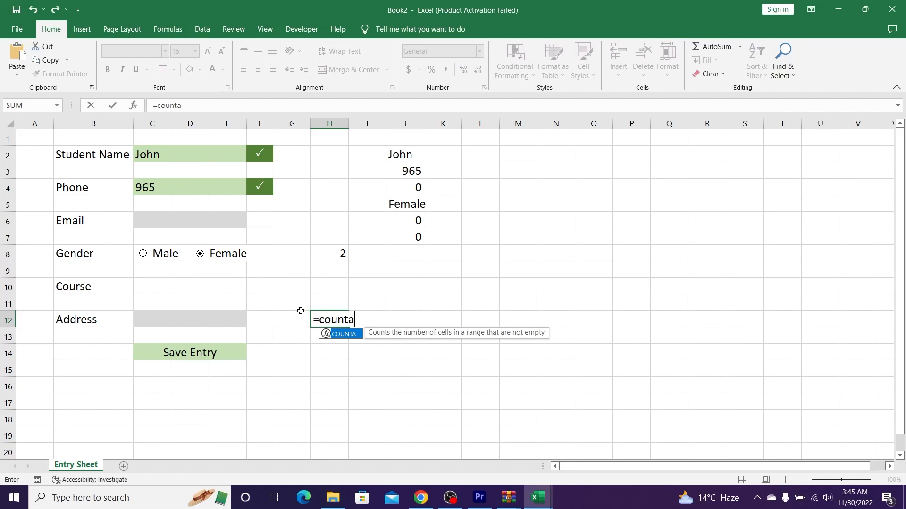
key("Tab")
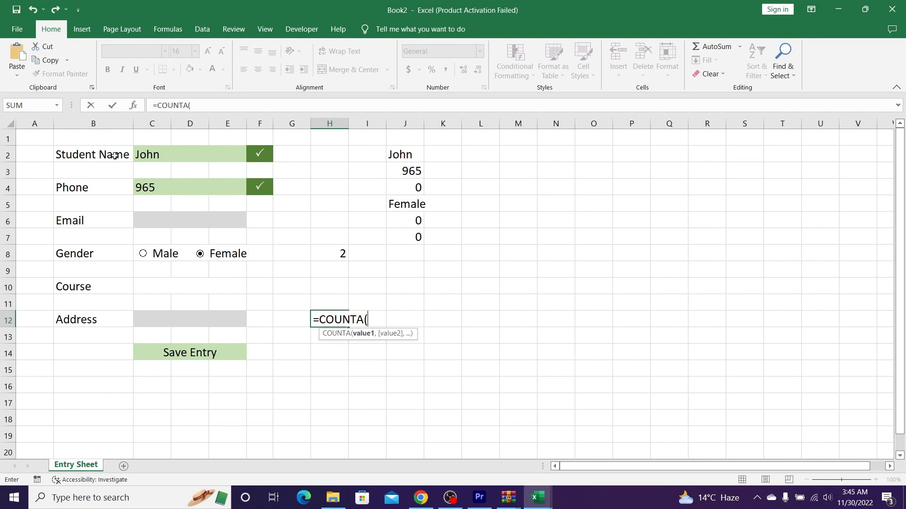
left_click(156, 162)
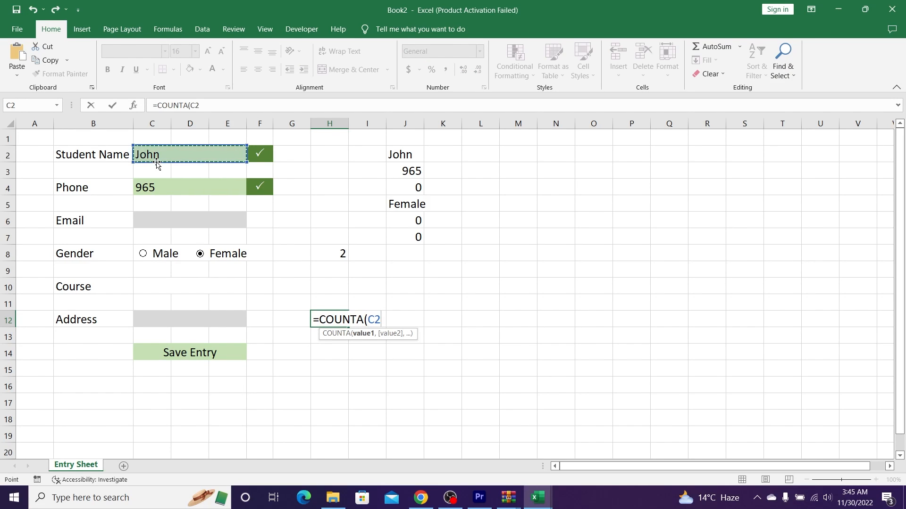
type(",")
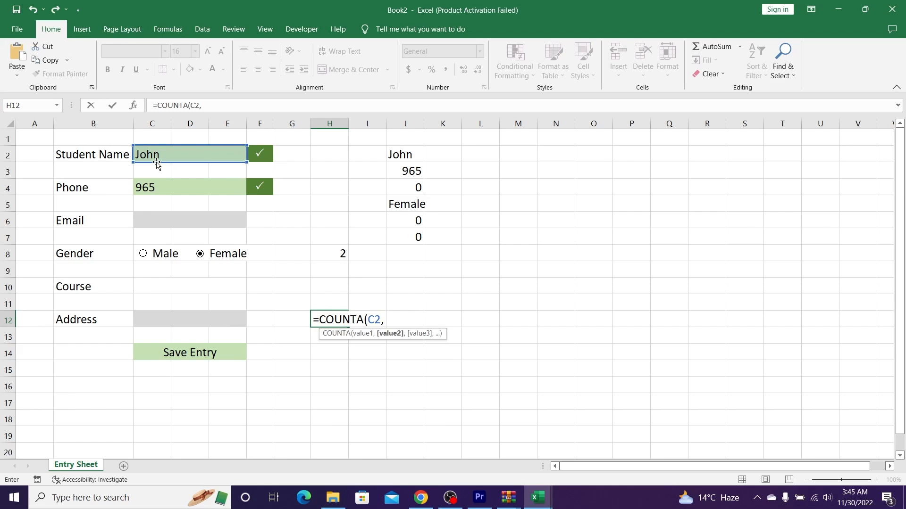
left_click(155, 187)
type(",")
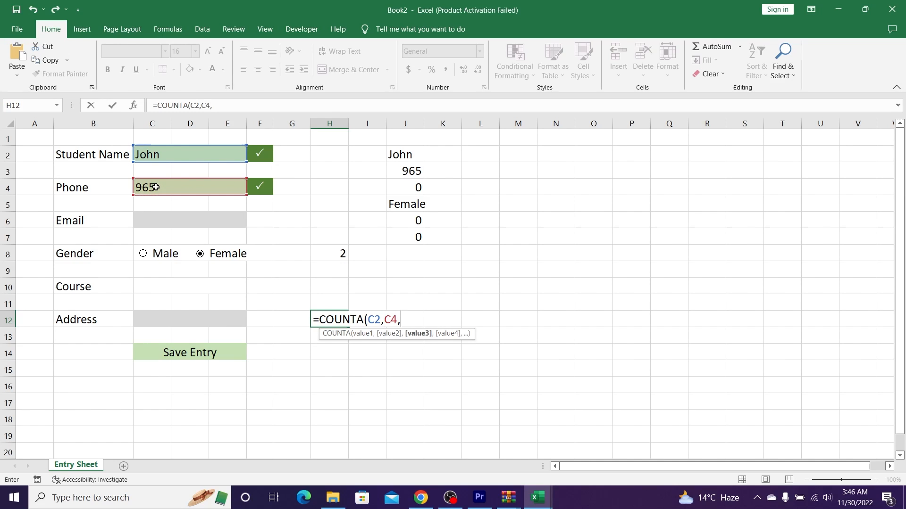
left_click(152, 225)
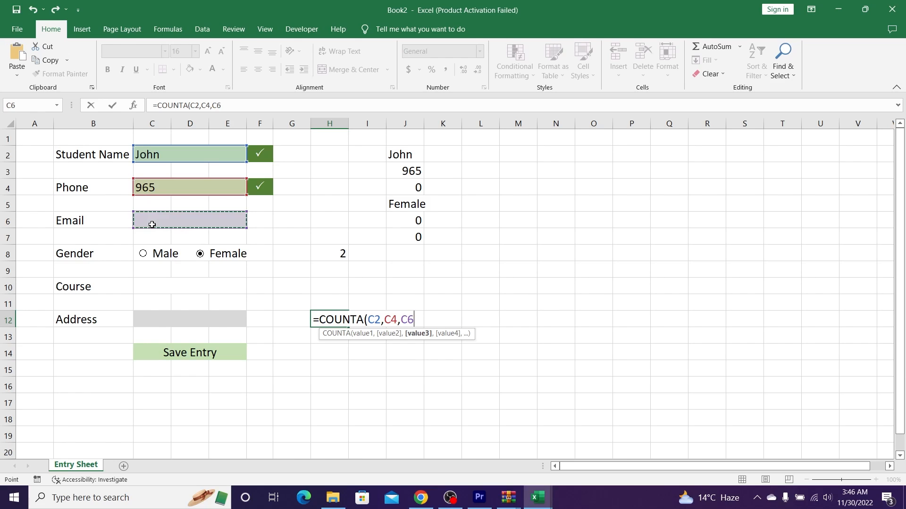
type(",")
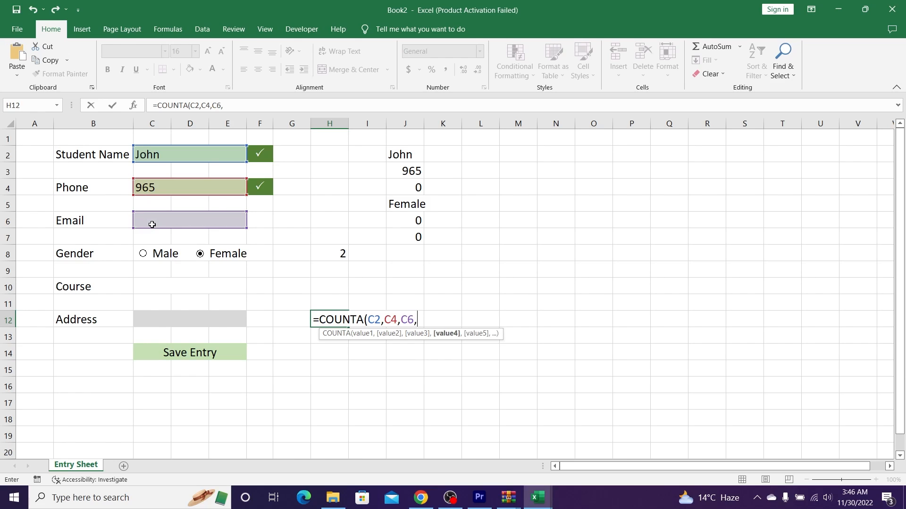
left_click(414, 207)
type(",")
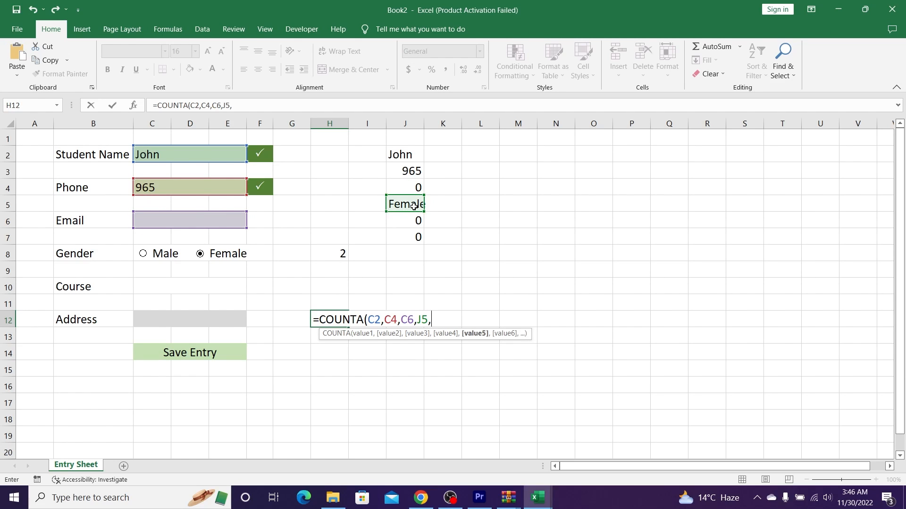
left_click(151, 293)
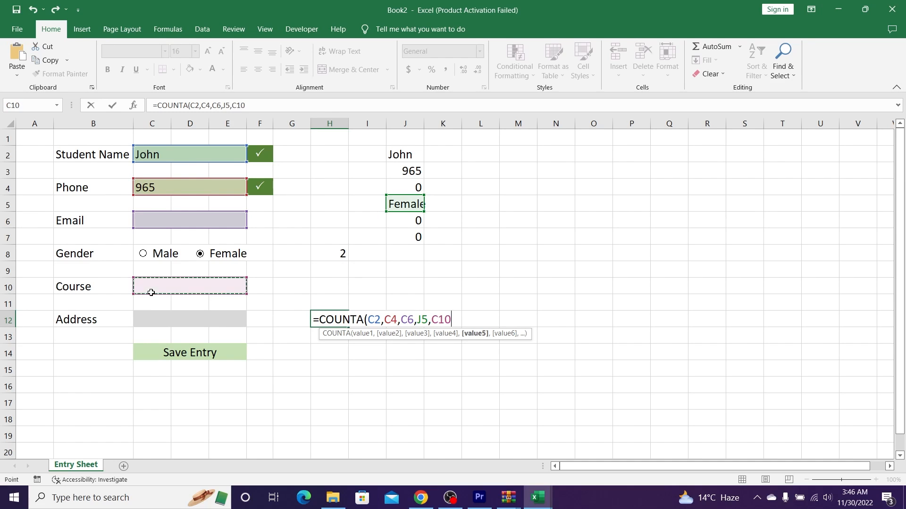
type(",")
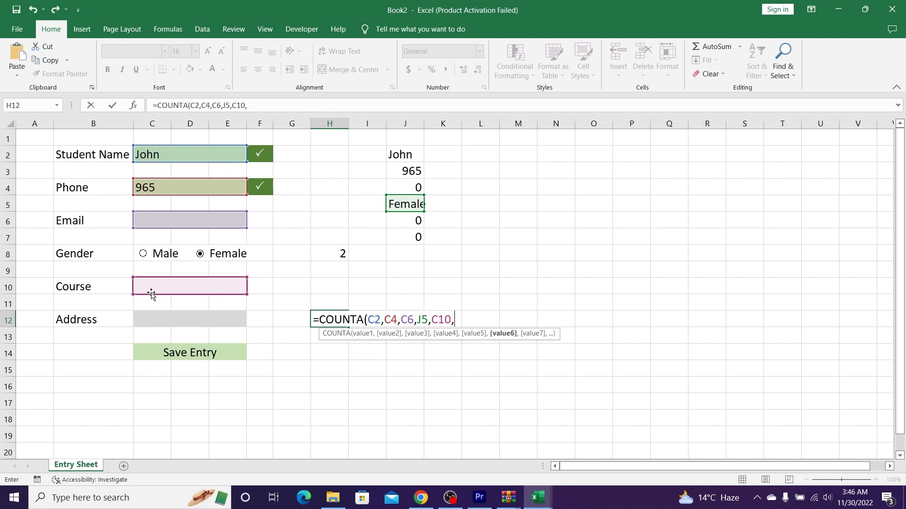
left_click(152, 324)
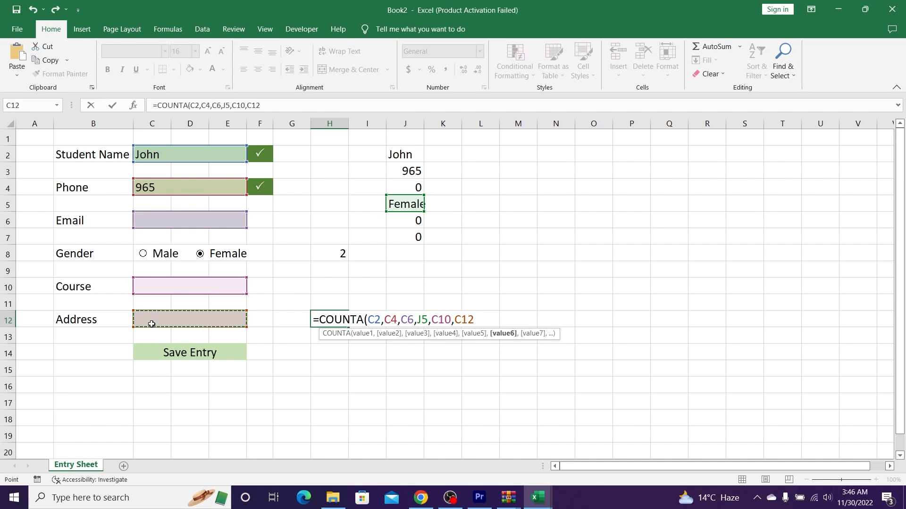
type(")")
key("Return")
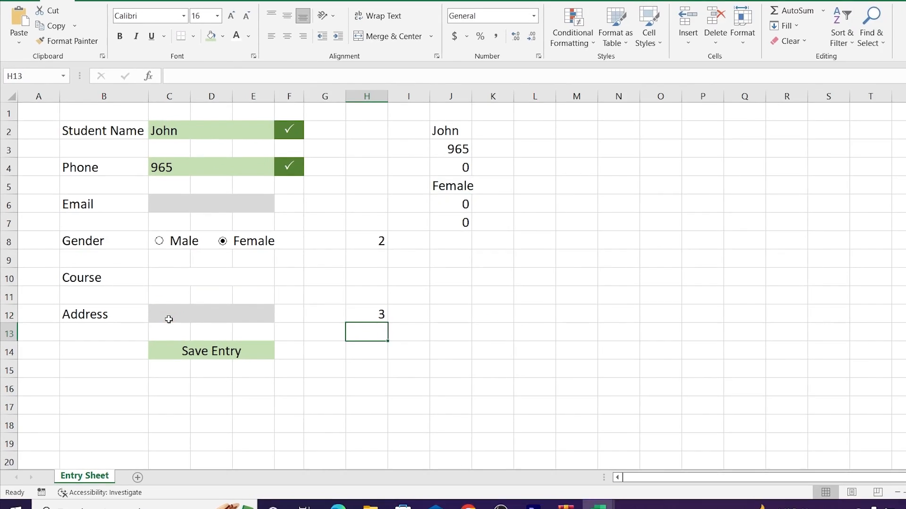
Step: Fill in the student's email address in the Email field C6
key("Up")
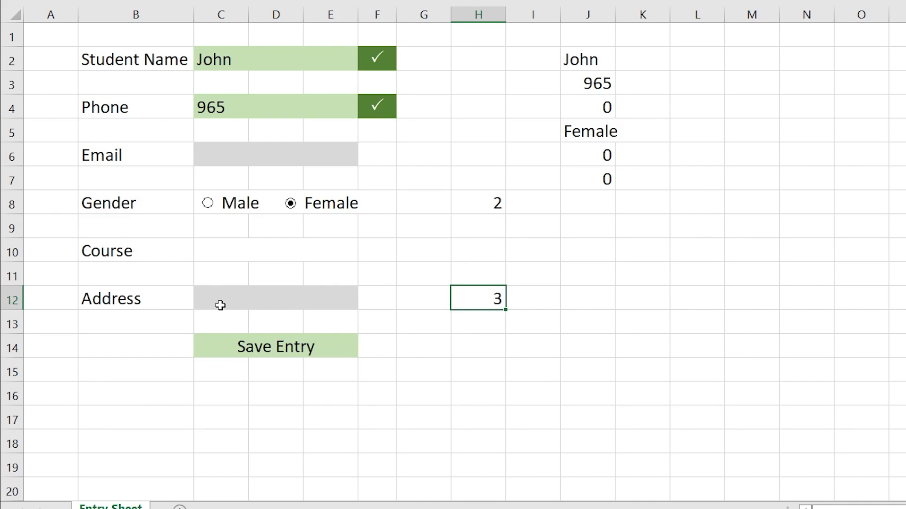
key("Left")
key("Left")
key("Left")
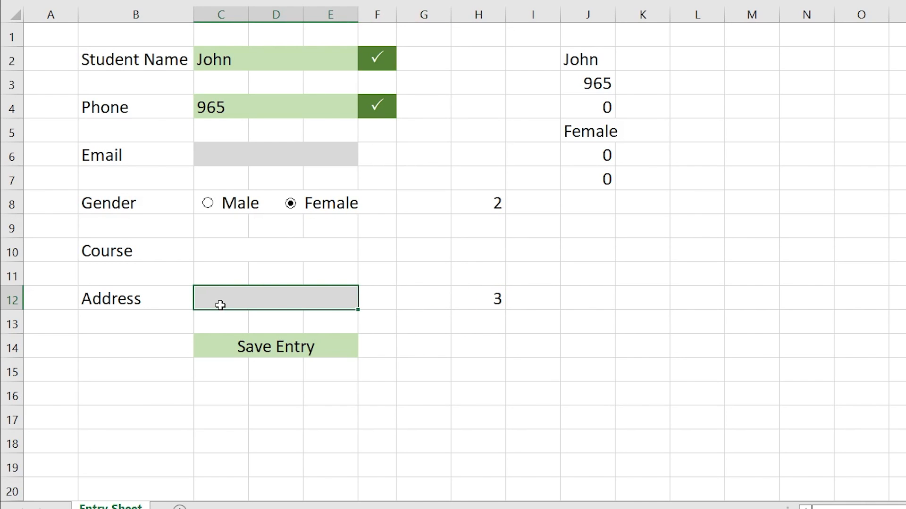
key("Up")
key("Up")
key("Up")
key("Up")
key("Up")
key("Up")
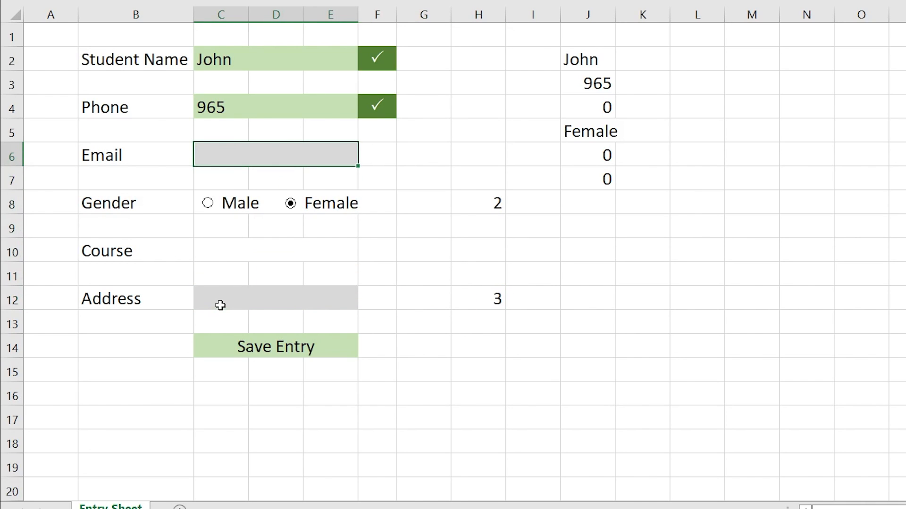
type("johns")
key("Down")
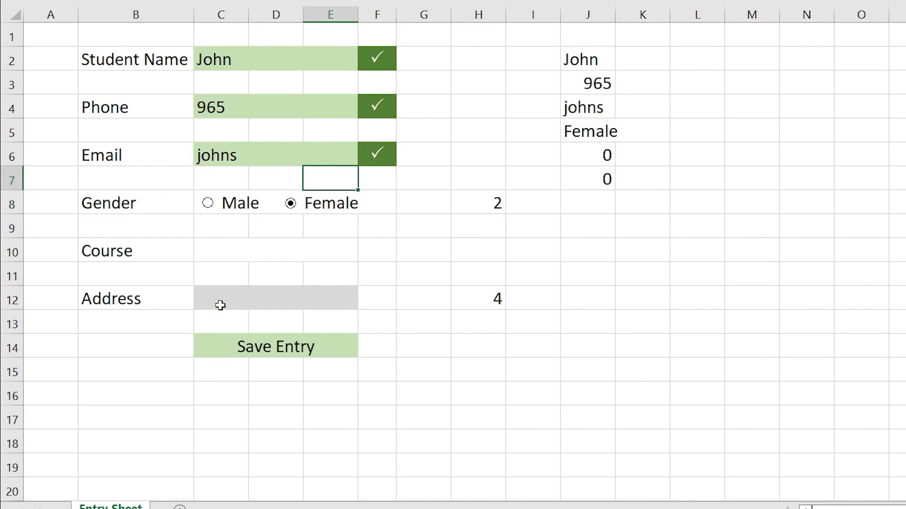
key("Down")
key("Down")
key("Down")
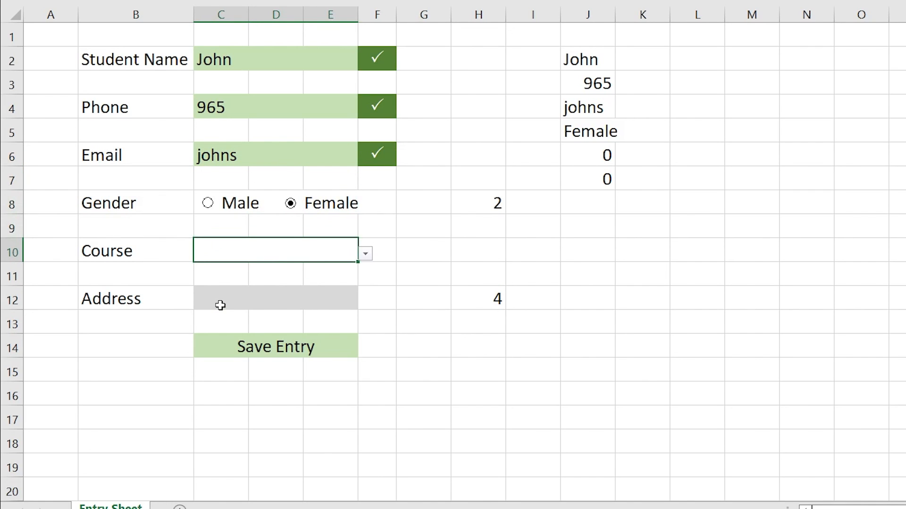
Step: Choose History as the course, enter USA as the address, and confirm H12 counts 6
left_click(365, 253)
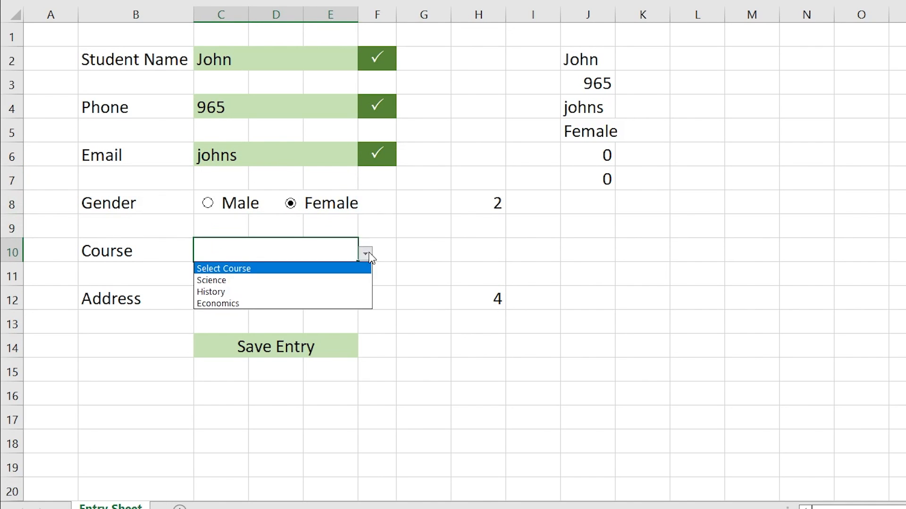
left_click(269, 292)
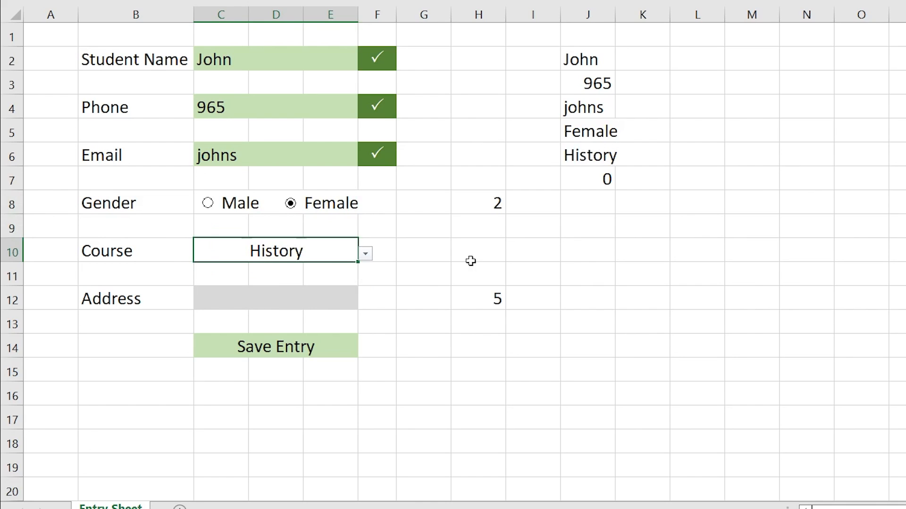
left_click(269, 299)
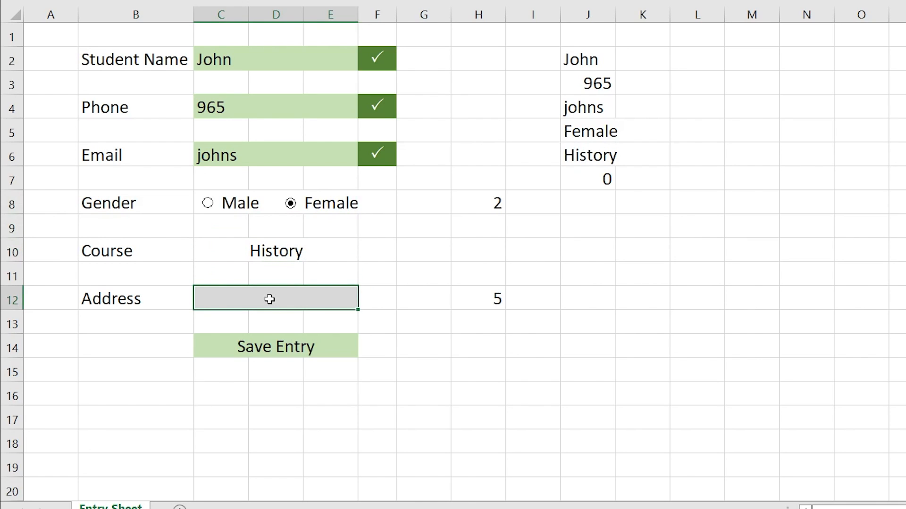
type("USA")
key("Up")
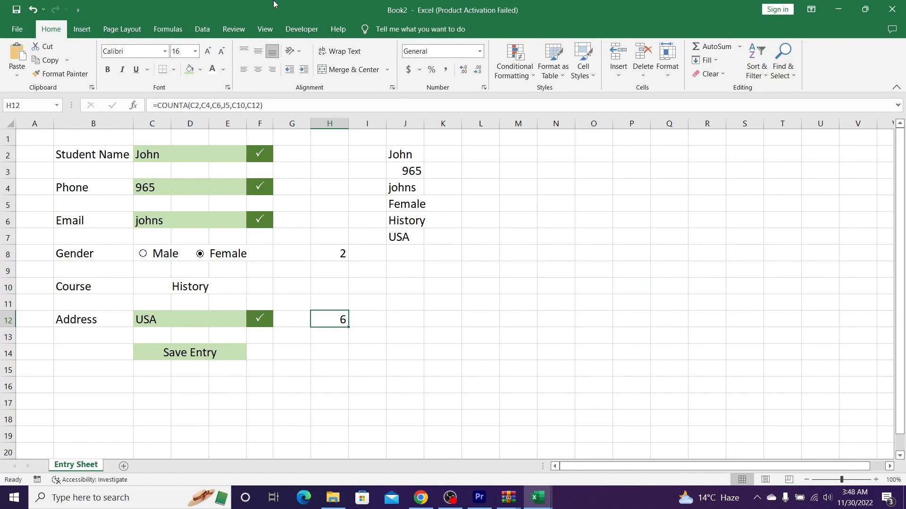
left_click(263, 104)
key("Return")
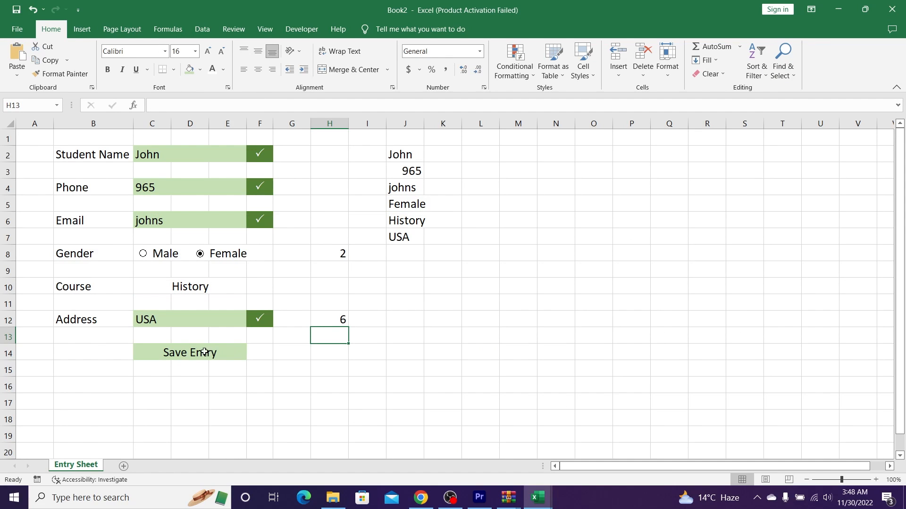
left_click(187, 353)
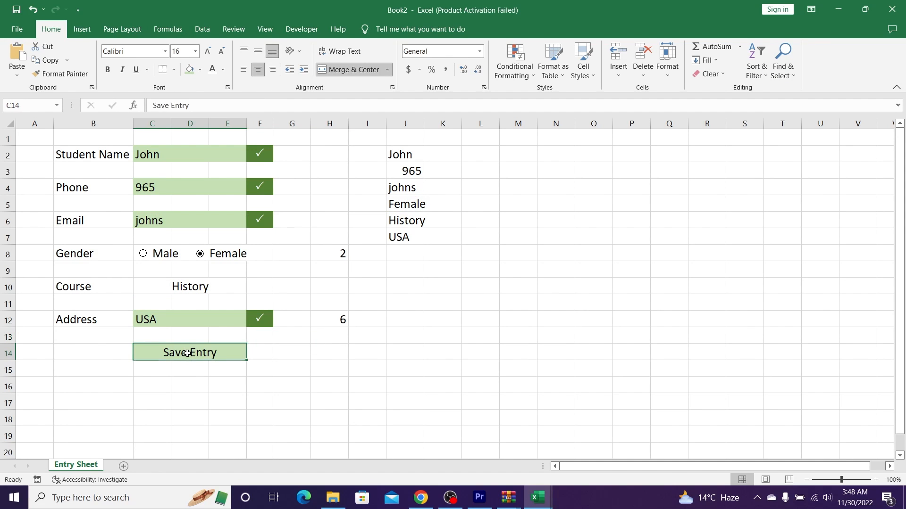
Step: Add a formula rule =COUNTA(C2,C4,C6,J5,C10,C12)=6 that fills the Save Entry cell dark green
left_click(510, 77)
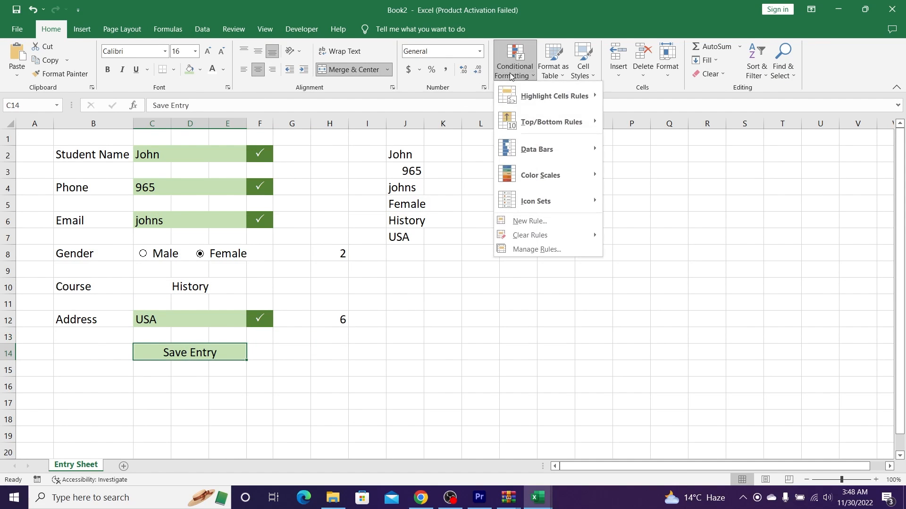
left_click(515, 222)
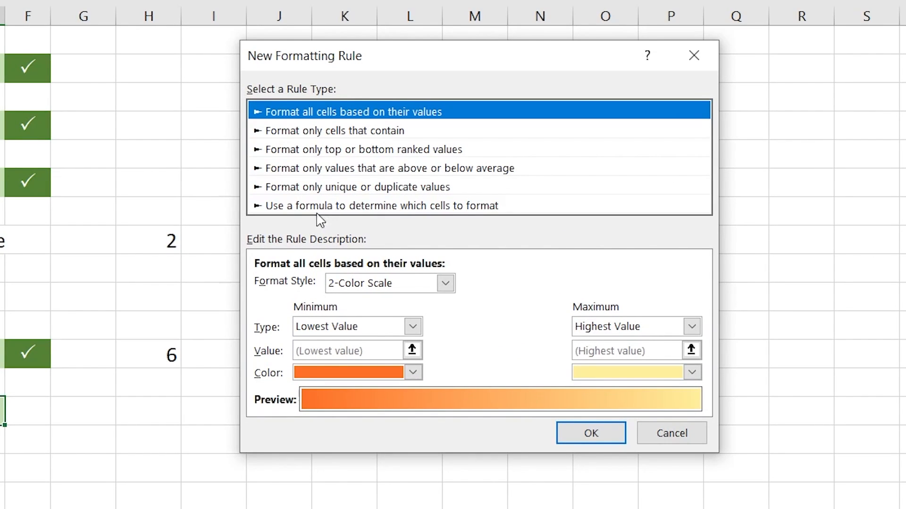
left_click(289, 208)
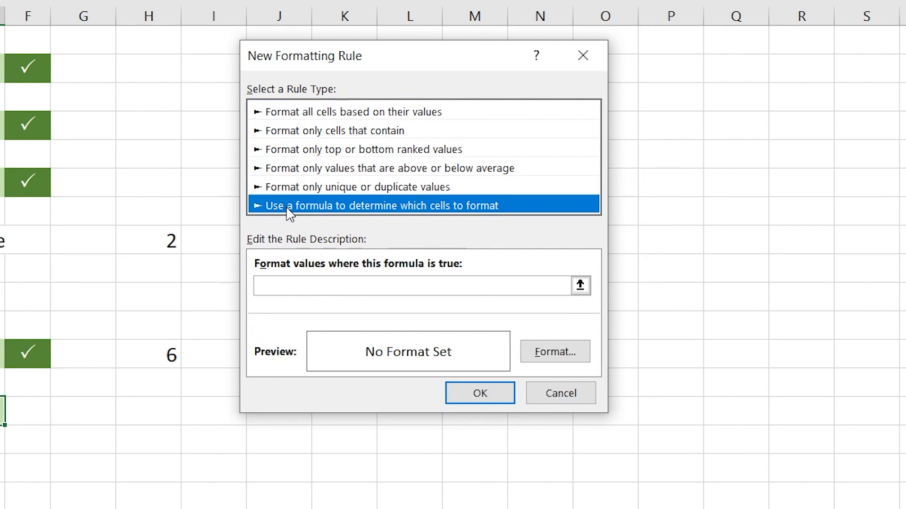
left_click(384, 282)
type("=COUNTA(C2,C4,C6,J5,C10,C12)")
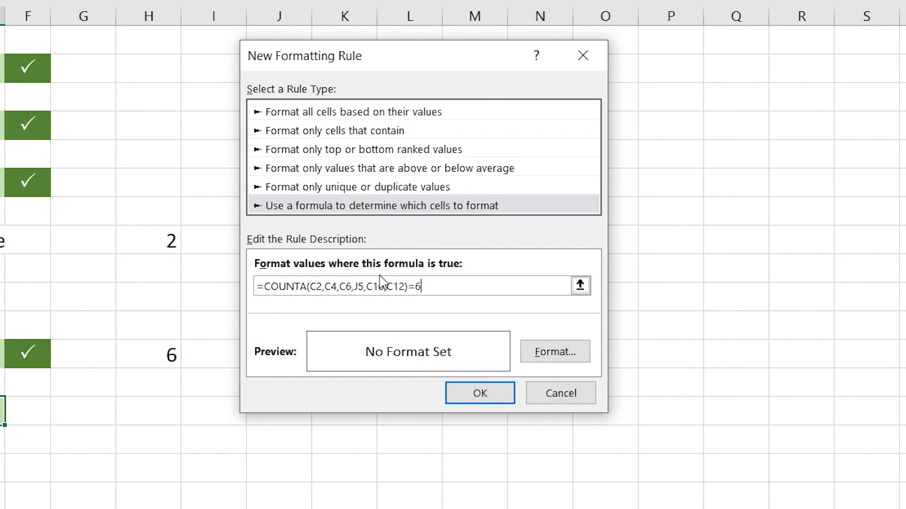
left_click(538, 353)
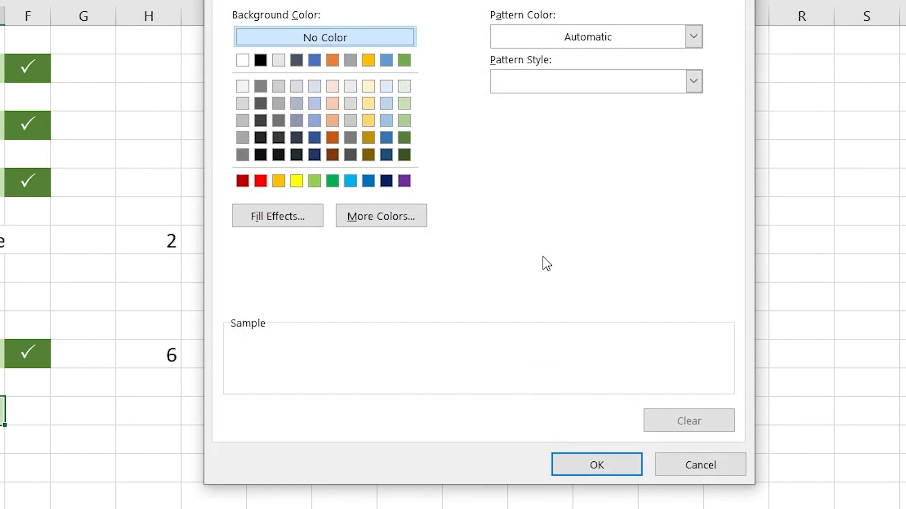
left_click(403, 137)
left_click(594, 471)
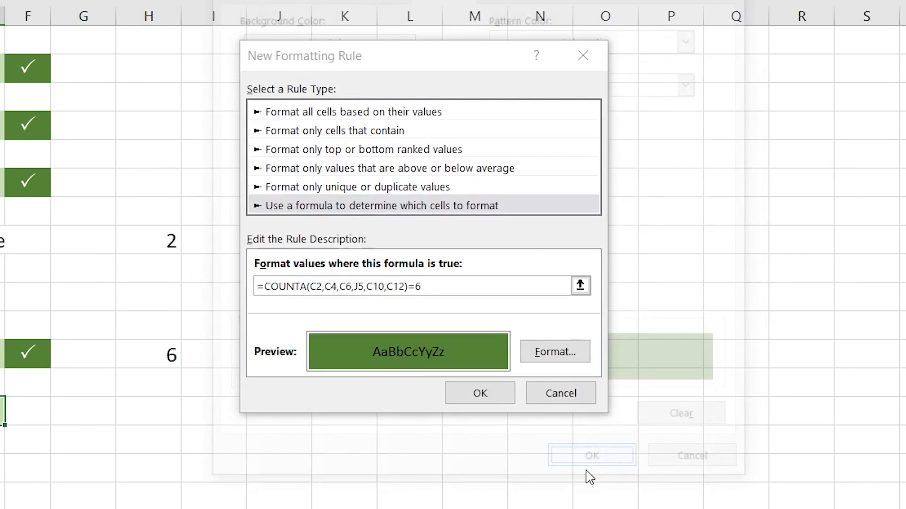
left_click(518, 364)
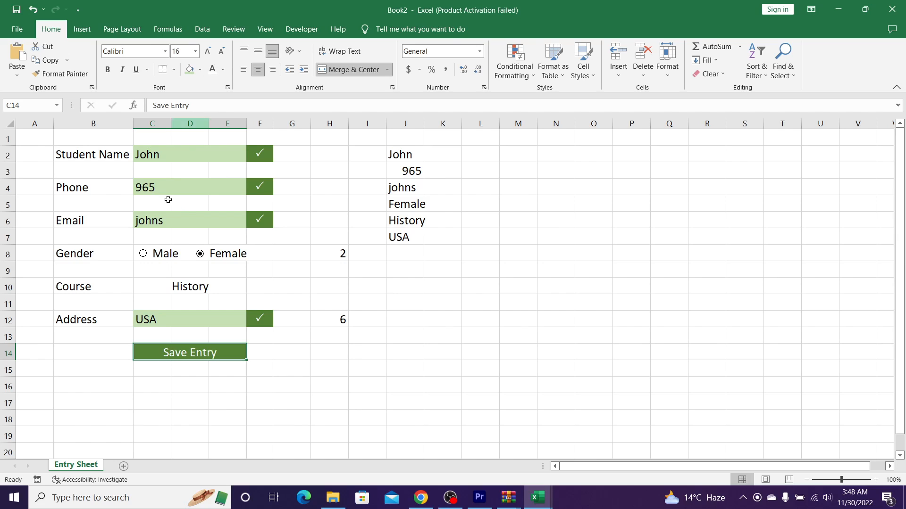
left_click(192, 319)
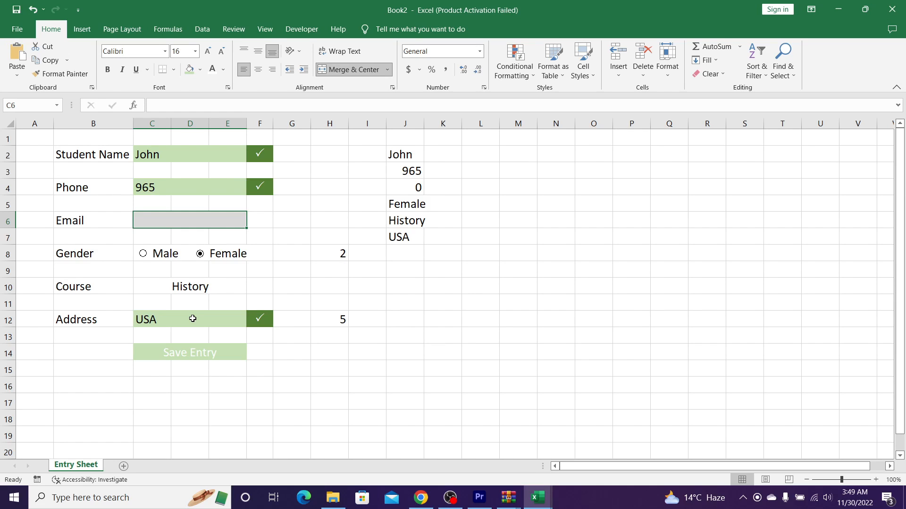
Step: Move the Save Entry row from row 14 down to row 22
left_click(137, 347)
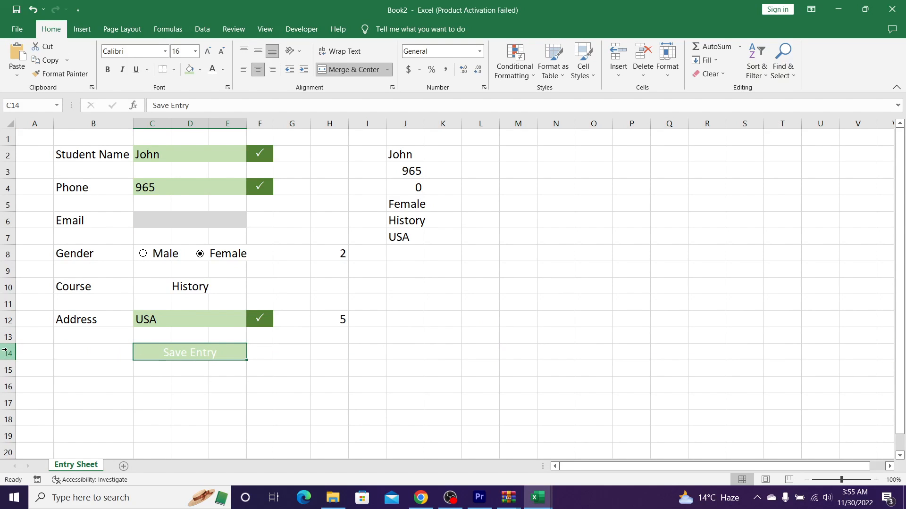
left_click(4, 352)
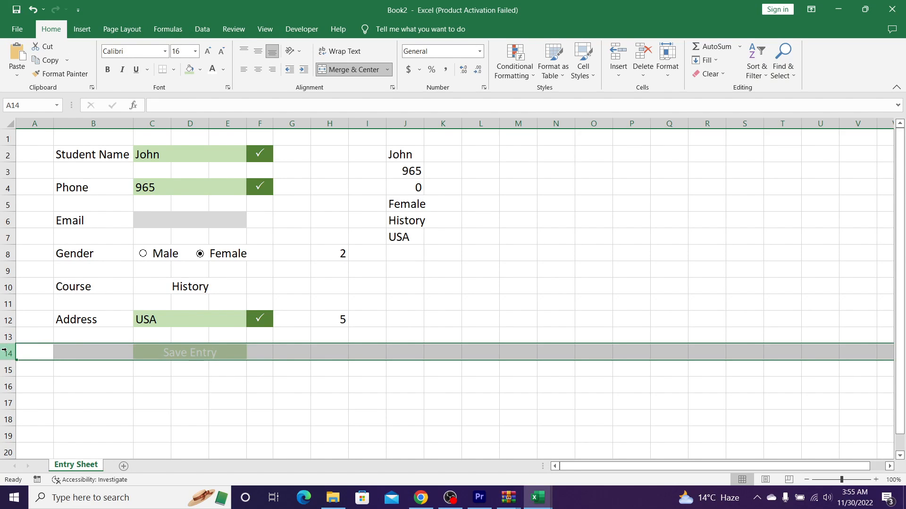
key("ctrl+c")
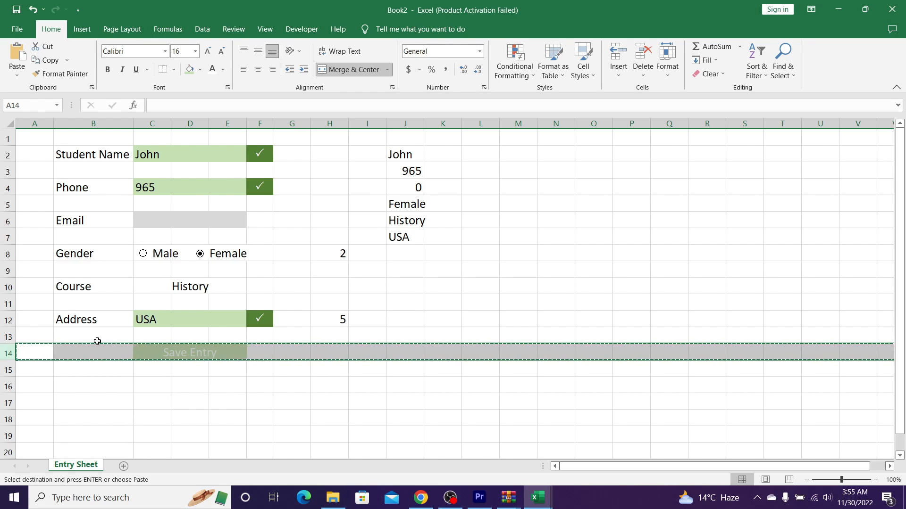
scroll(89, 340, "down", 2)
scroll(57, 330, "down", 1)
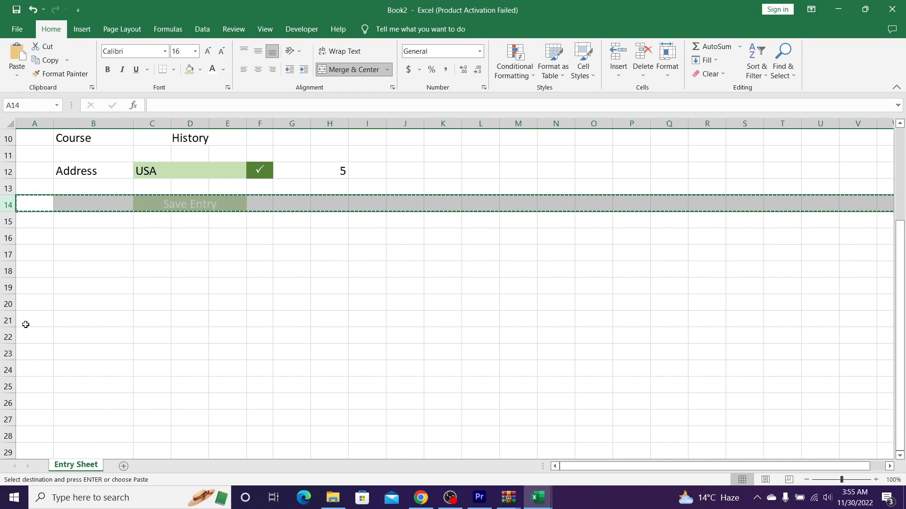
left_click(25, 336)
key("ctrl+v")
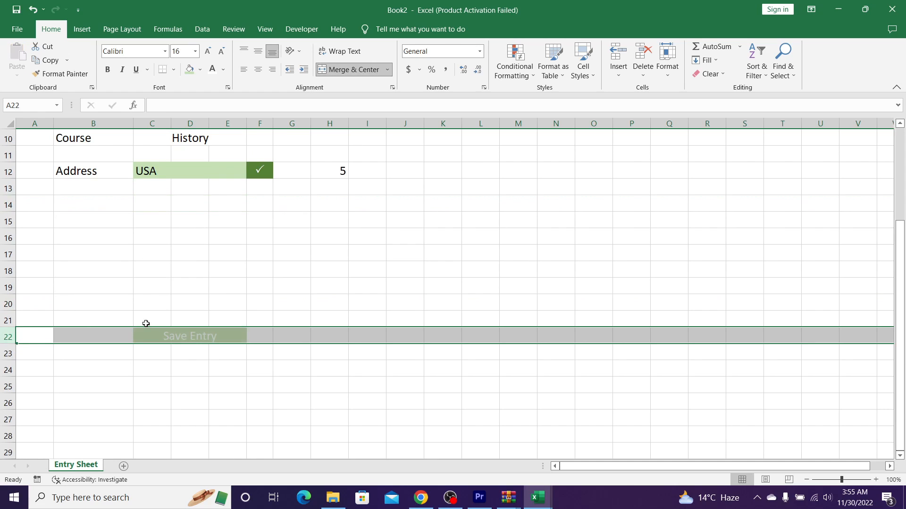
Step: Paste C22 as a linked picture and drag it up to row 14
left_click(190, 336)
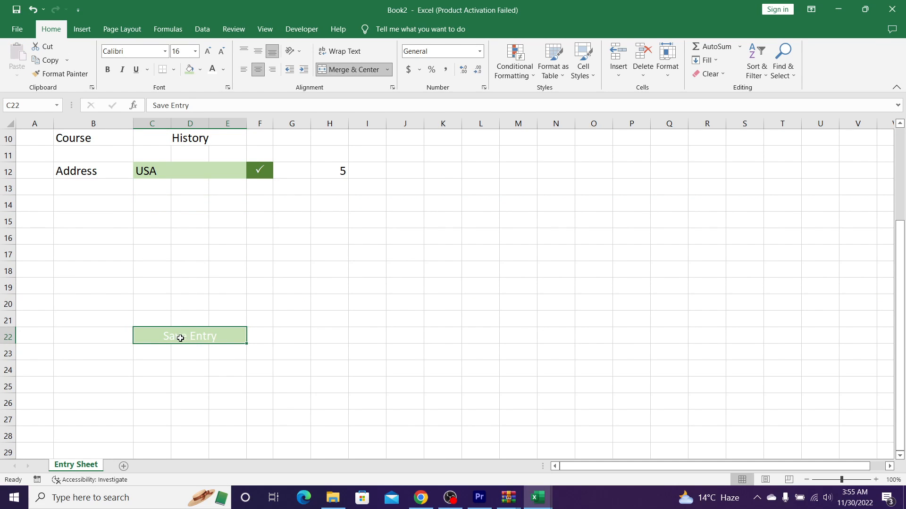
key("ctrl+c")
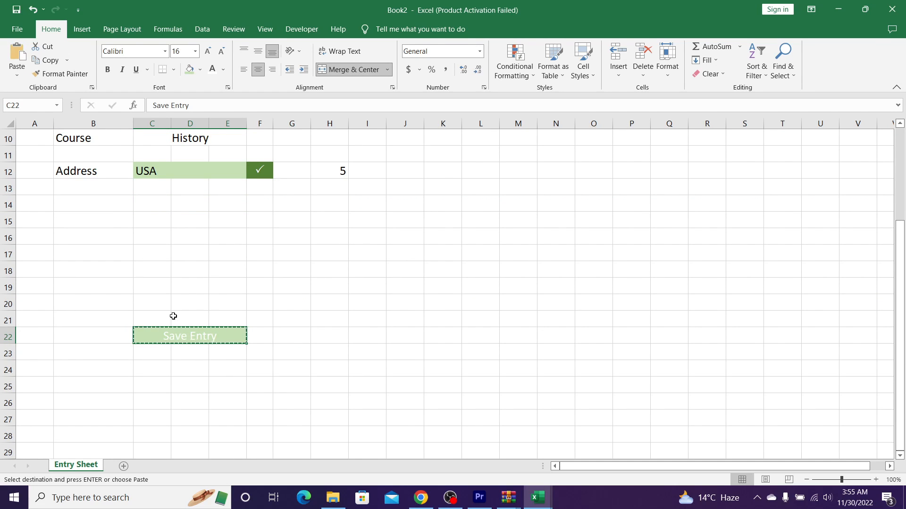
left_click(16, 74)
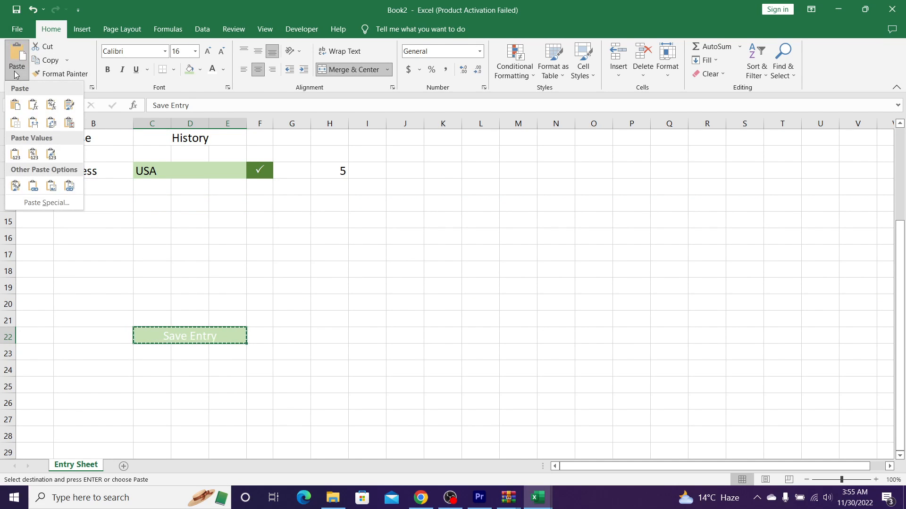
left_click(69, 191)
left_click(229, 307)
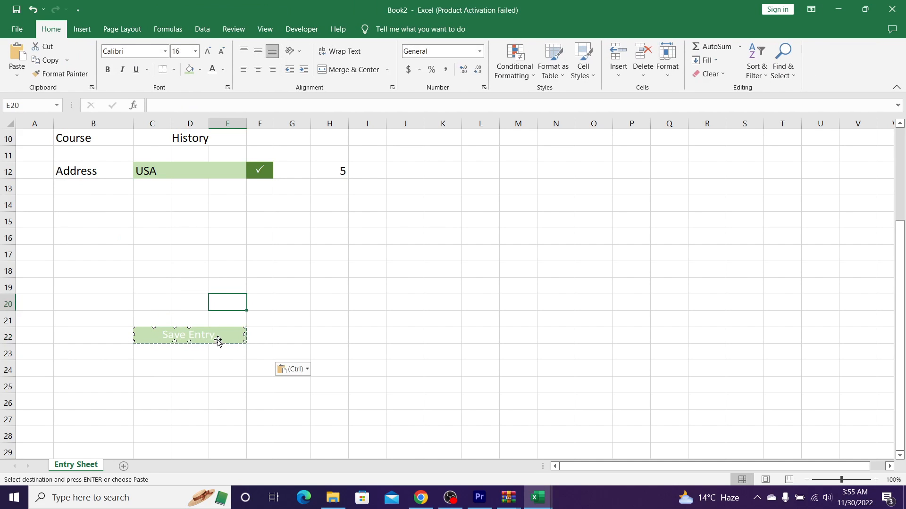
left_click_drag(218, 341, 217, 207)
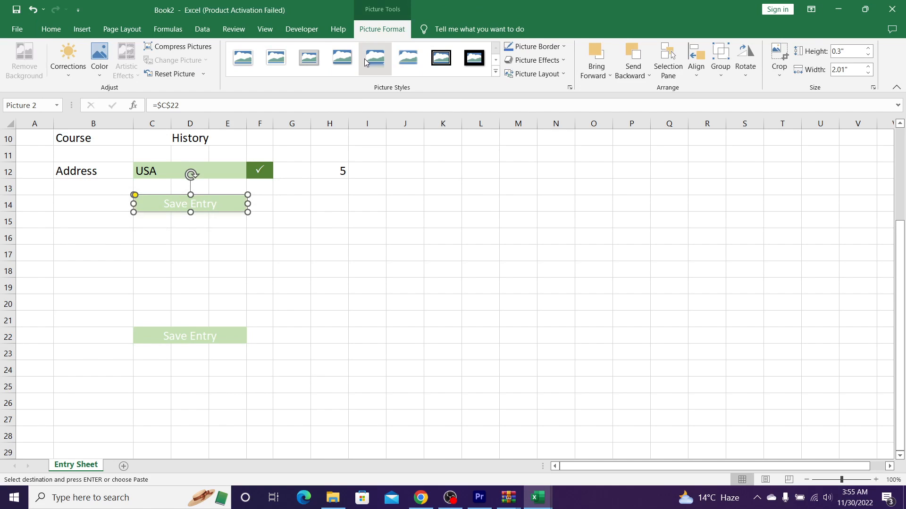
left_click(337, 222)
Step: Enter 6565 in the Email field so Save Entry turns dark green
scroll(338, 222, "up", 3)
left_click(182, 226)
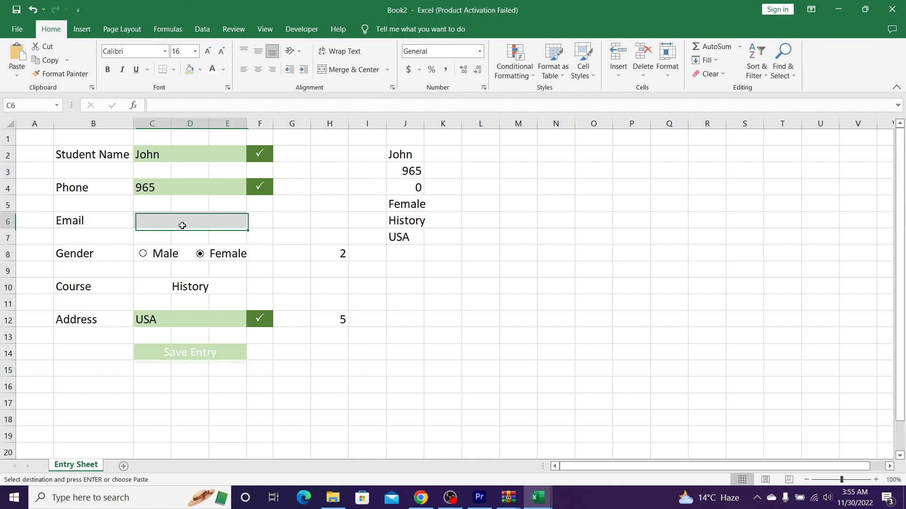
type("6565")
key("Return")
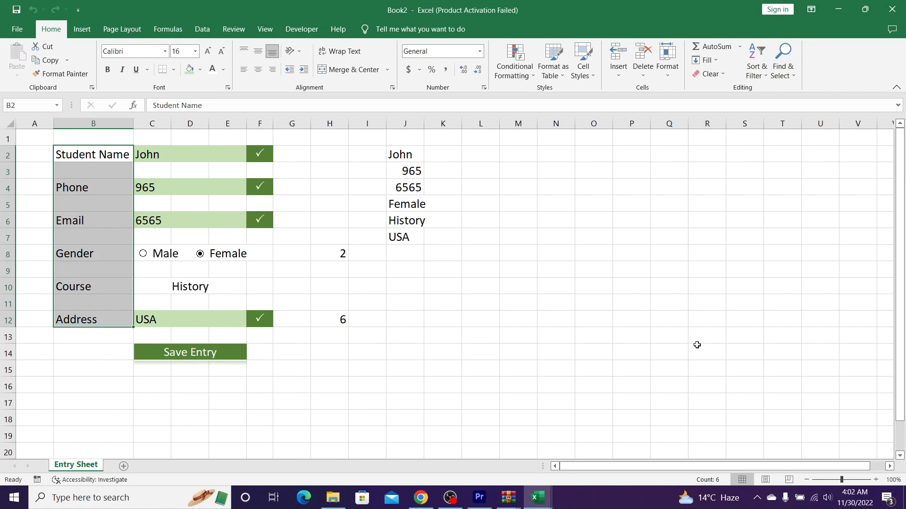
Step: Add a new worksheet named Database
left_click(124, 466)
double_click(123, 466)
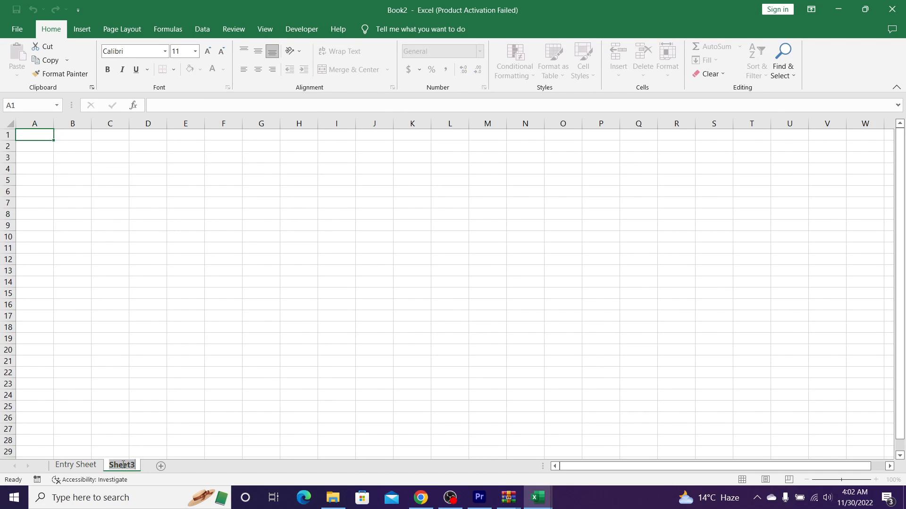
type("Database")
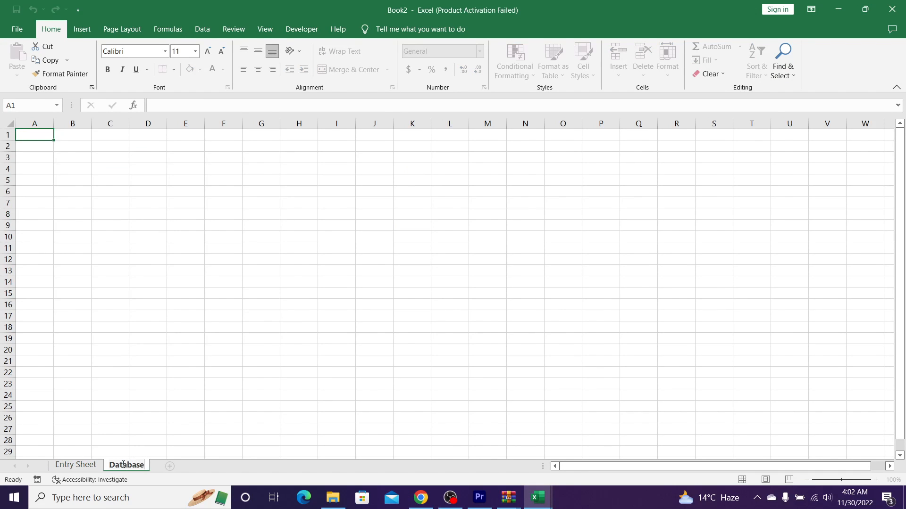
key("Return")
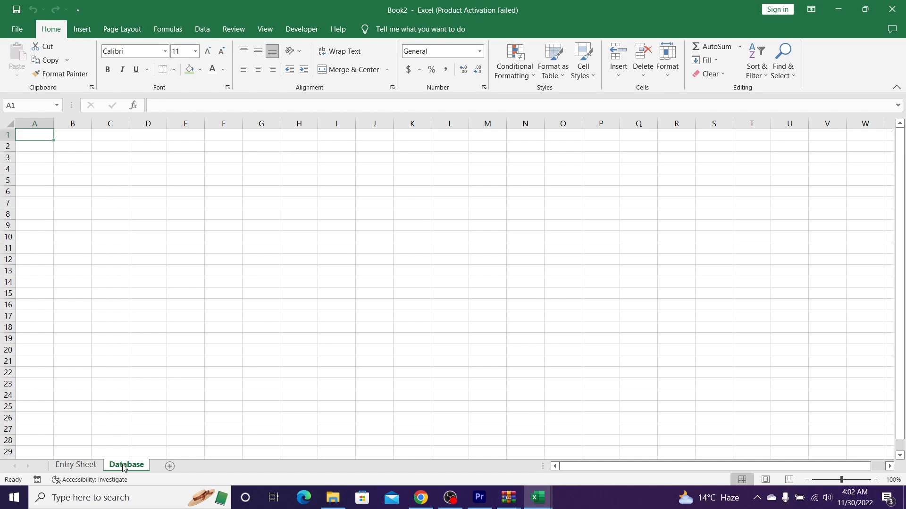
Step: Copy the Student Name and Phone labels into Database cells A2 and B2
key("ctrl+Page_Up")
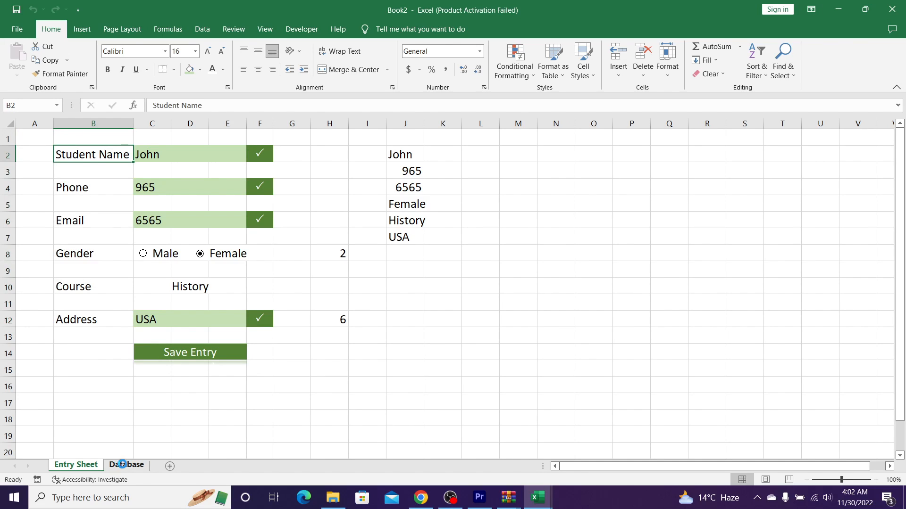
key("ctrl+c")
left_click(123, 466)
key("ctrl+v")
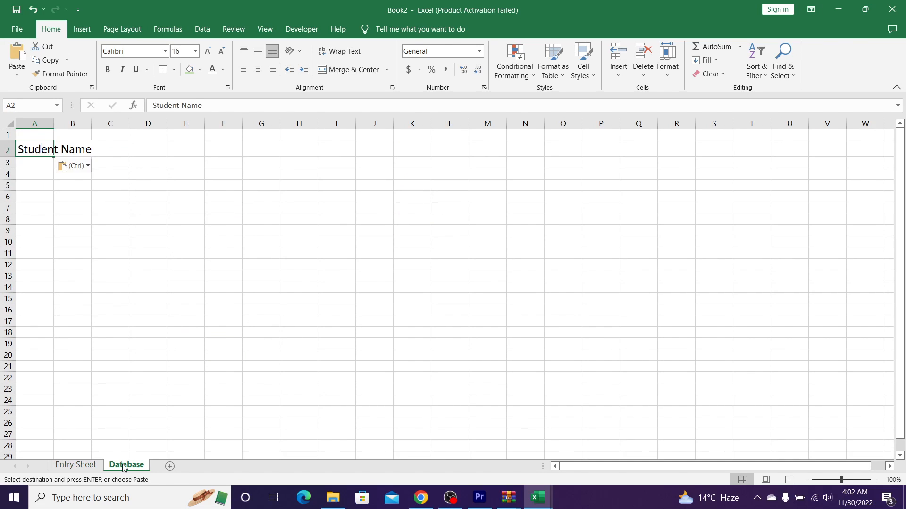
key("ctrl+Page_Up")
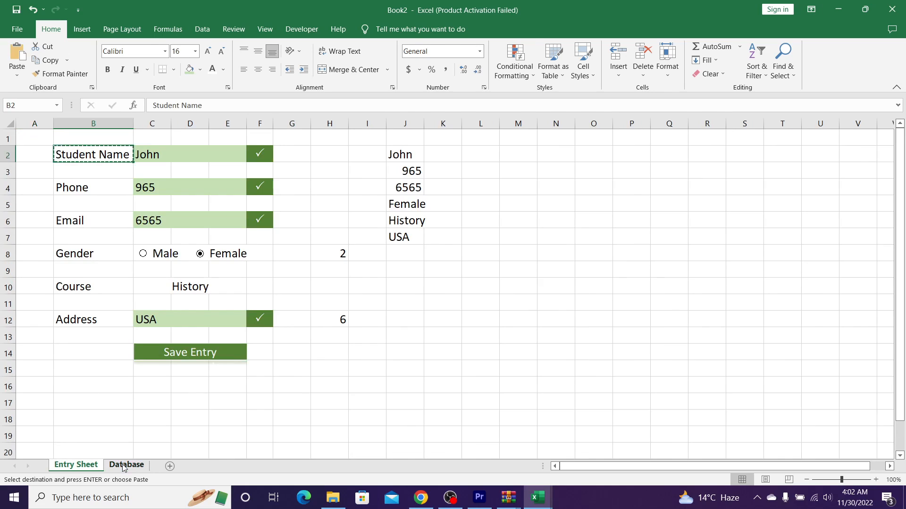
key("Down")
key("Down")
key("ctrl+c")
left_click(124, 466)
key("Right")
key("ctrl+v")
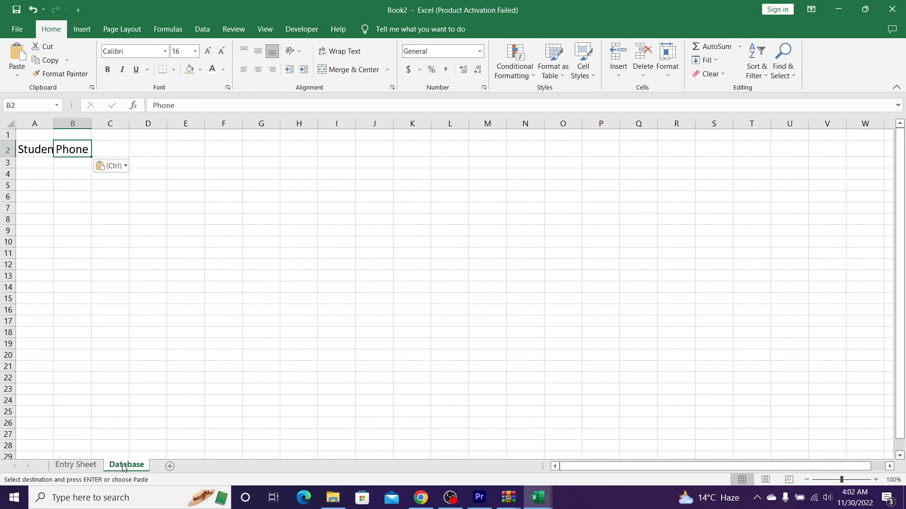
Step: Copy the Email and Gender labels into Database cells C2 and D2
key("ctrl+Page_Up")
key("Down")
key("Down")
key("ctrl+c")
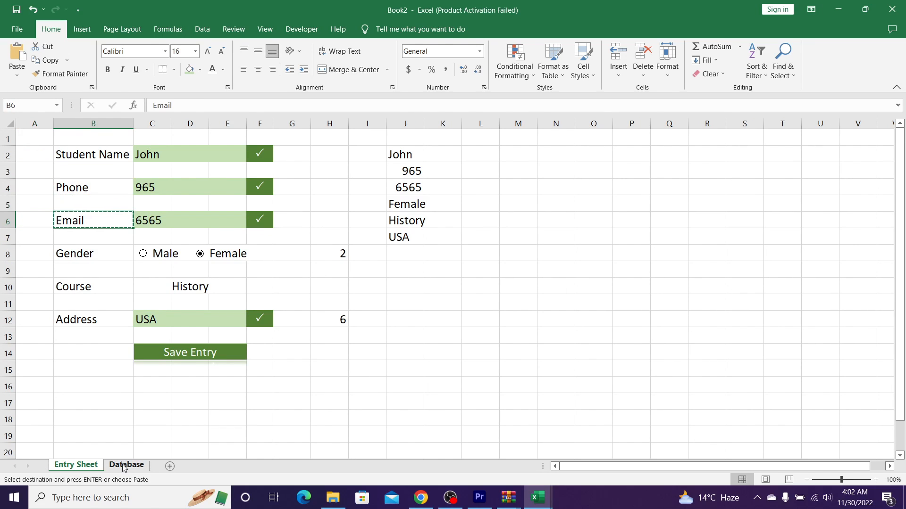
left_click(124, 466)
key("Right")
key("ctrl+v")
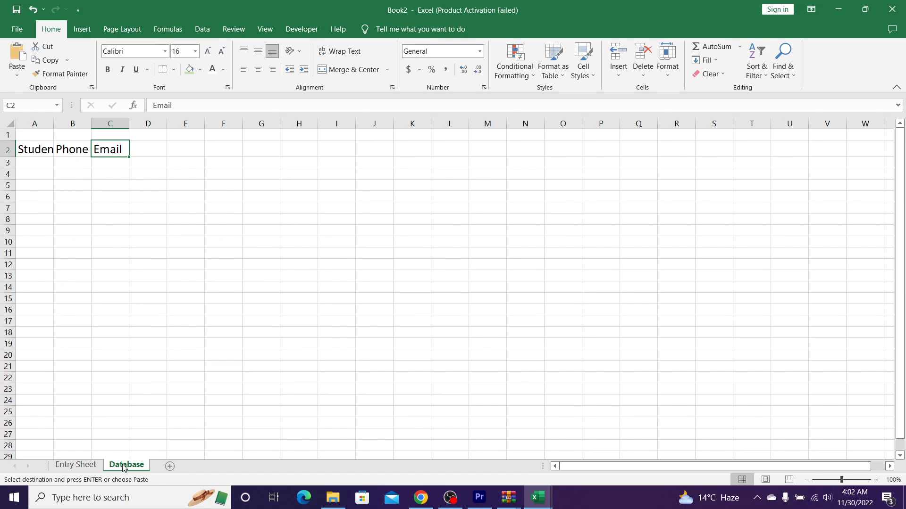
key("ctrl+Page_Up")
key("Down")
key("Down")
key("ctrl+c")
left_click(124, 465)
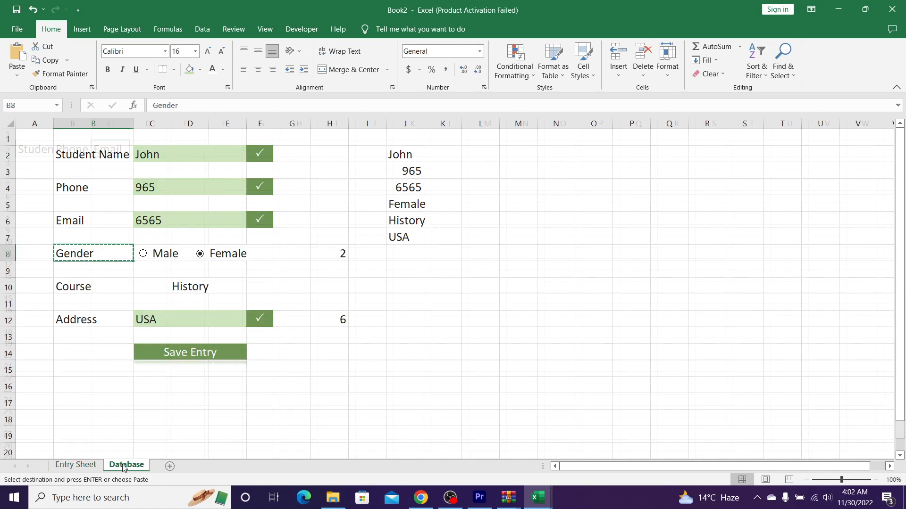
key("Right")
key("ctrl+v")
Step: Copy the Course and Address labels into Database cells E2 and F2
key("ctrl+Page_Up")
key("Down")
key("Down")
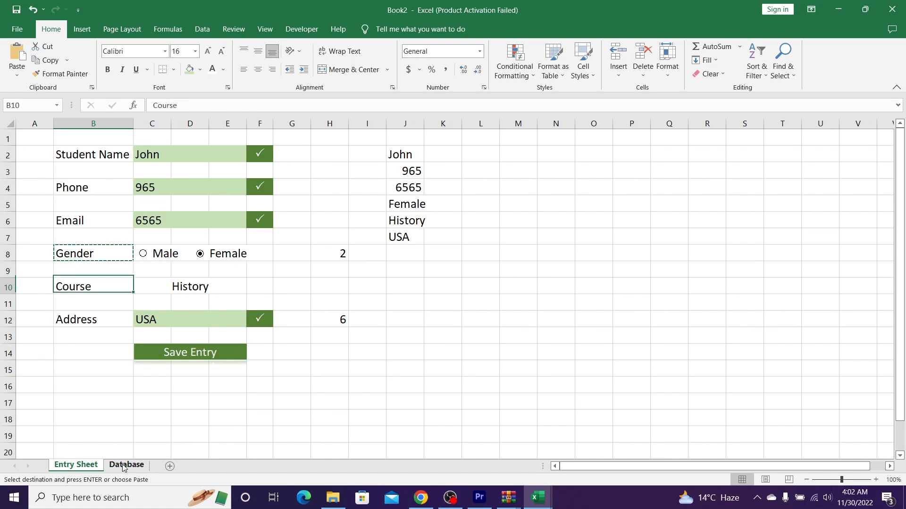
key("ctrl+c")
left_click(124, 465)
key("Right")
key("Right")
key("Left")
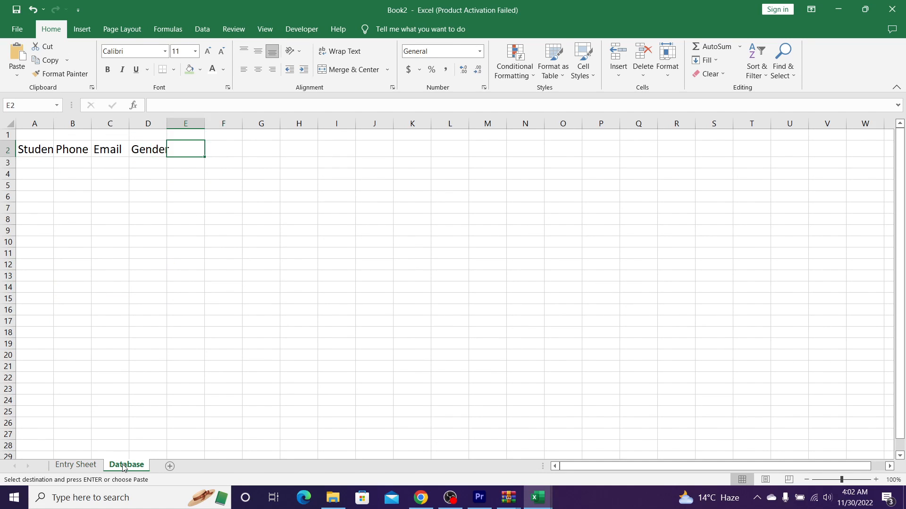
key("ctrl+v")
key("ctrl+Page_Up")
key("Down")
key("Down")
key("ctrl+c")
left_click(124, 466)
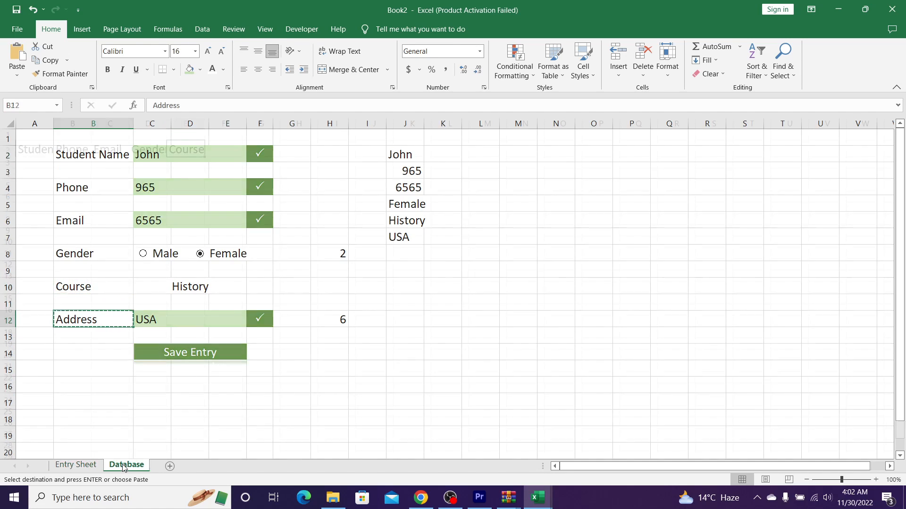
key("Right")
key("ctrl+v")
key("Left")
Step: Autofit the header columns and select A2:F5 to create a table with Ctrl+T
key("Right")
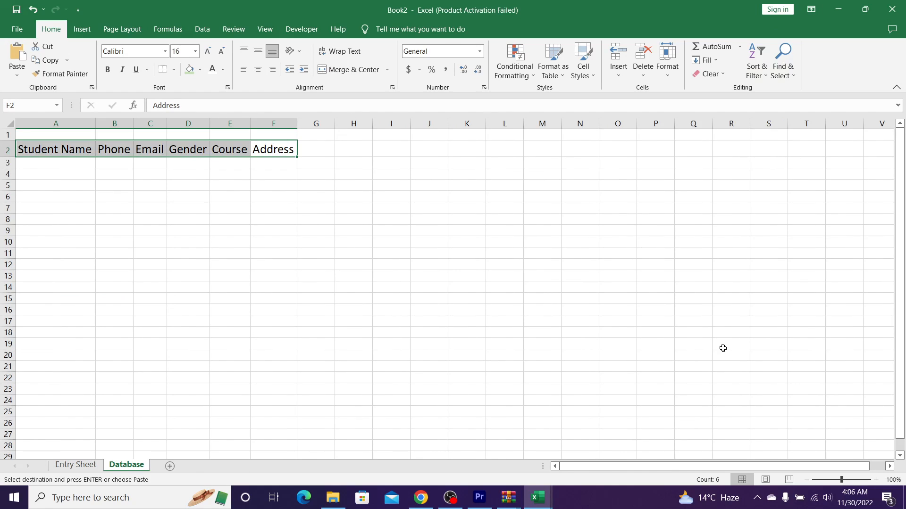
key("shift+Down")
key("shift+Down")
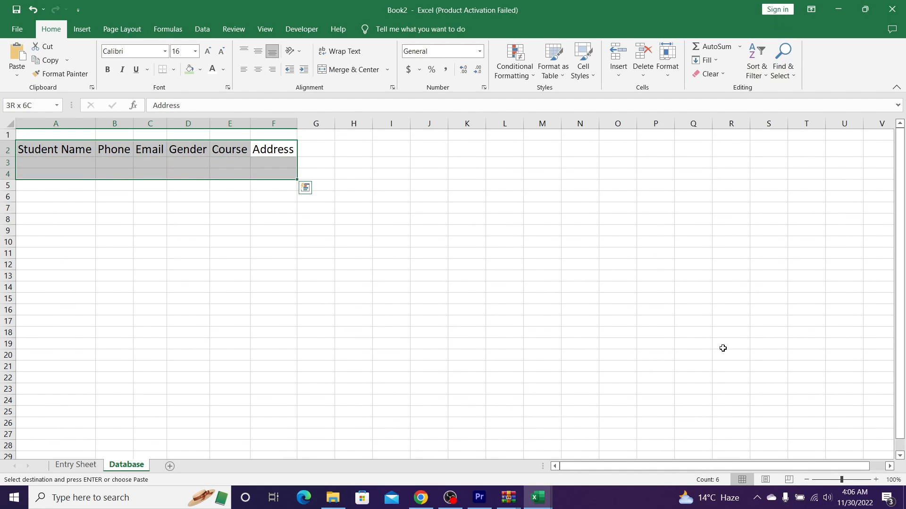
key("shift+Down")
key("ctrl+t")
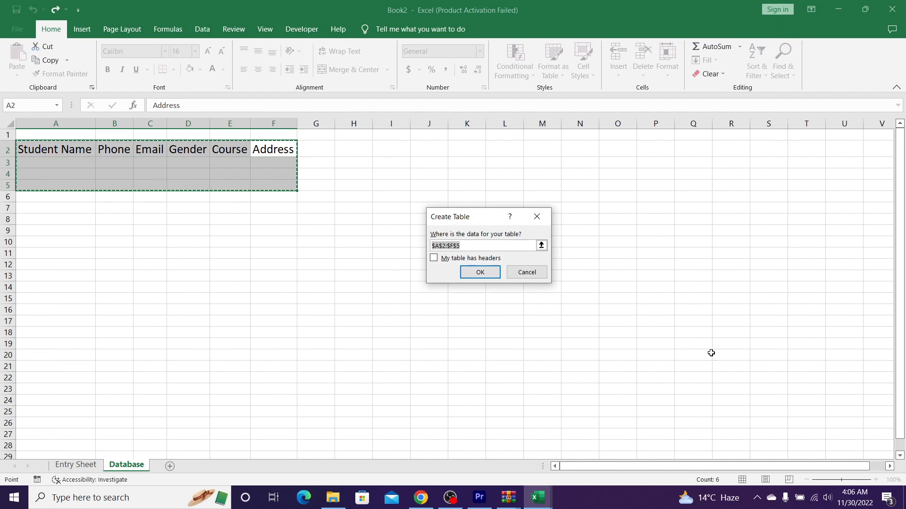
Step: Create the table from A2:F5 with headers and turn off Banded Rows
left_click(447, 259)
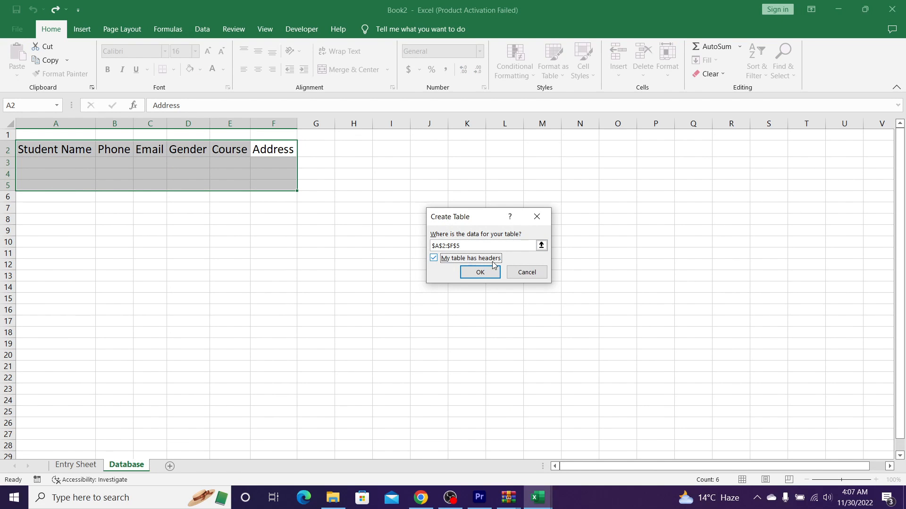
left_click(494, 277)
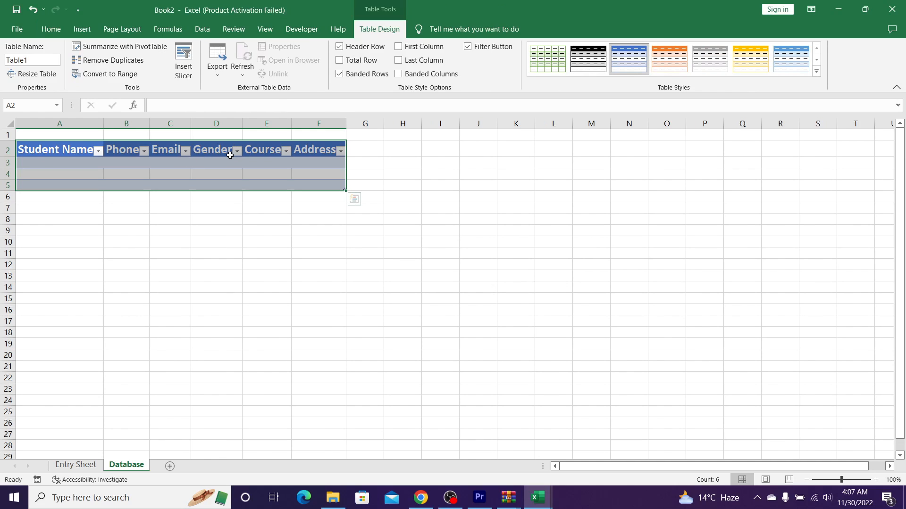
left_click(339, 74)
left_click(318, 173)
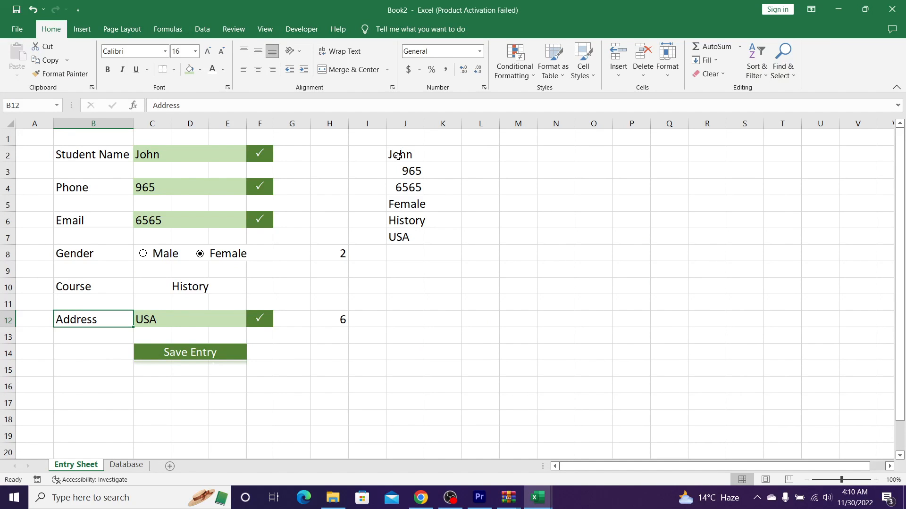
Step: Add a blank Sheet4 between Entry Sheet and Database, then return to the entry form
left_click_drag(398, 155, 396, 234)
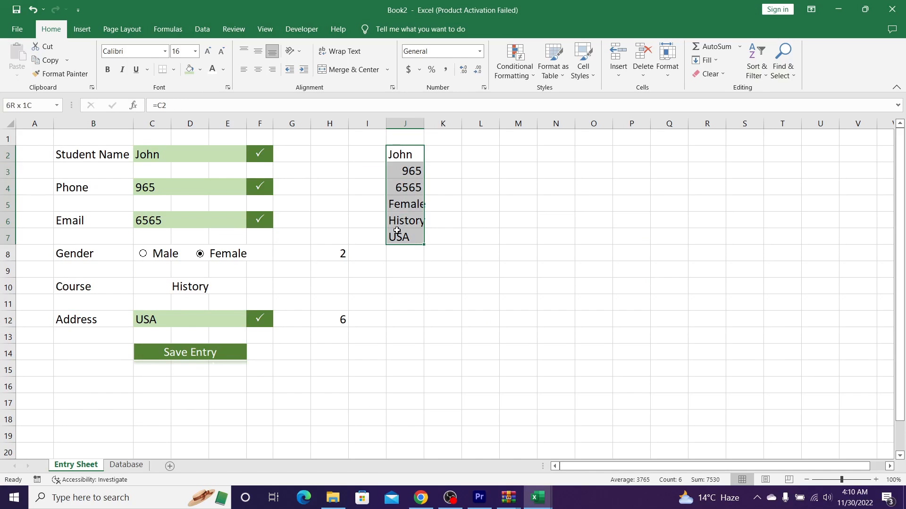
left_click(133, 467)
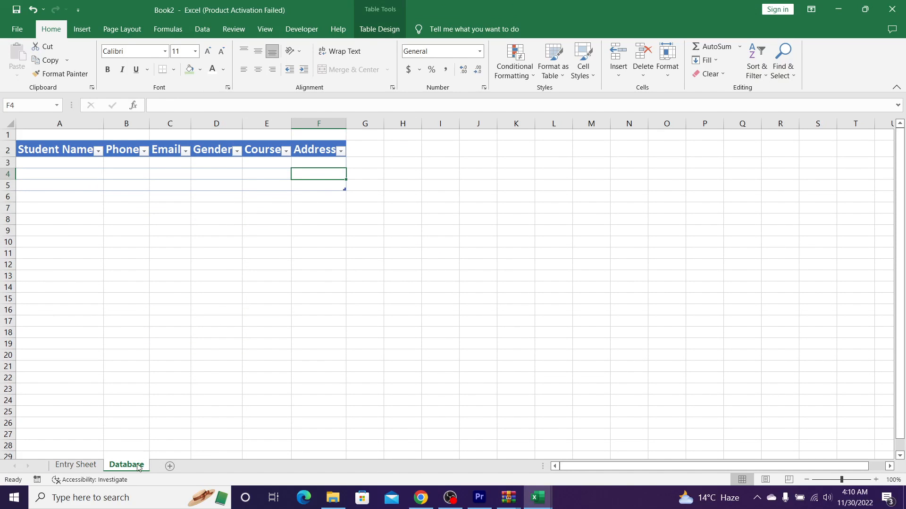
left_click(71, 466)
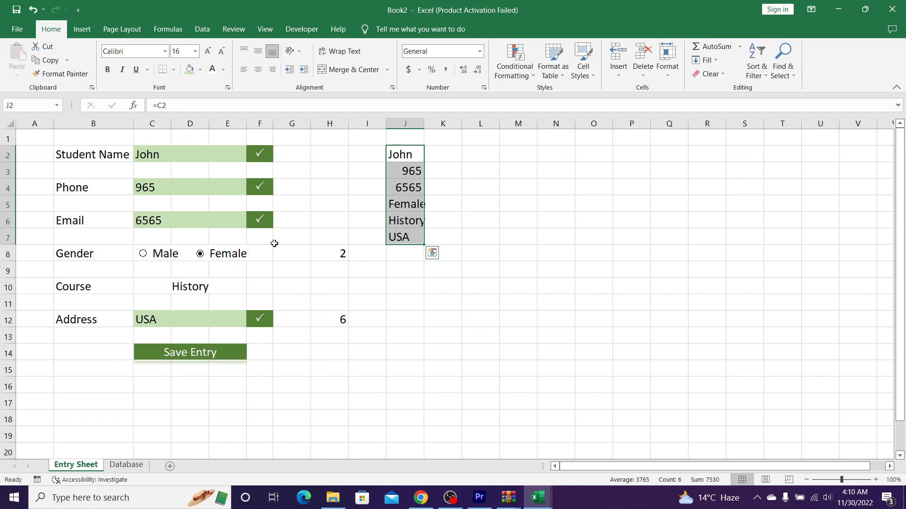
left_click(171, 466)
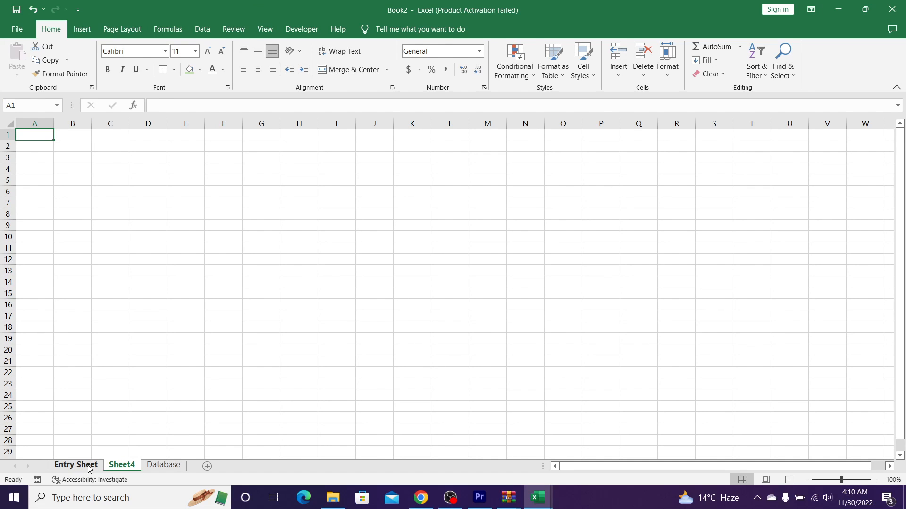
left_click(88, 466)
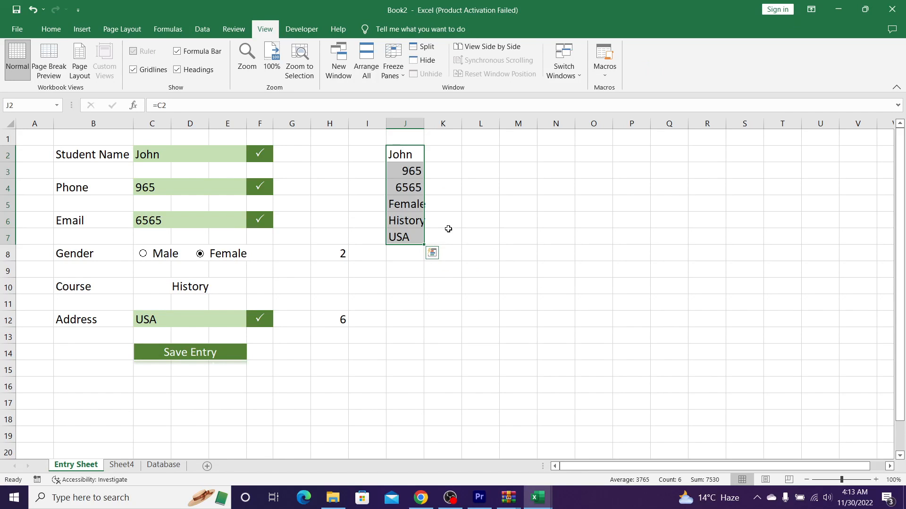
Step: Start recording a new macro named Macro4
left_click(603, 71)
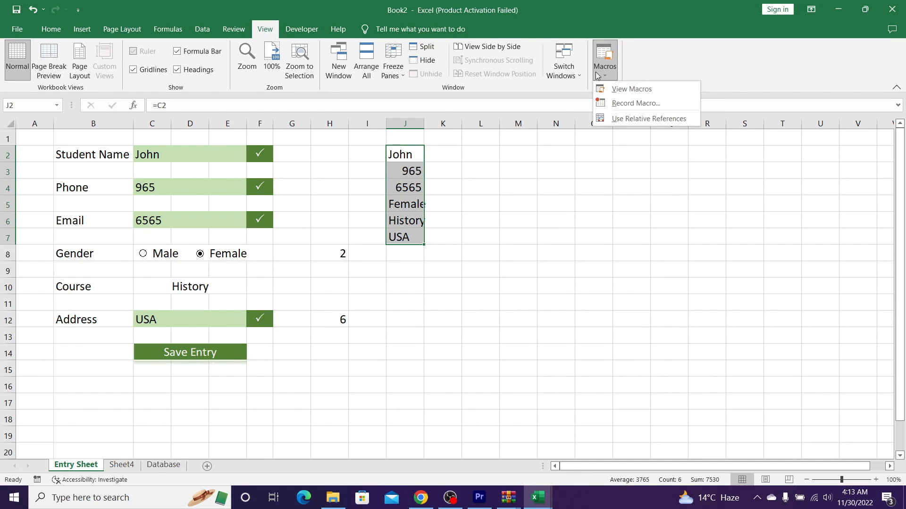
left_click(617, 108)
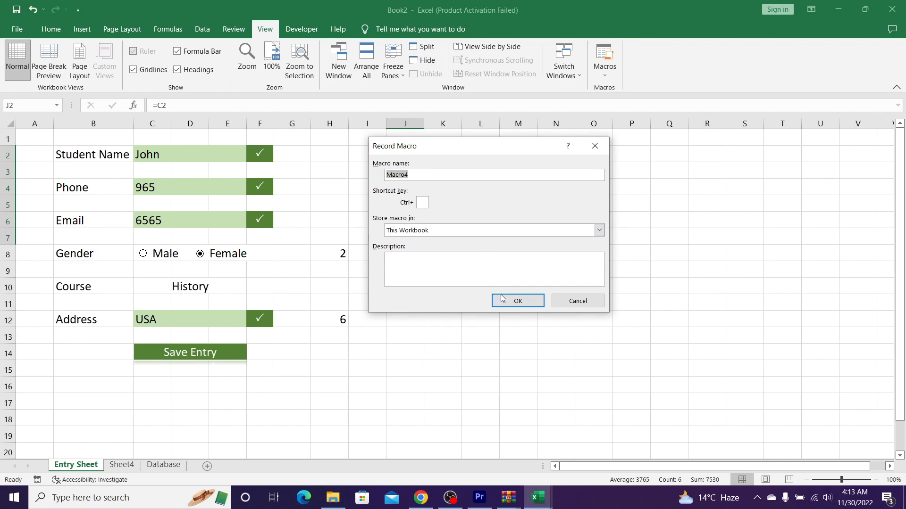
left_click(518, 301)
Step: Copy the collected form values in J2:J7 and switch to Sheet4
left_click(400, 157)
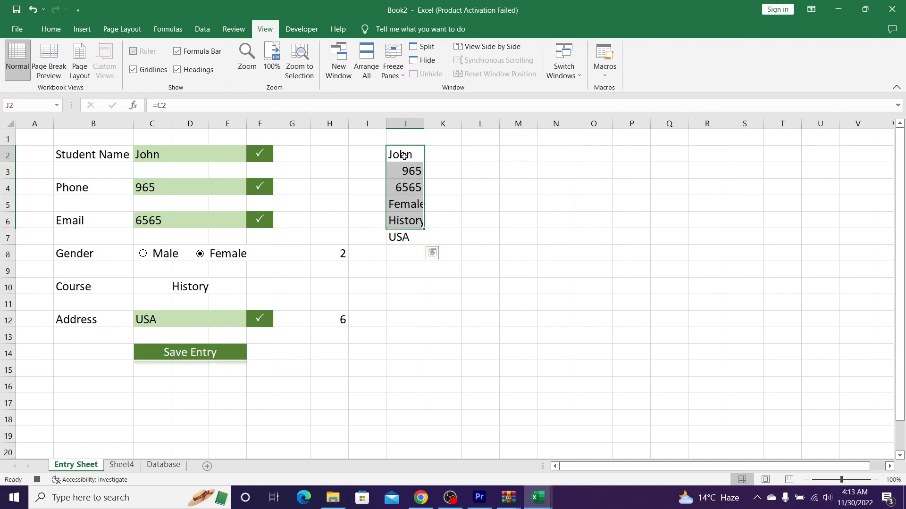
key("ctrl+shift+Down")
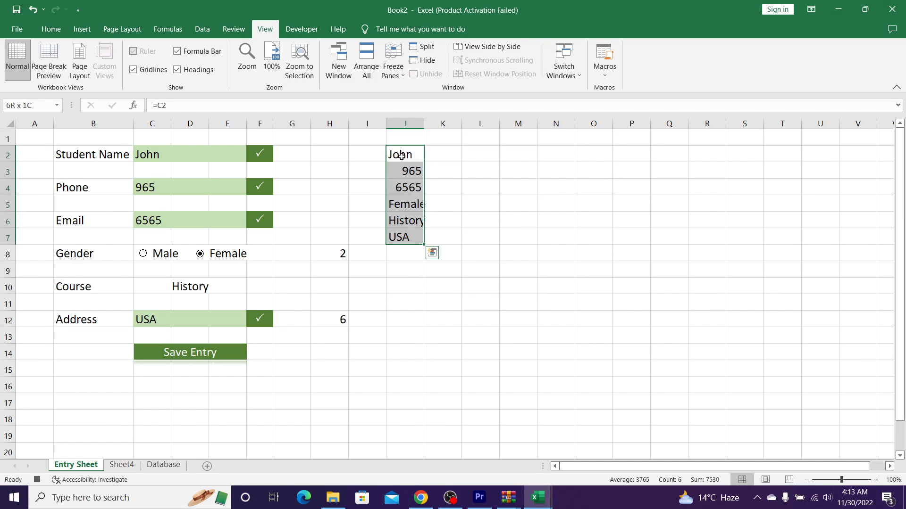
key("ctrl+c")
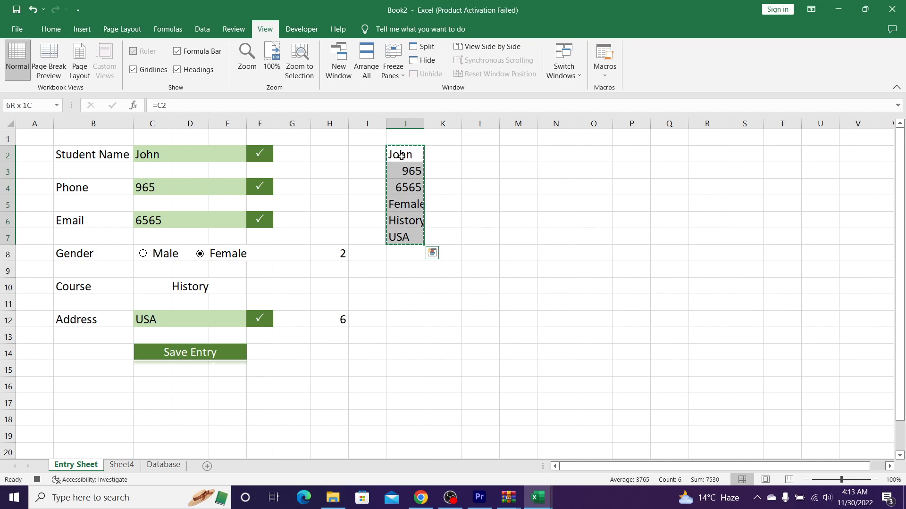
key("ctrl+Page_Down")
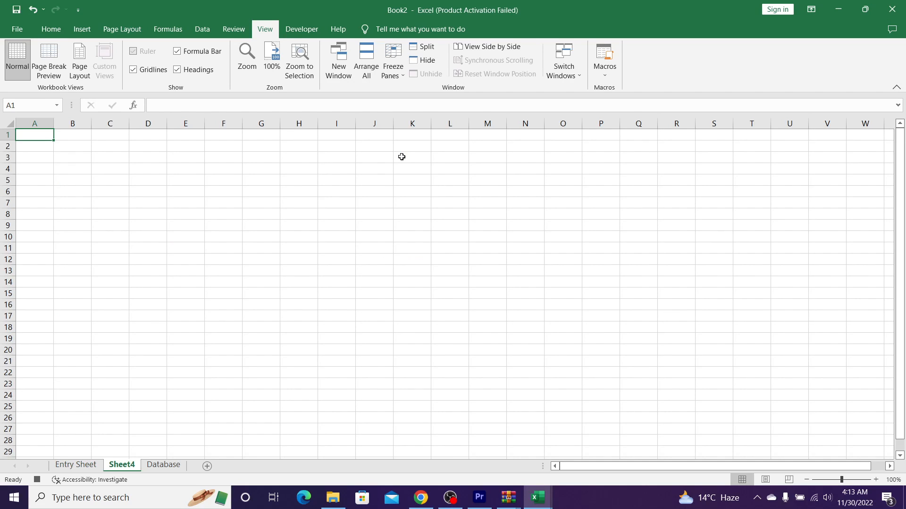
Step: Paste the values transposed into Sheet4 A1:F1, copy that row, and go to Database
right_click(22, 135)
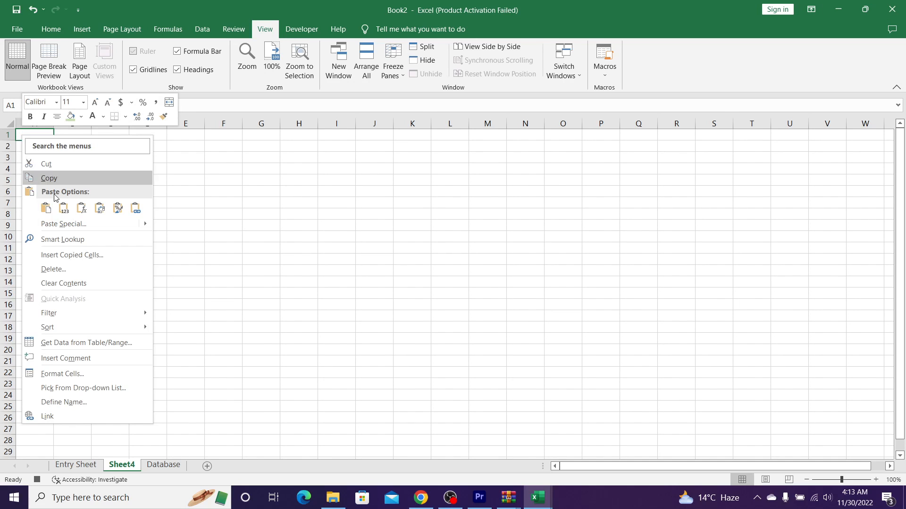
left_click(141, 225)
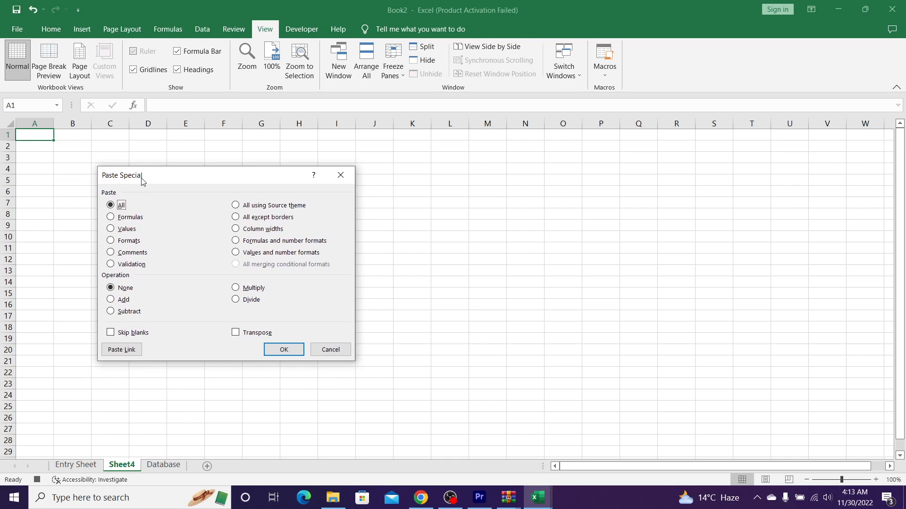
left_click(123, 231)
left_click(241, 335)
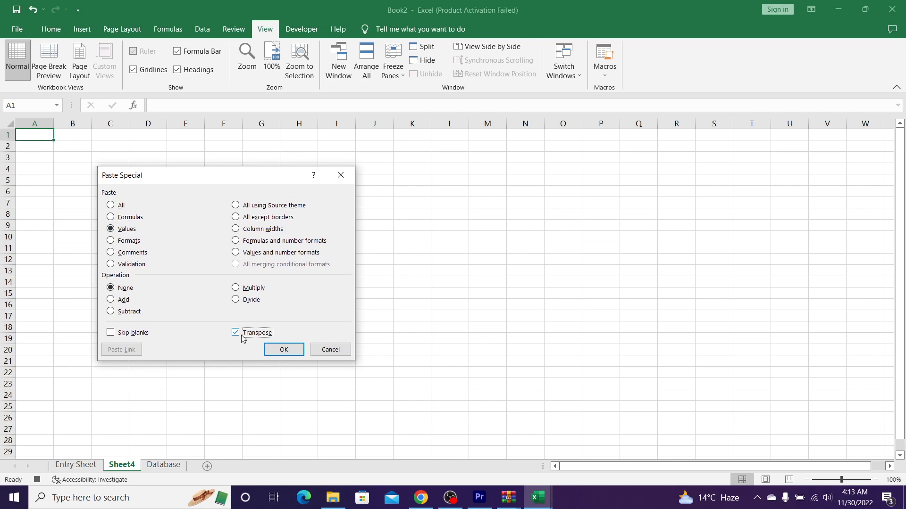
left_click(282, 351)
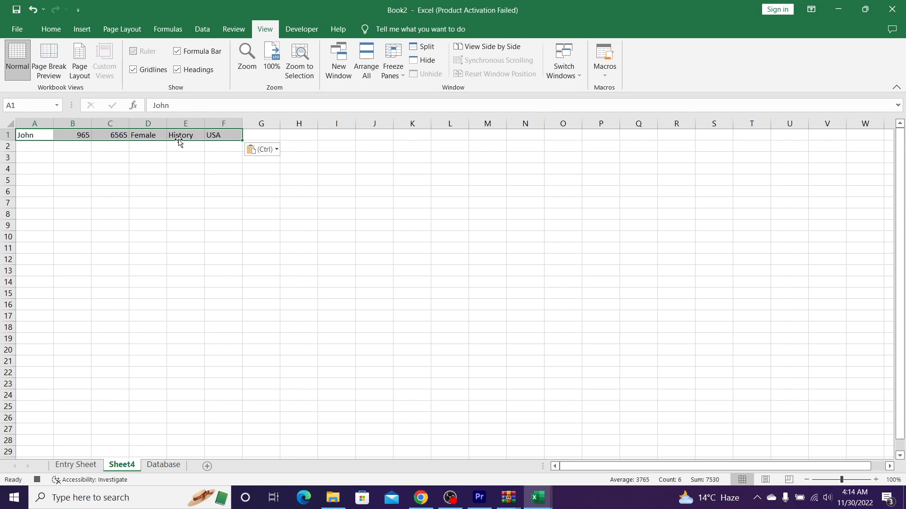
key("ctrl+c")
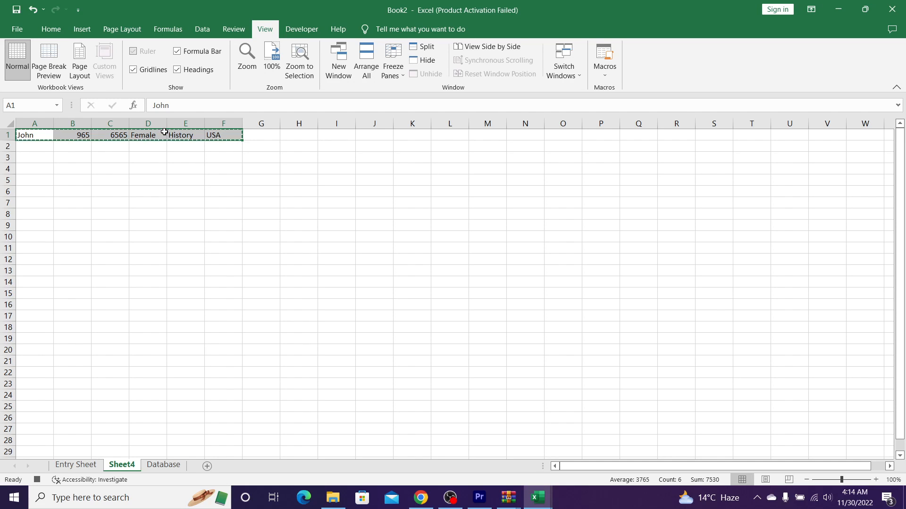
key("ctrl+Page_Down")
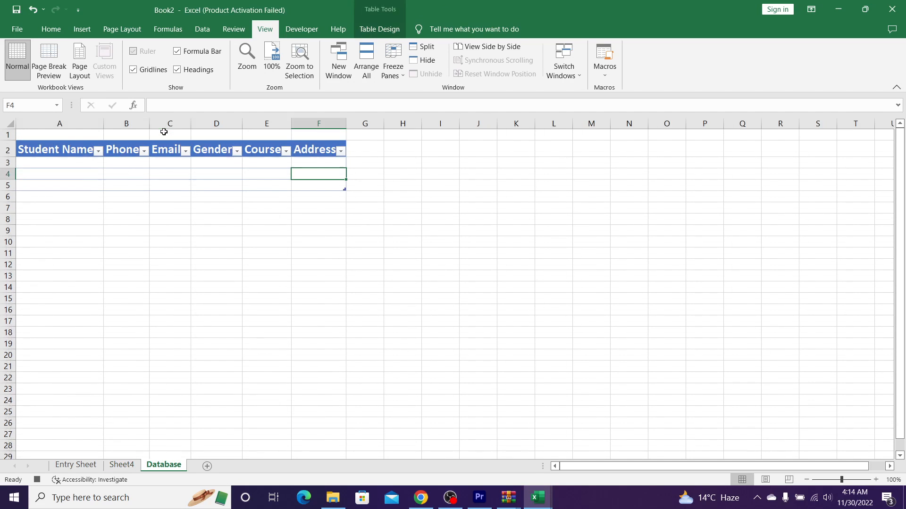
Step: Insert the copied entry as a new Database table row at A3
left_click(44, 162)
left_click(51, 28)
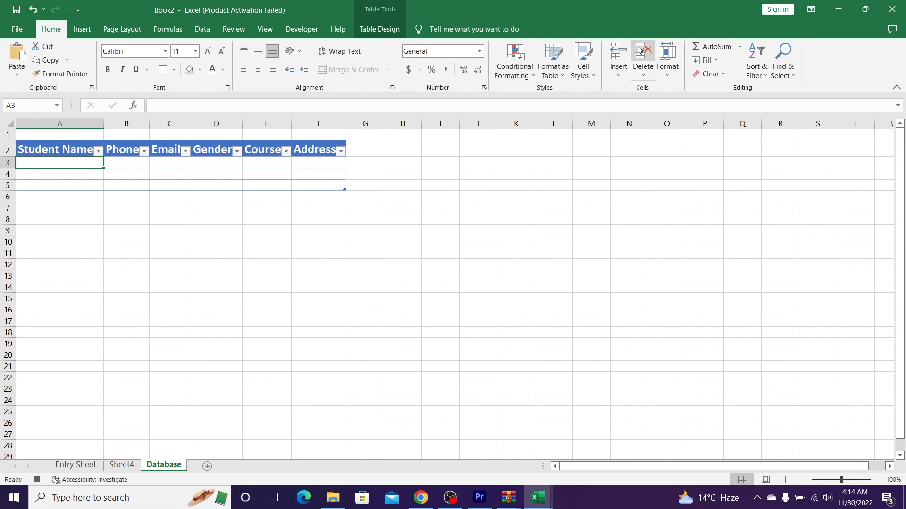
left_click(615, 75)
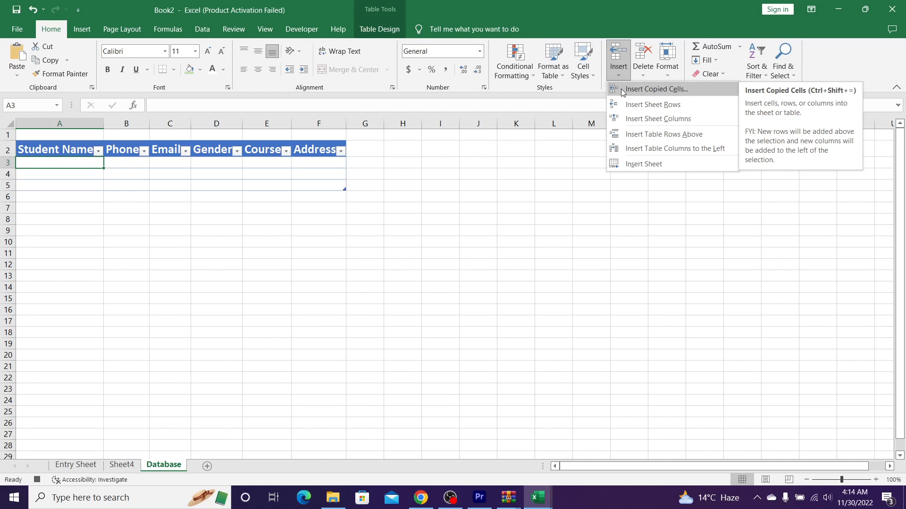
left_click(622, 90)
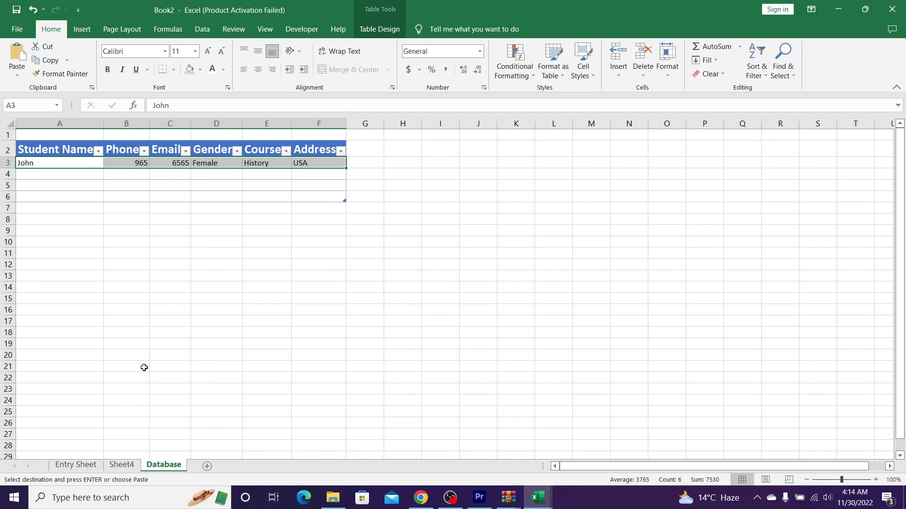
Step: Clear the form's Student Name, Phone, Email, Address and Course cells
left_click(85, 466)
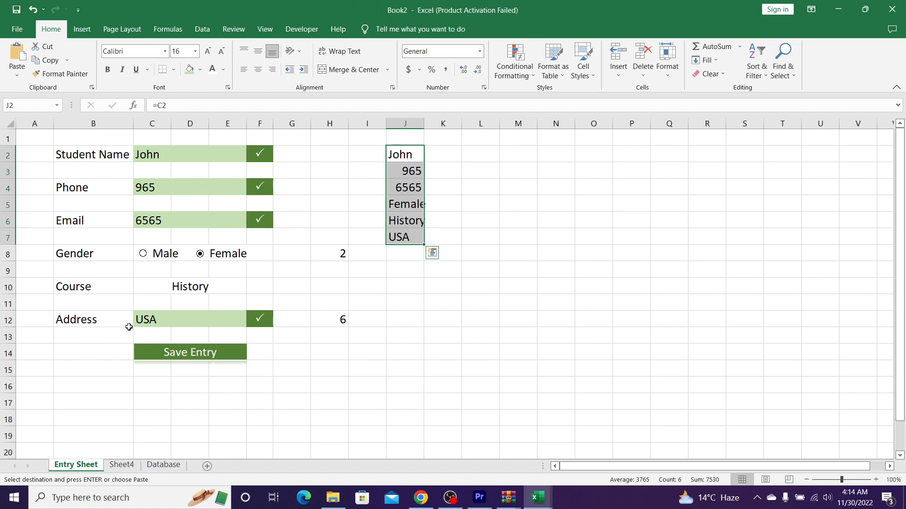
left_click(168, 156)
left_click(152, 190, "ctrl")
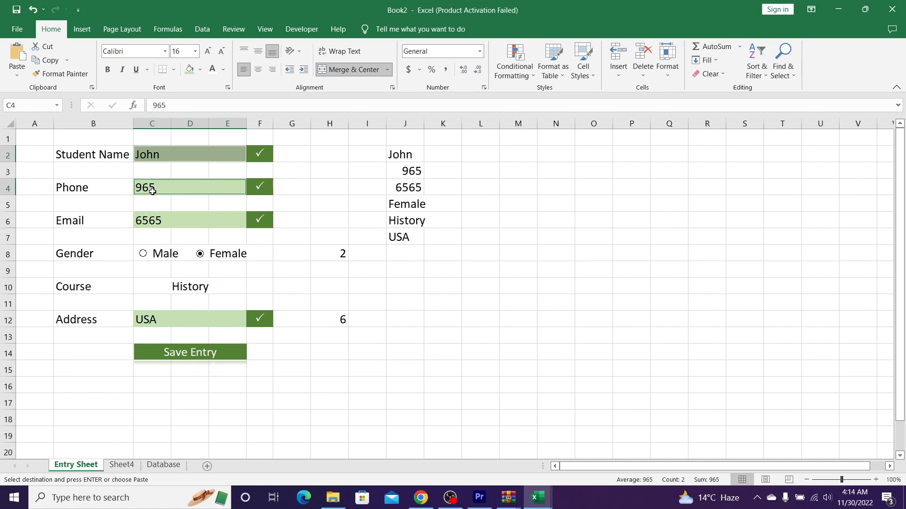
left_click(149, 223, "ctrl")
left_click(151, 319, "ctrl")
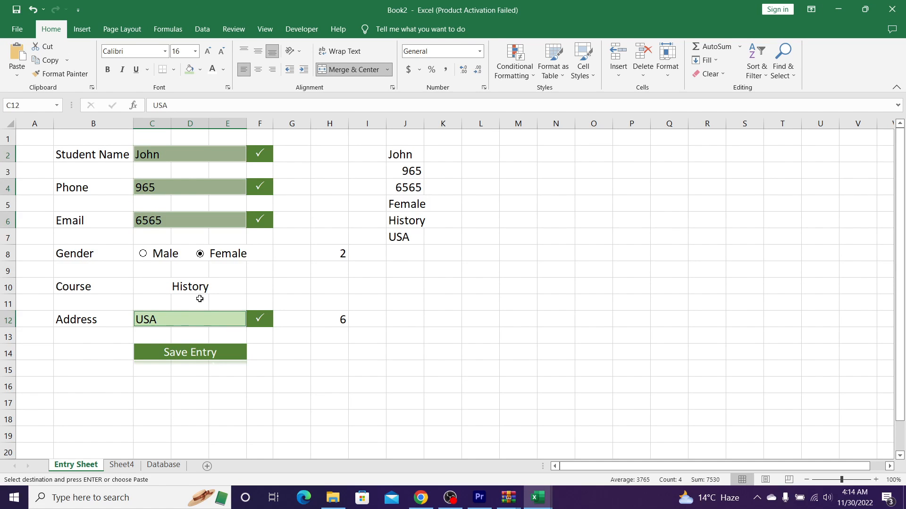
left_click(188, 289, "ctrl")
key("Delete")
left_click(265, 29)
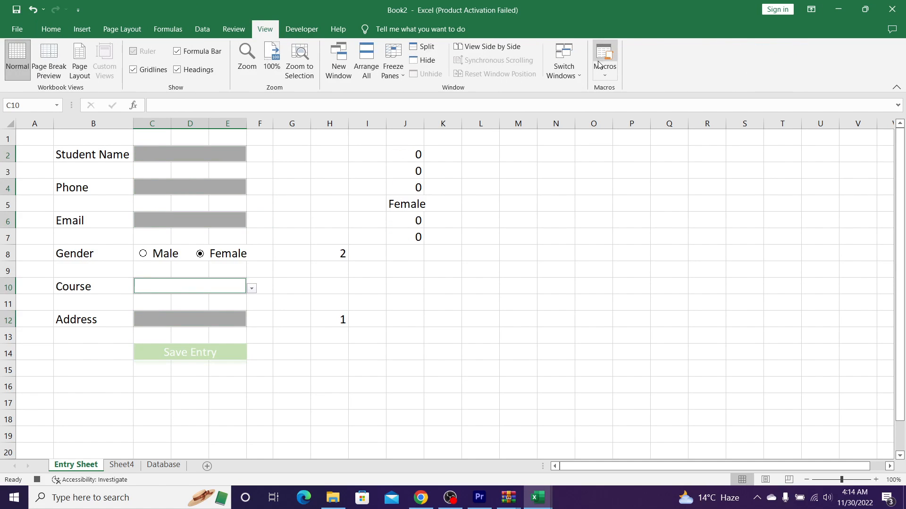
Step: Stop recording the macro
left_click(605, 71)
left_click(636, 102)
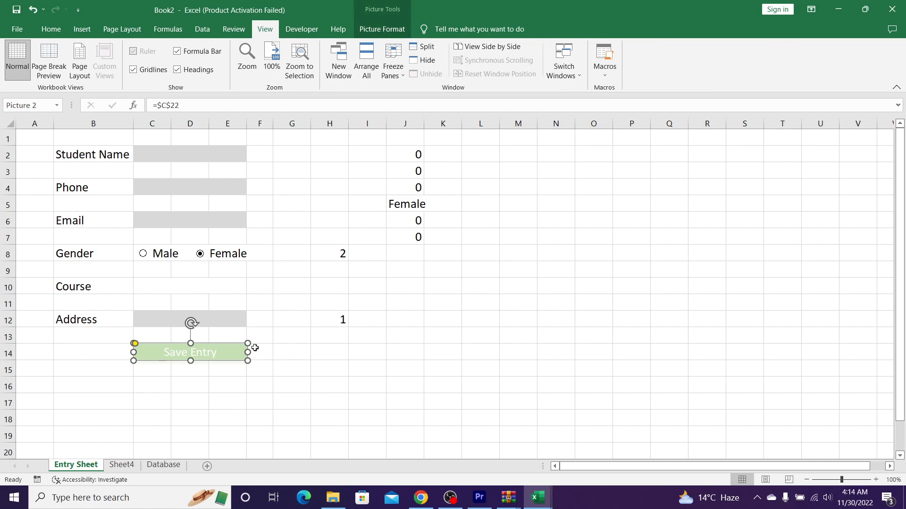
left_click(285, 348)
Step: Assign Macro4 to the Save Entry picture
right_click(204, 349)
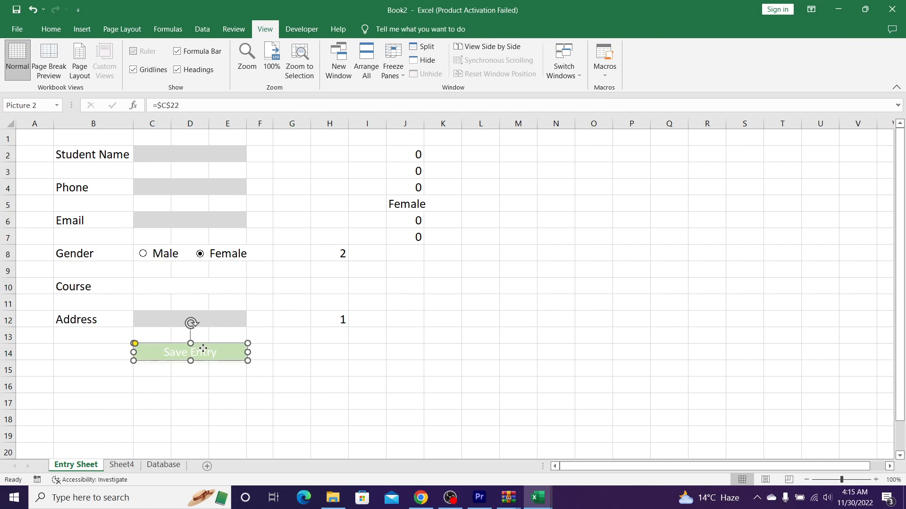
left_click(243, 297)
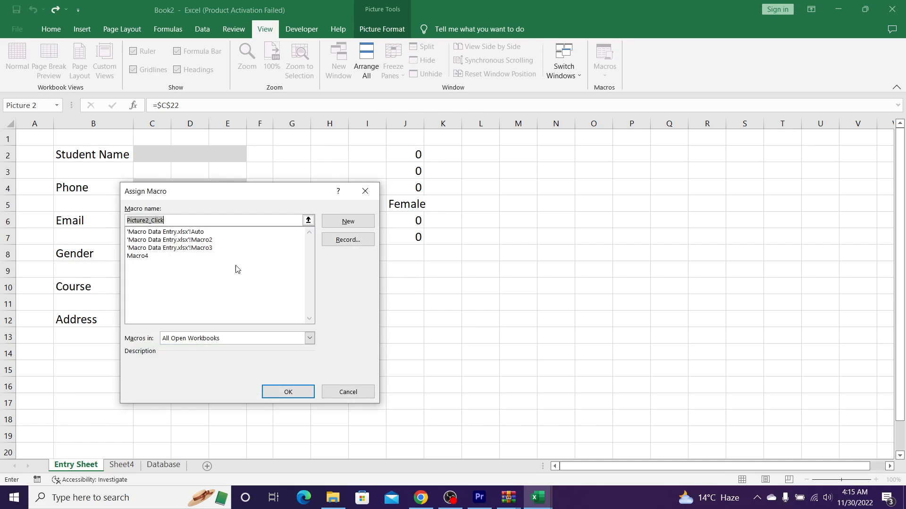
left_click(158, 256)
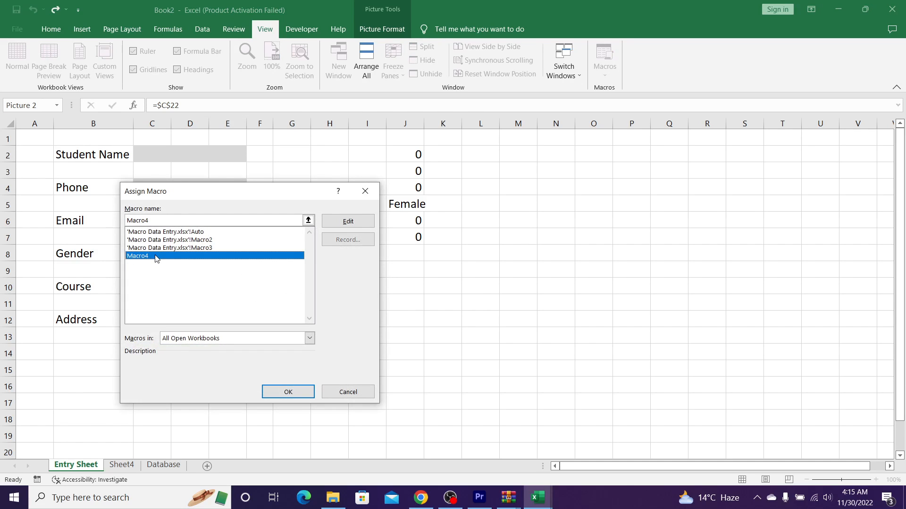
left_click(288, 393)
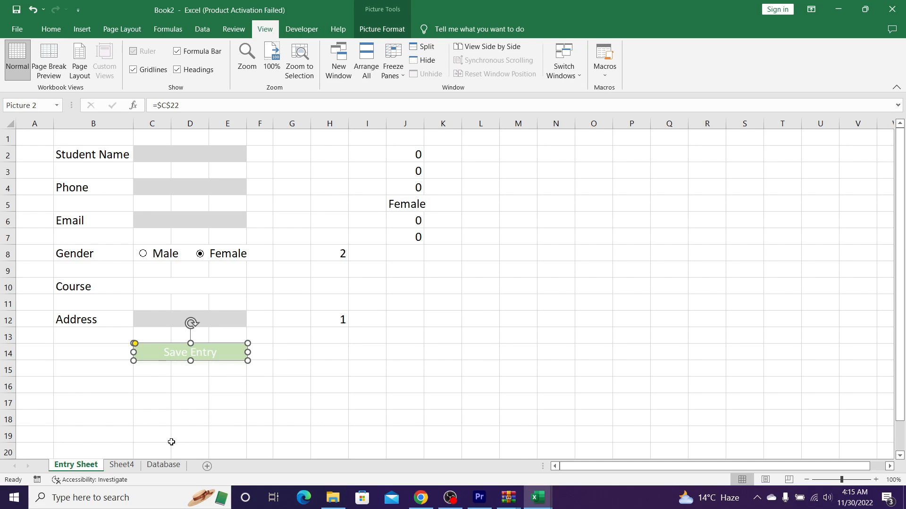
Step: Fill in the student's name, phone number and email address on the form
left_click(223, 157)
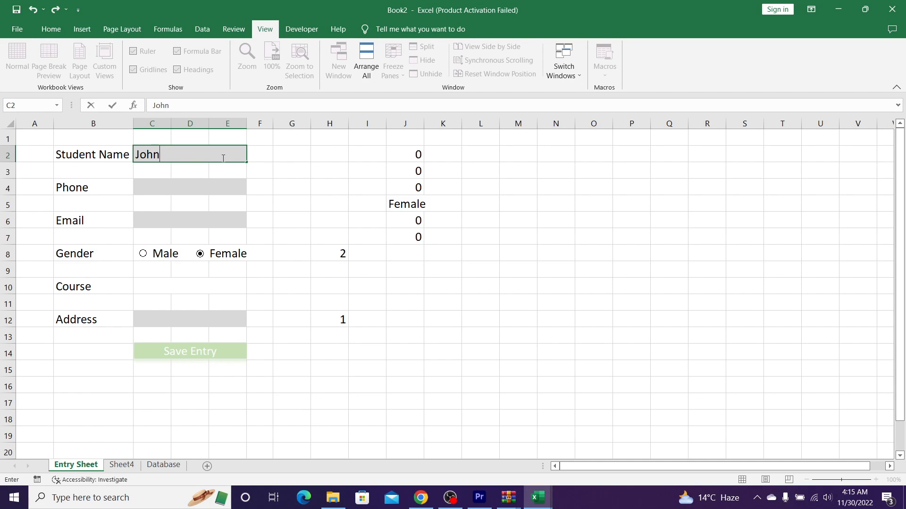
key("Return")
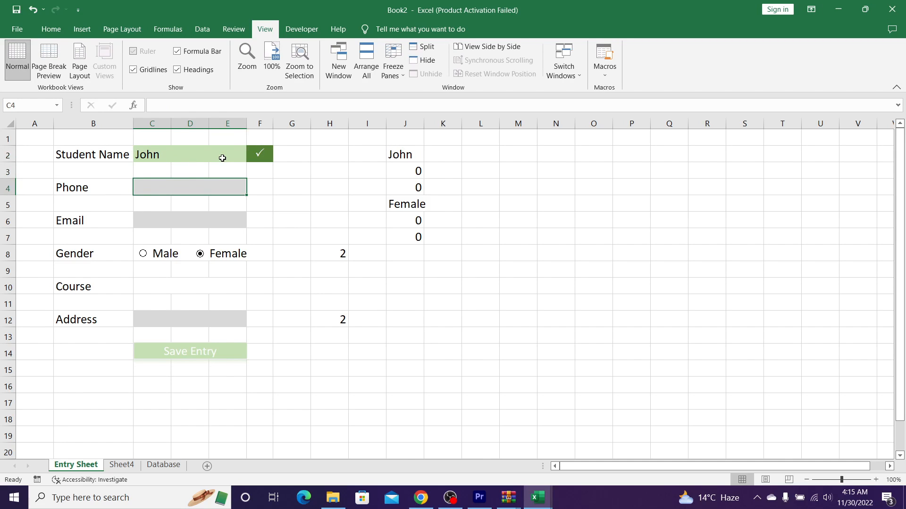
key("Return")
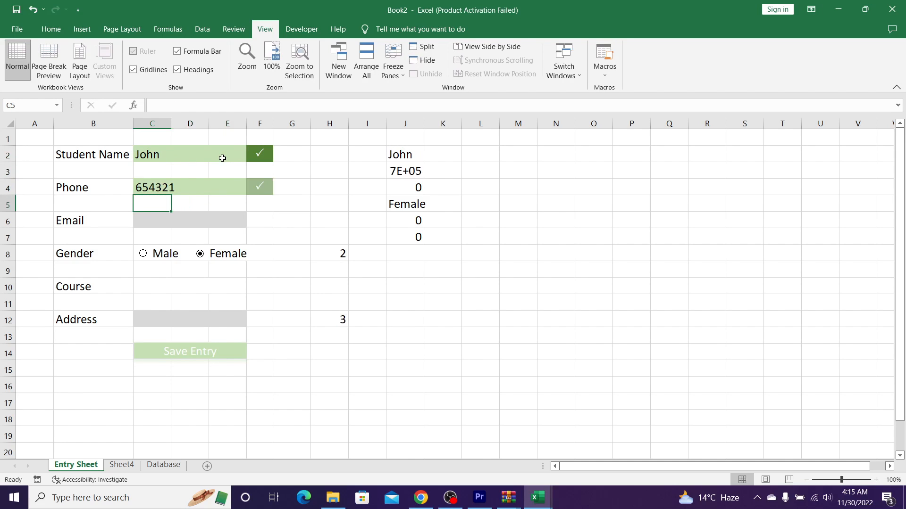
key("Up")
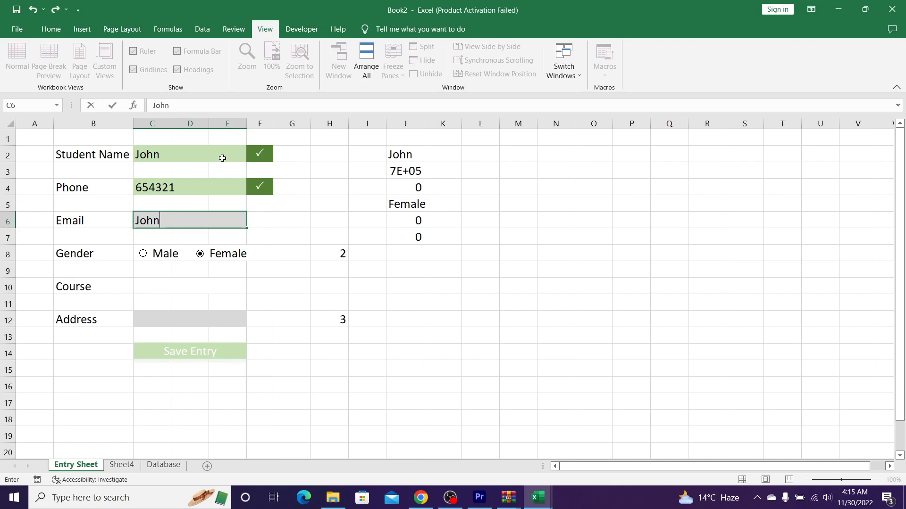
key("BackSpace")
key("BackSpace")
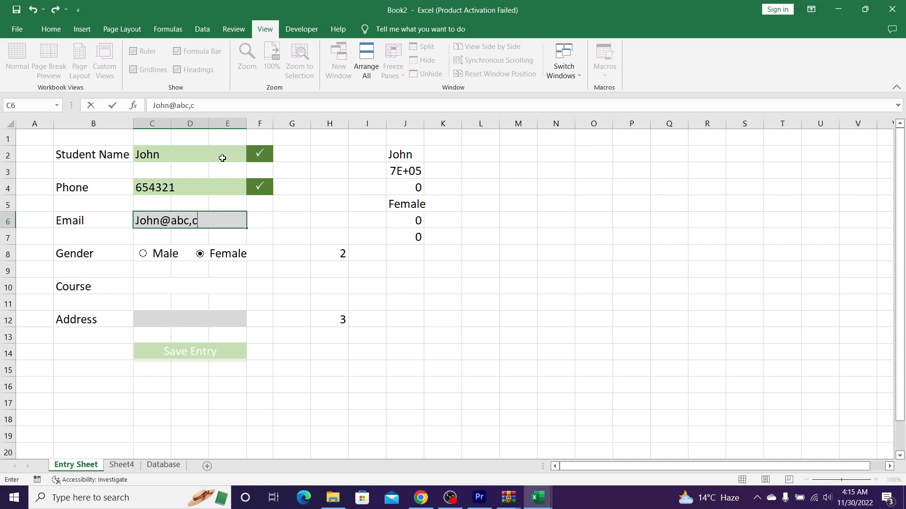
key("BackSpace")
key("BackSpace")
key("Return")
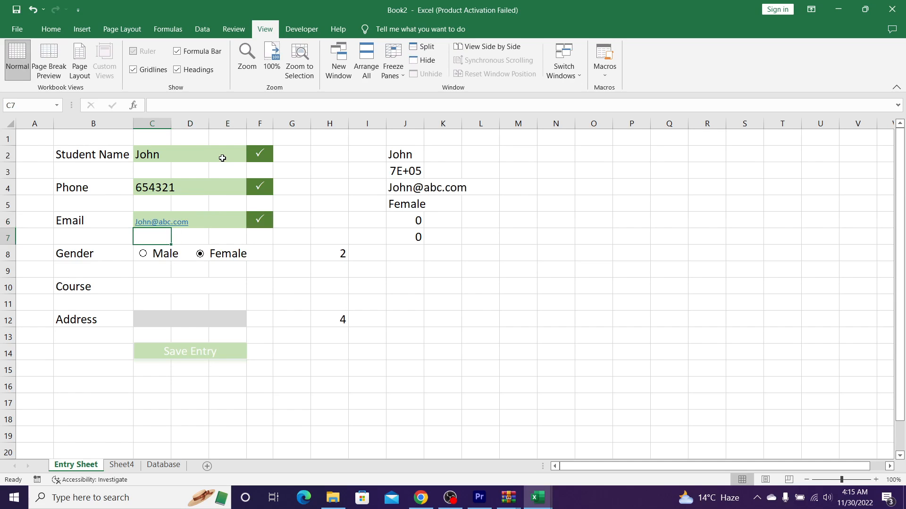
Step: Set gender to Male, course to History, and enter the student's address
left_click(149, 258)
left_click(149, 289)
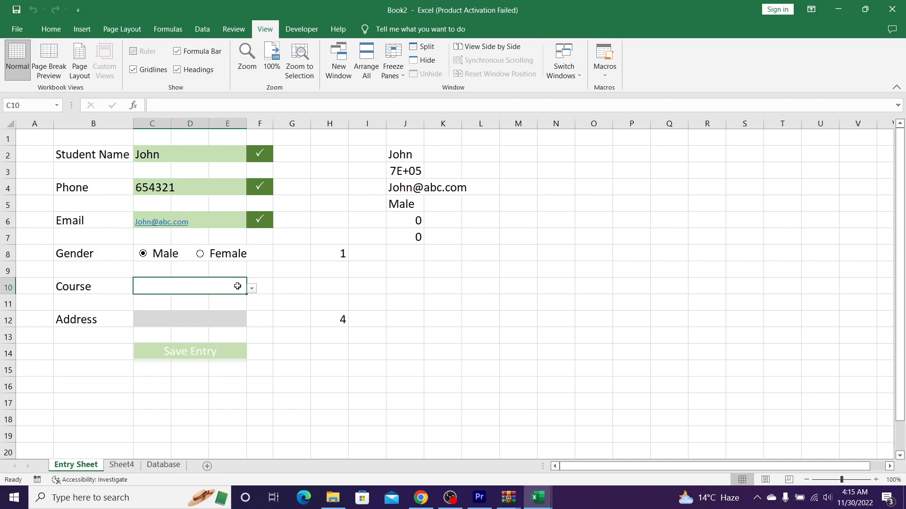
left_click(253, 291)
left_click(150, 315)
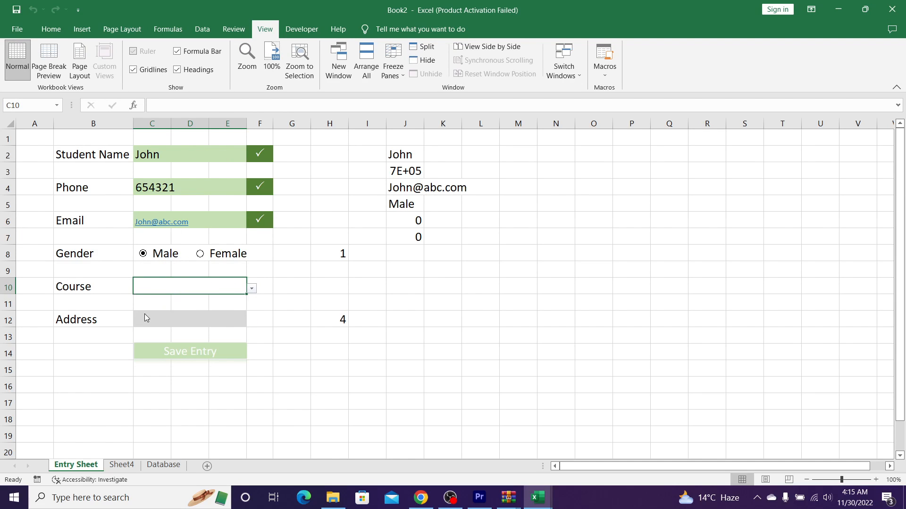
left_click(170, 322)
type("652 USA")
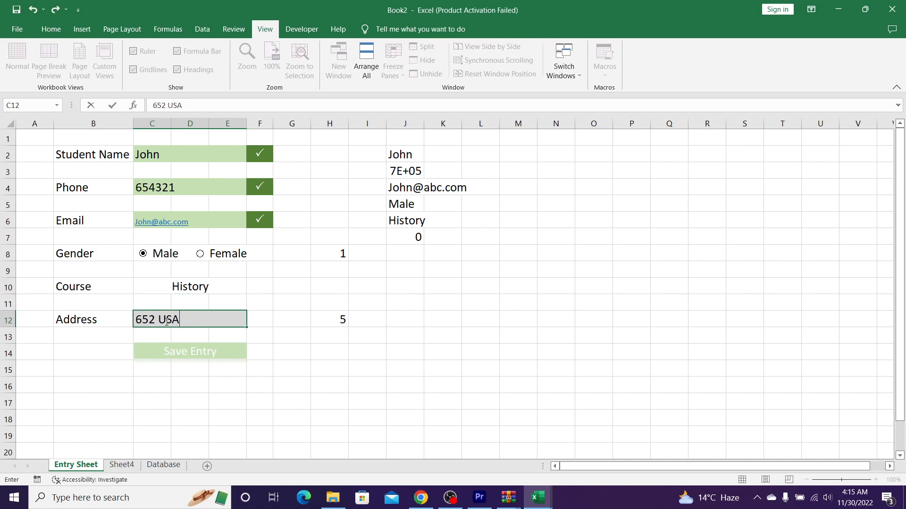
key("Return")
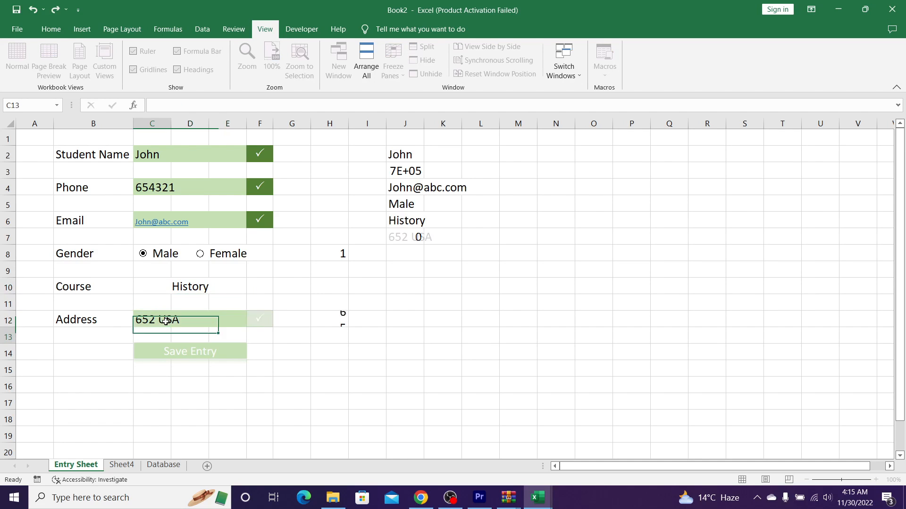
Step: Save the entry and check the new record on the Database sheet
left_click(186, 351)
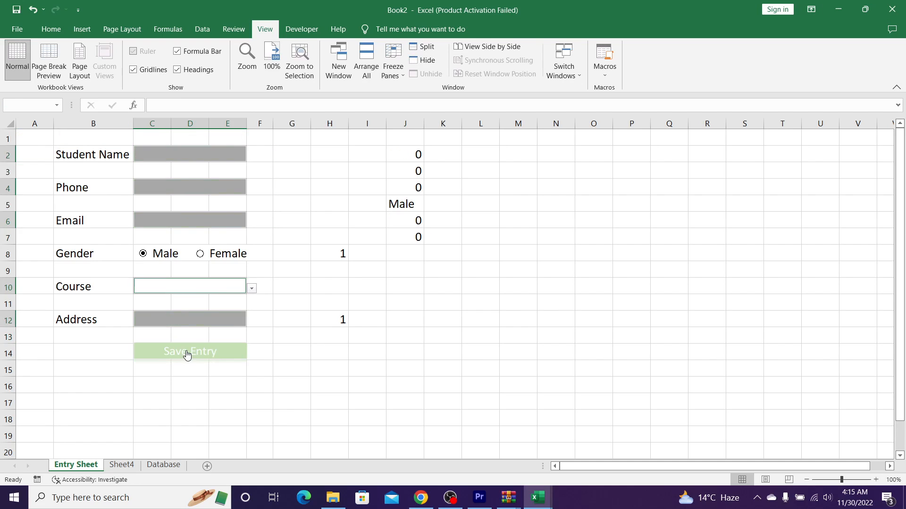
left_click(174, 467)
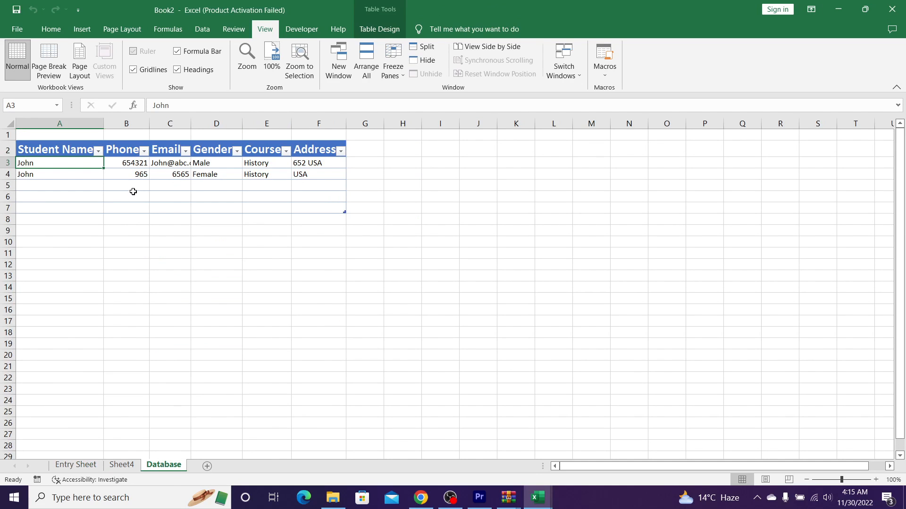
left_click_drag(57, 172, 22, 163)
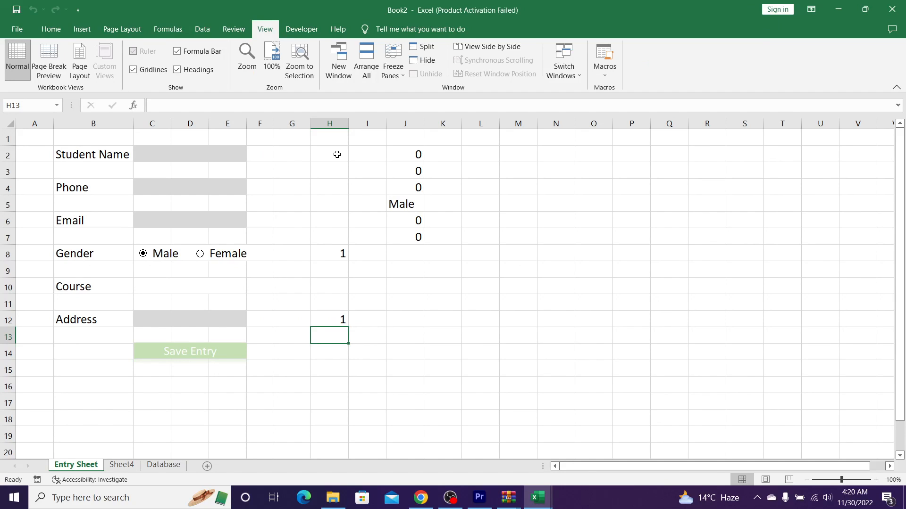
Step: Make the helper cells H2:J14 white text and turn off gridlines on the Entry Sheet
left_click_drag(336, 155, 404, 349)
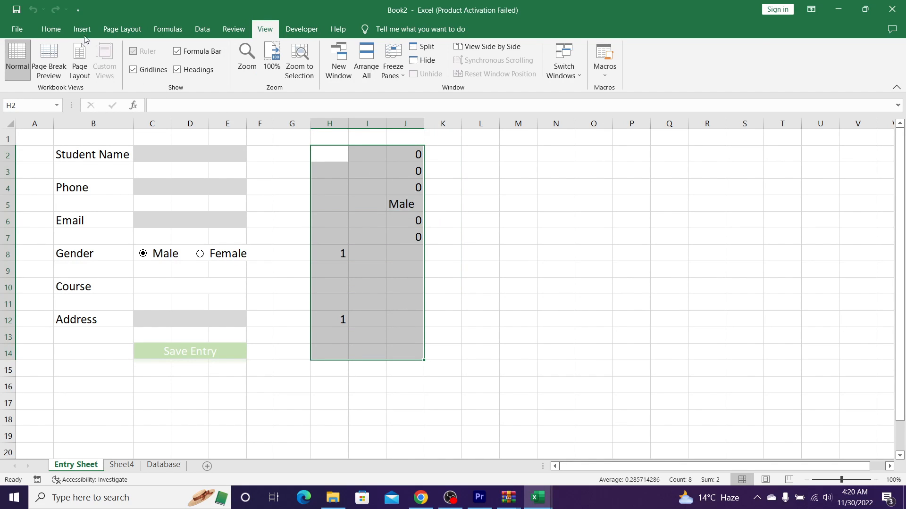
left_click(62, 29)
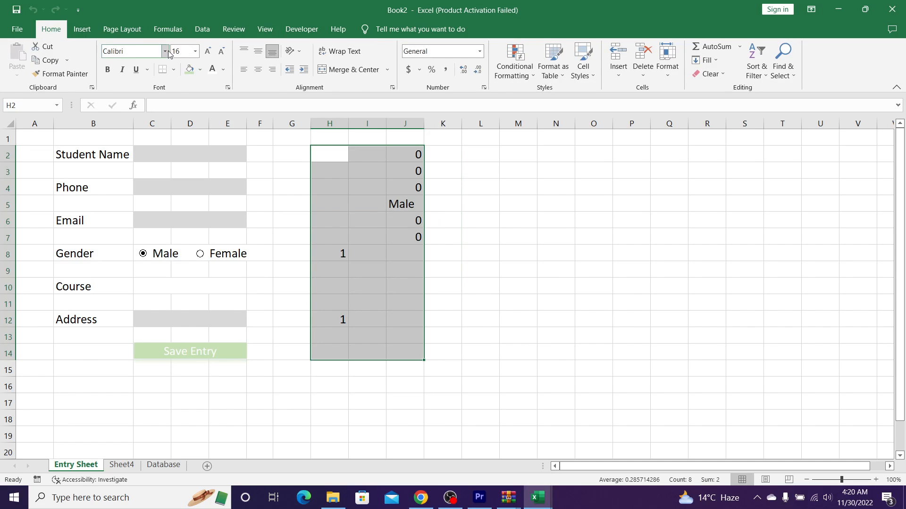
left_click(211, 72)
left_click(514, 205)
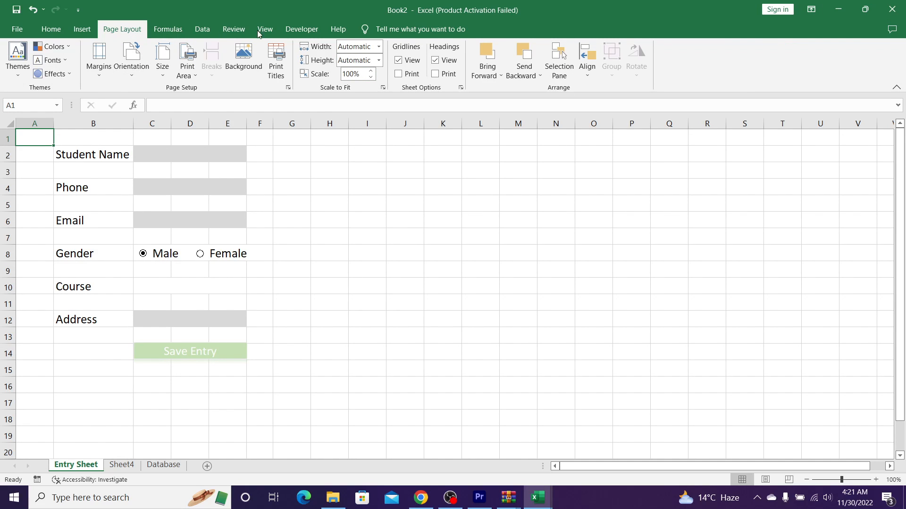
left_click(399, 60)
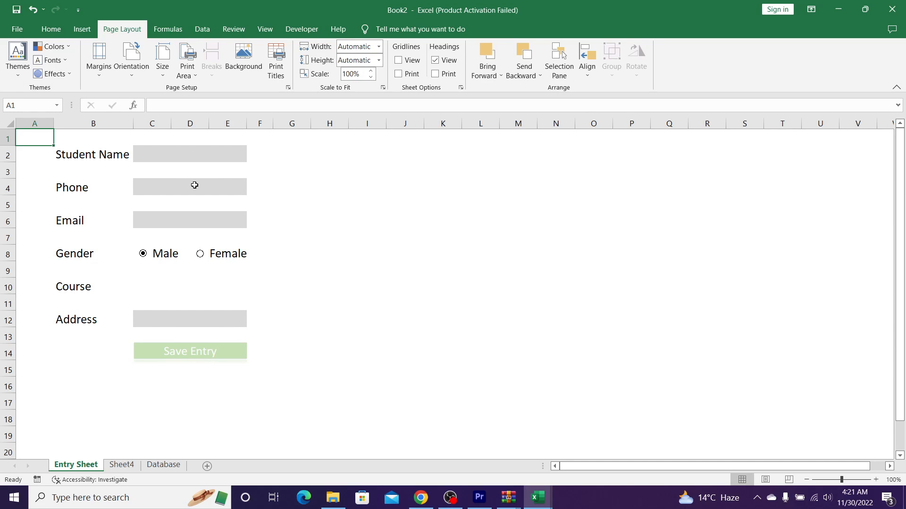